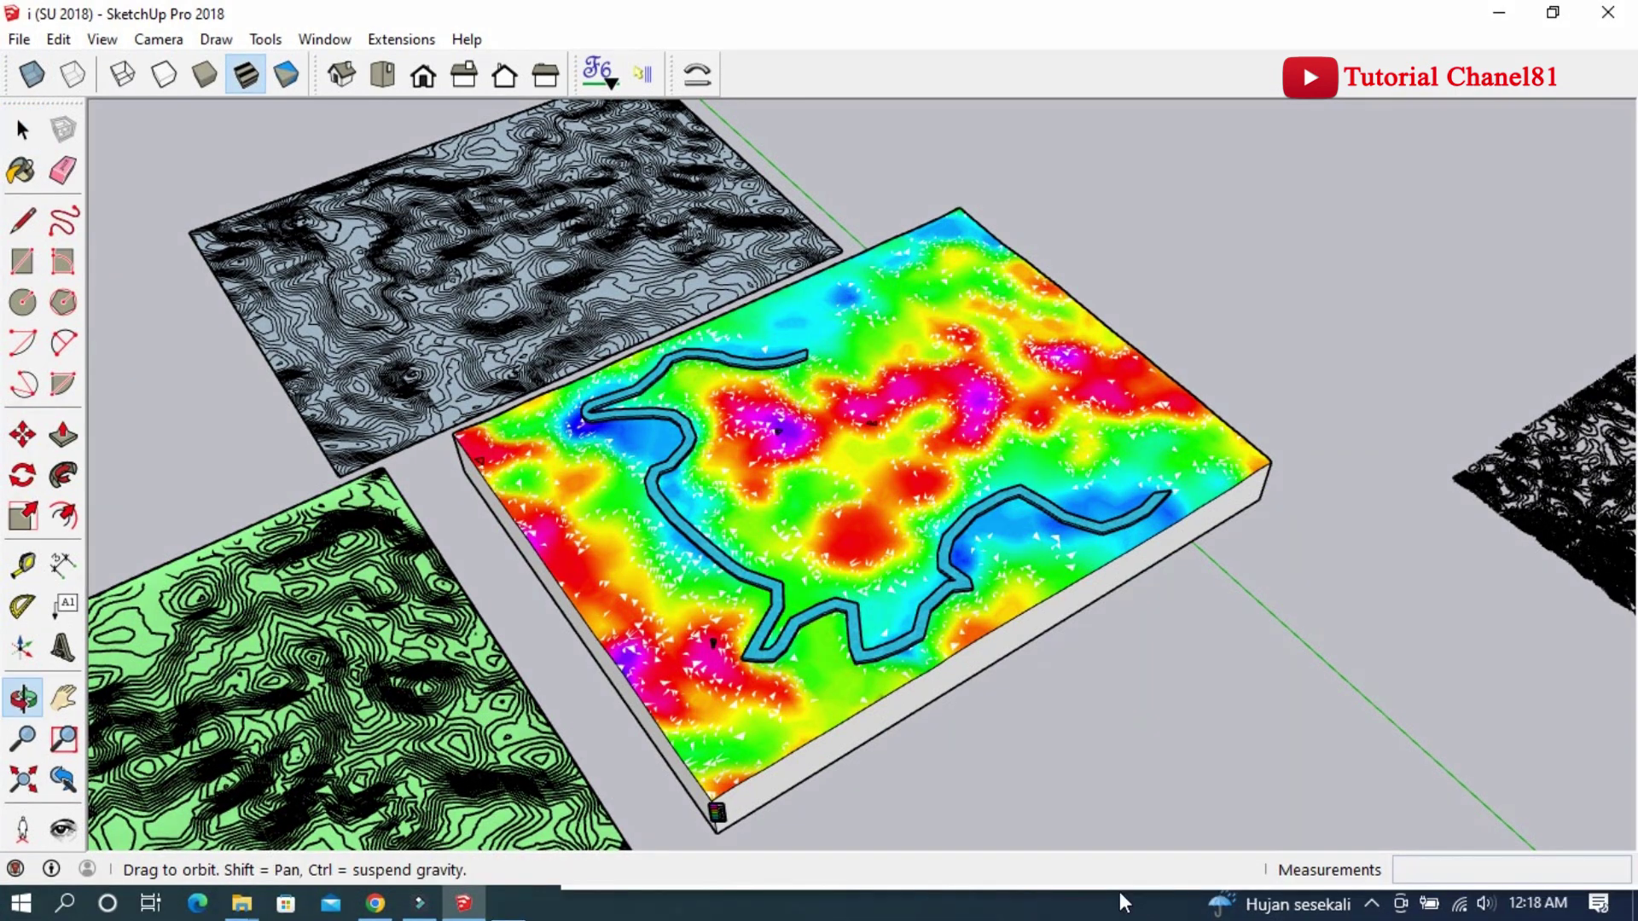
scroll(1077, 635, "up", 2)
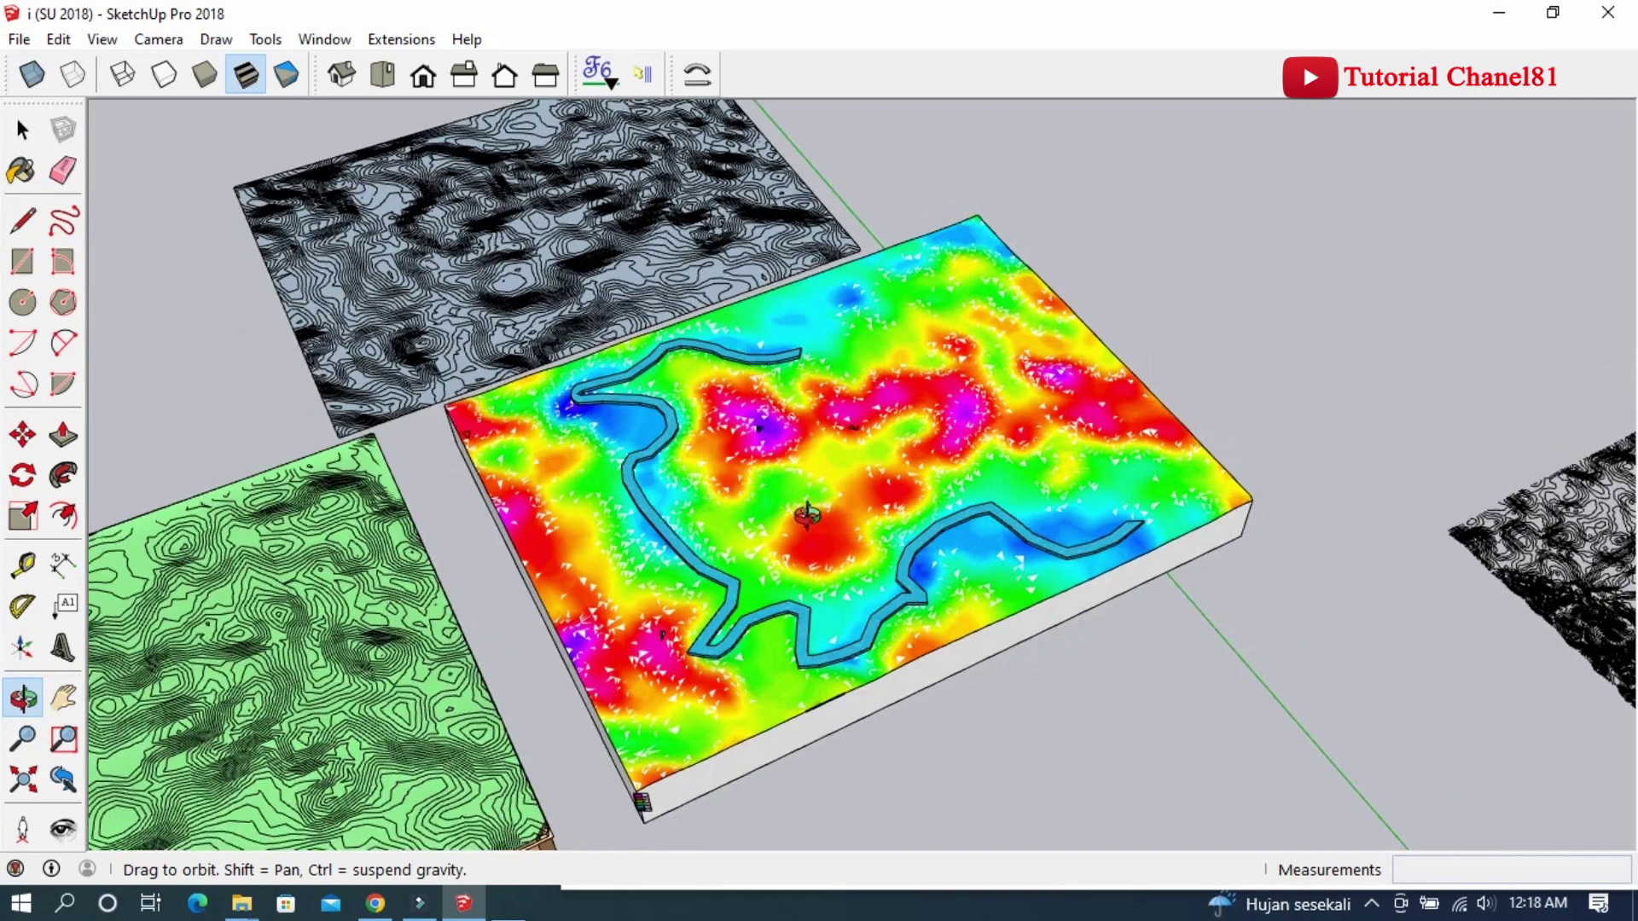
scroll(767, 486, "up", 2)
scroll(768, 486, "up", 1)
scroll(856, 488, "down", 1)
scroll(845, 520, "down", 2)
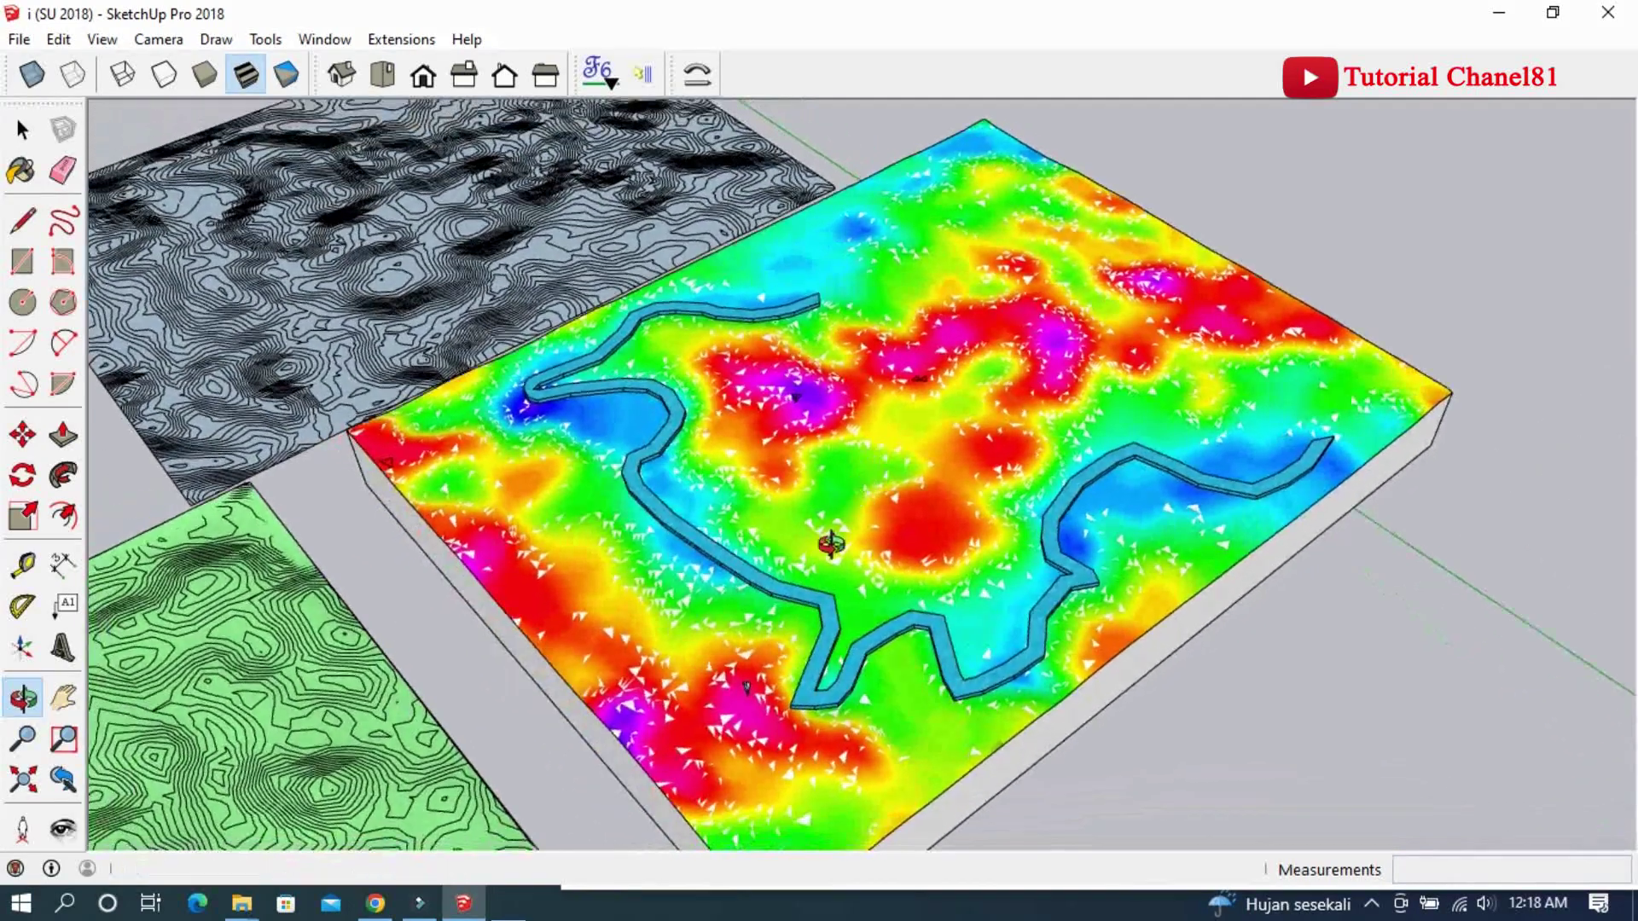
scroll(834, 541, "up", 1)
scroll(938, 460, "up", 2)
scroll(906, 468, "up", 2)
scroll(906, 468, "down", 1)
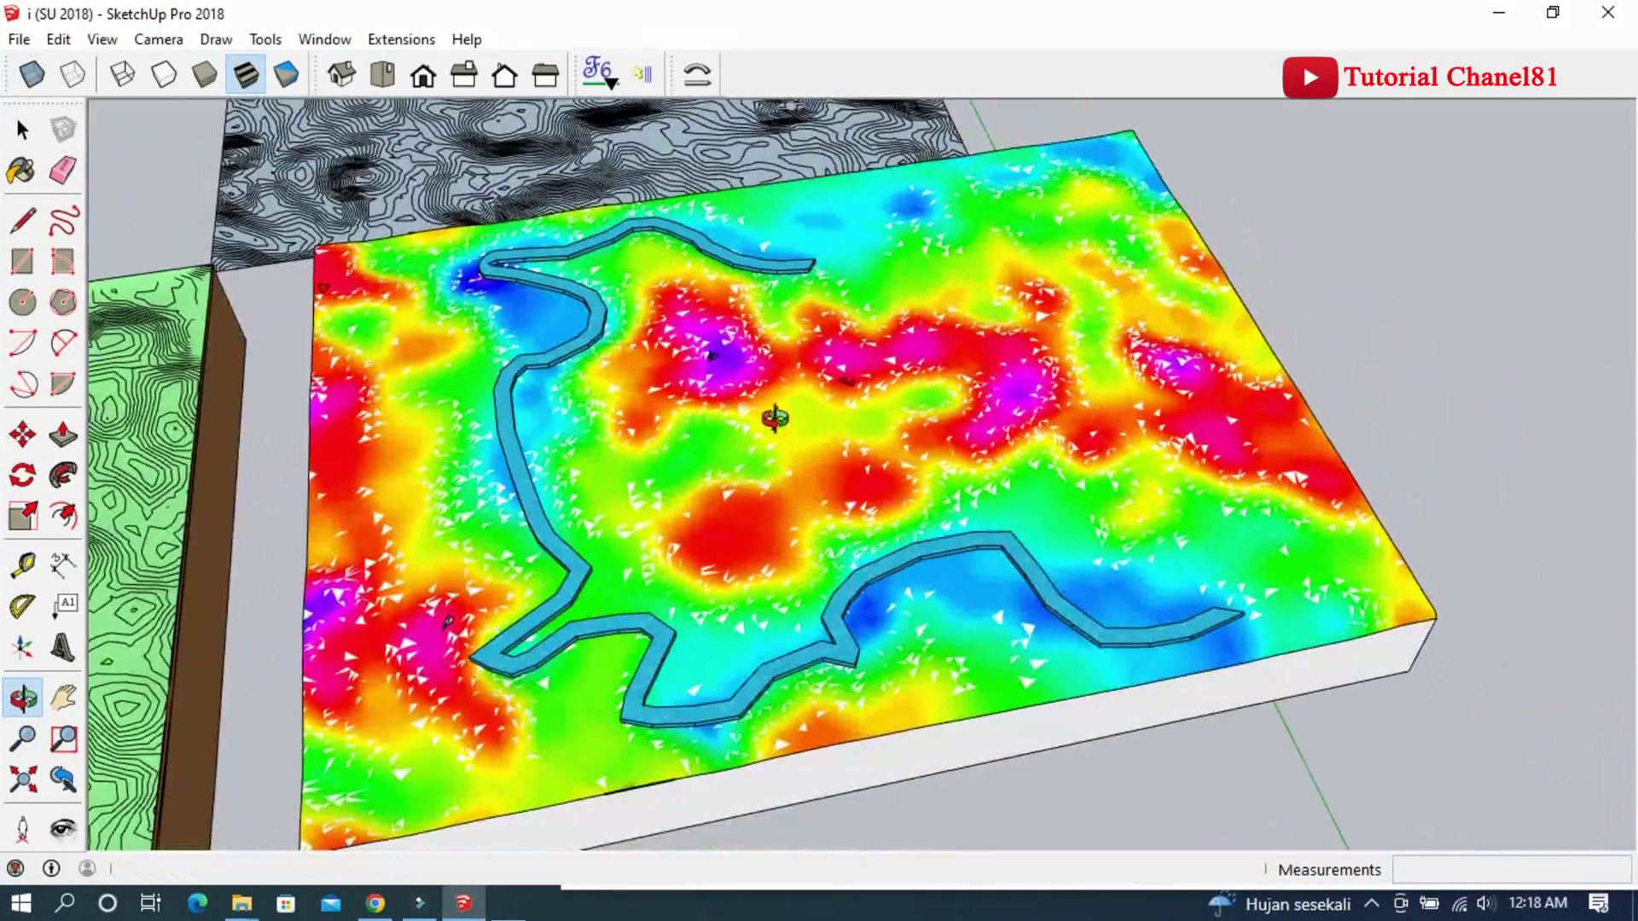
scroll(775, 417, "up", 2)
scroll(995, 402, "up", 1)
scroll(842, 434, "up", 2)
scroll(879, 422, "up", 2)
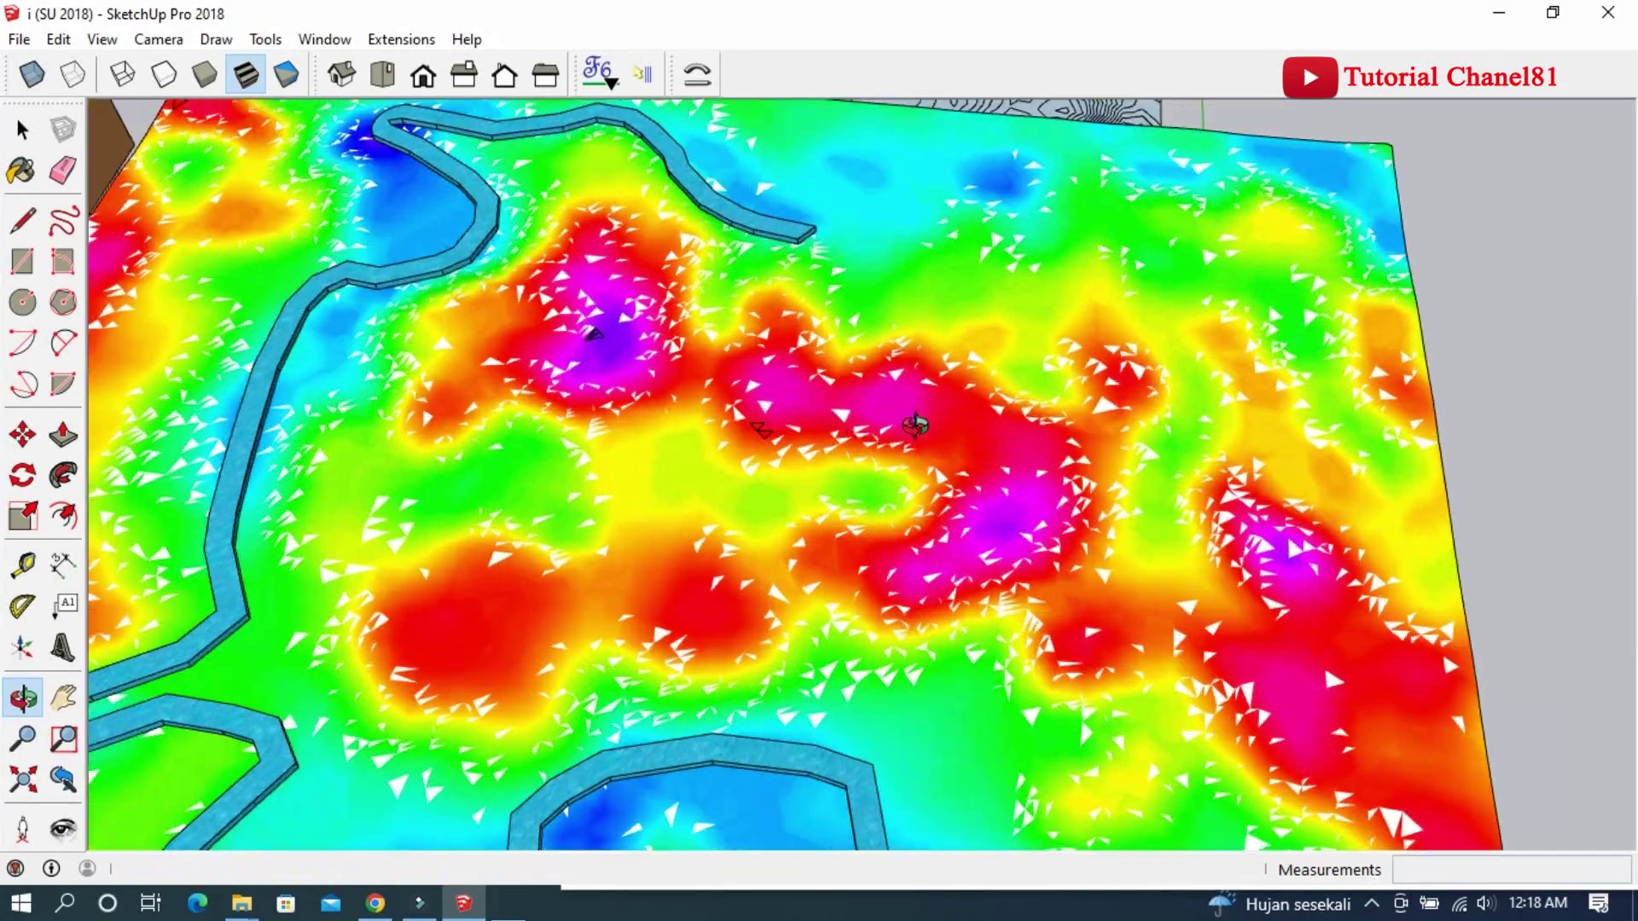
scroll(938, 414, "up", 1)
scroll(767, 421, "up", 1)
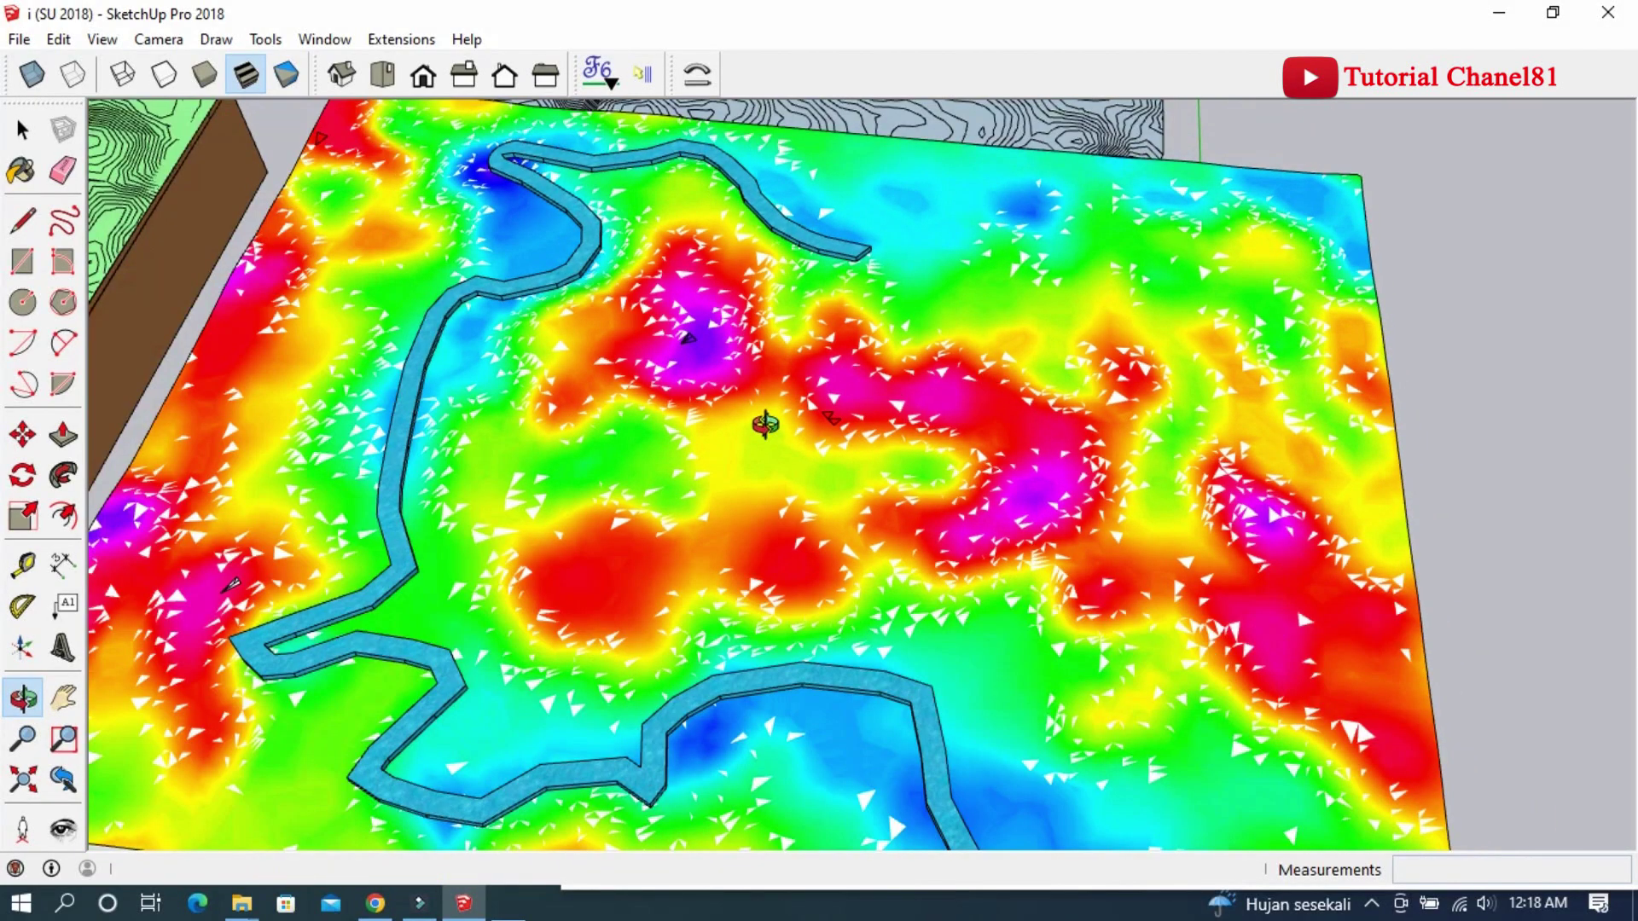
scroll(853, 403, "up", 1)
scroll(944, 391, "up", 1)
scroll(731, 432, "up", 1)
mouse_move(730, 431)
left_mouse_down()
mouse_move(1056, 383)
mouse_move(1073, 251)
left_mouse_up()
scroll(1073, 252, "down", 2)
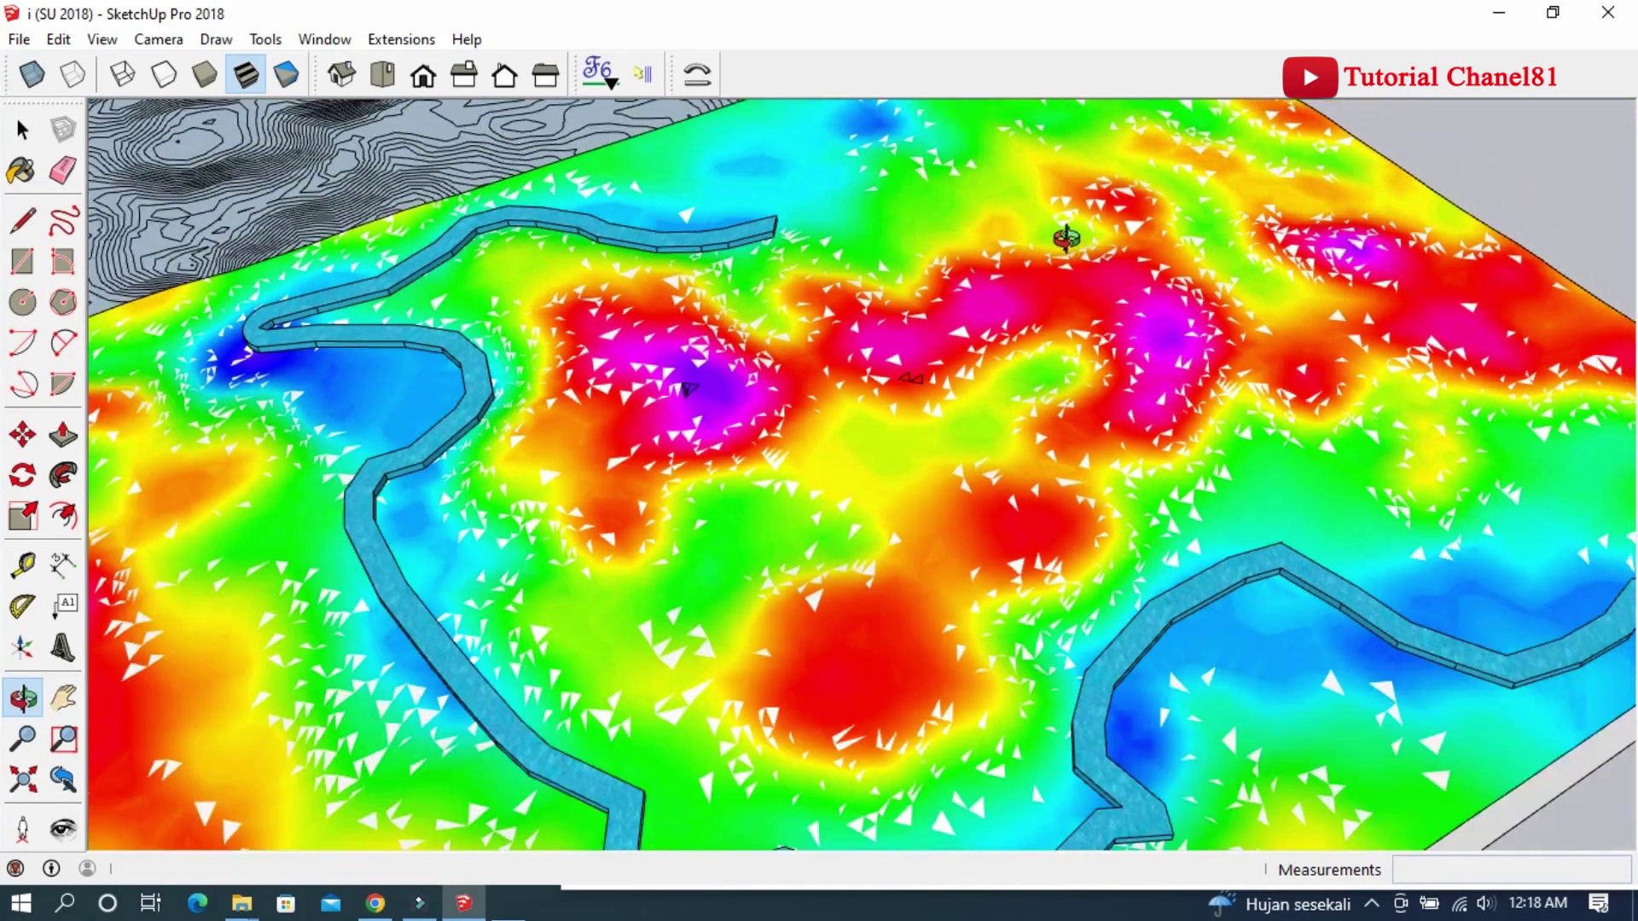
scroll(1067, 236, "down", 1)
scroll(1067, 235, "down", 1)
scroll(1063, 239, "down", 1)
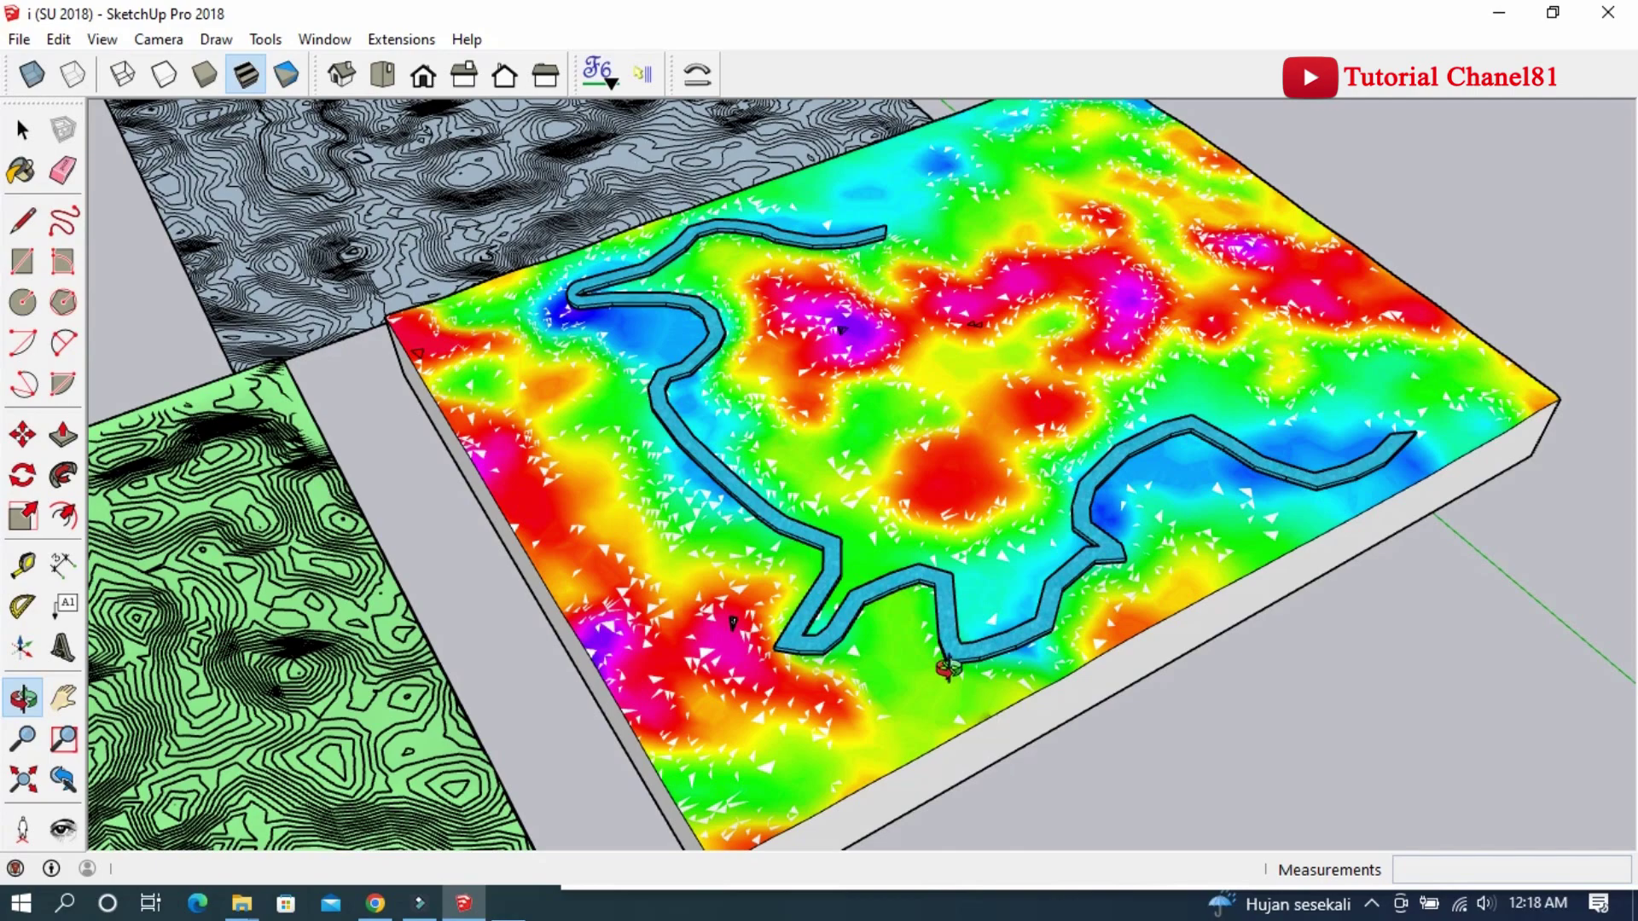
mouse_move(947, 670)
left_mouse_down()
mouse_move(902, 668)
mouse_move(767, 779)
left_mouse_up()
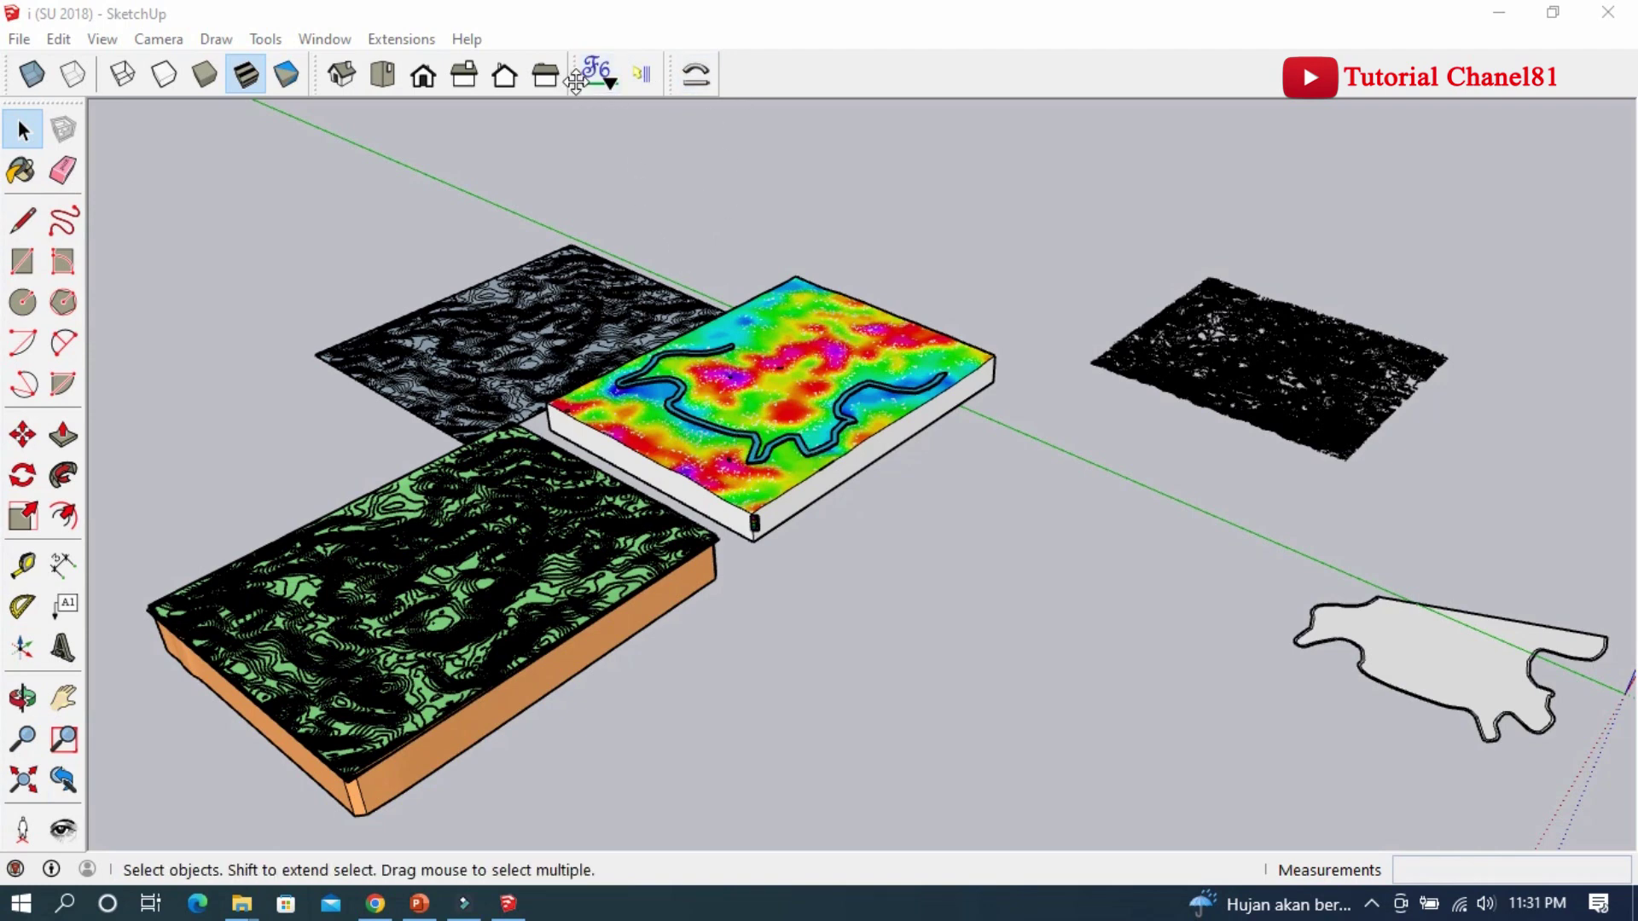
Step: Float the Fredo6 toolbar as a separate palette, then pan and zoom toward the terrain
left_click_drag(574, 75, 407, 179)
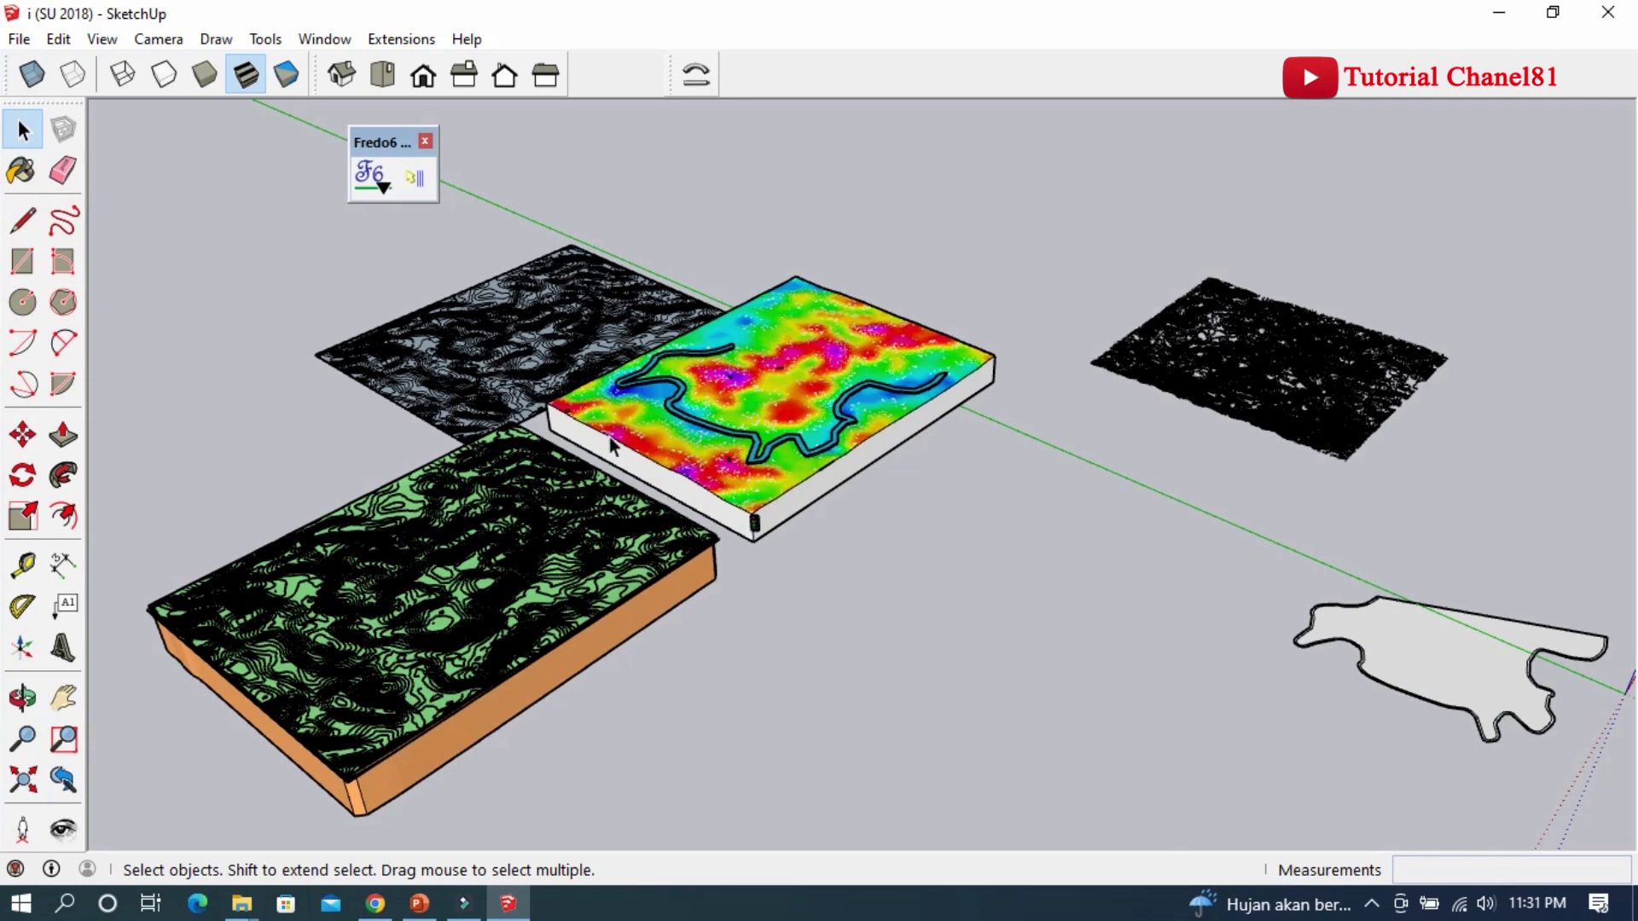
middle_click_drag(1359, 396, 1427, 398, "shift")
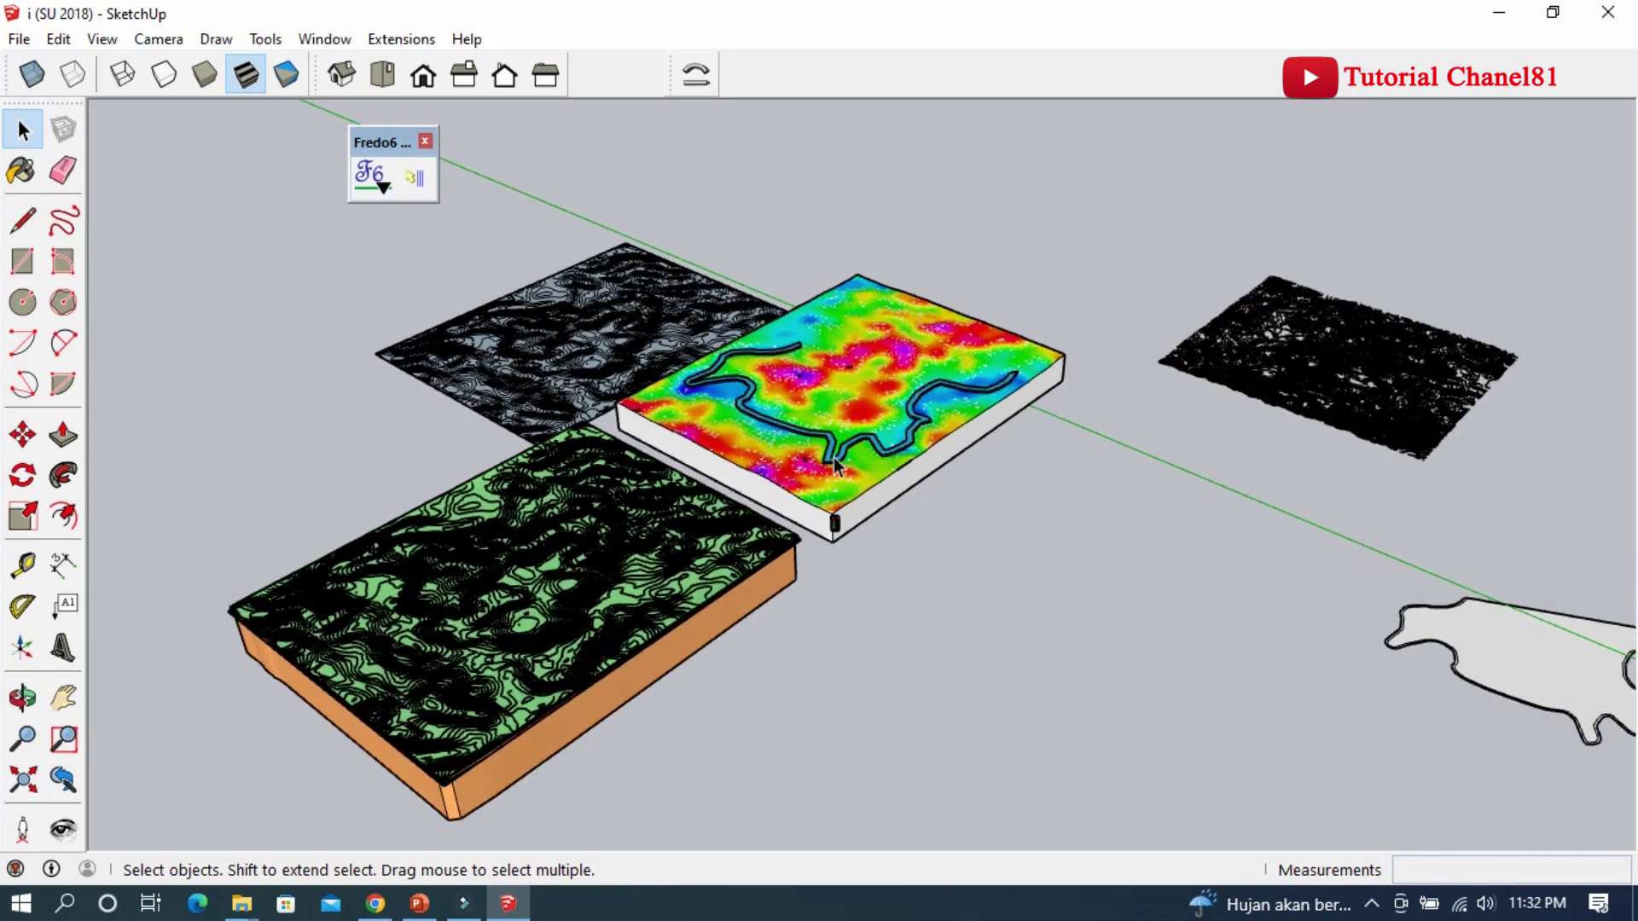
scroll(860, 453, "up", 1)
scroll(859, 454, "up", 2)
scroll(756, 457, "up", 1)
scroll(756, 457, "up", 1)
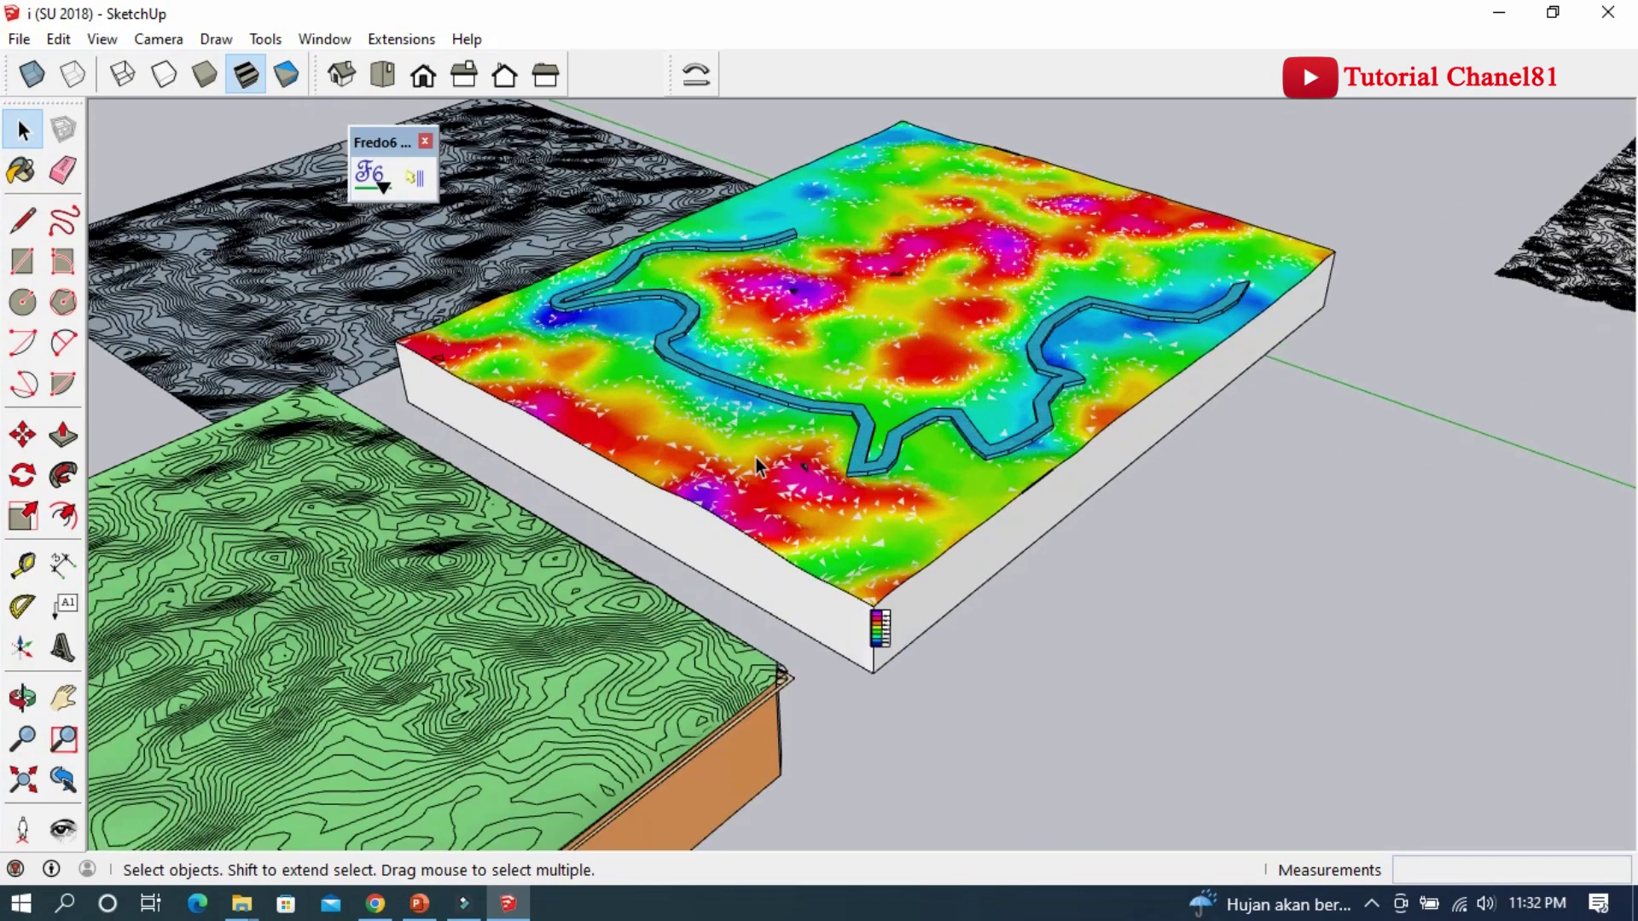
scroll(756, 457, "up", 1)
Step: Orbit and zoom around the rainbow terrain block from several angles, including near top-down
middle_click_drag(742, 464, 731, 595)
scroll(749, 574, "up", 1)
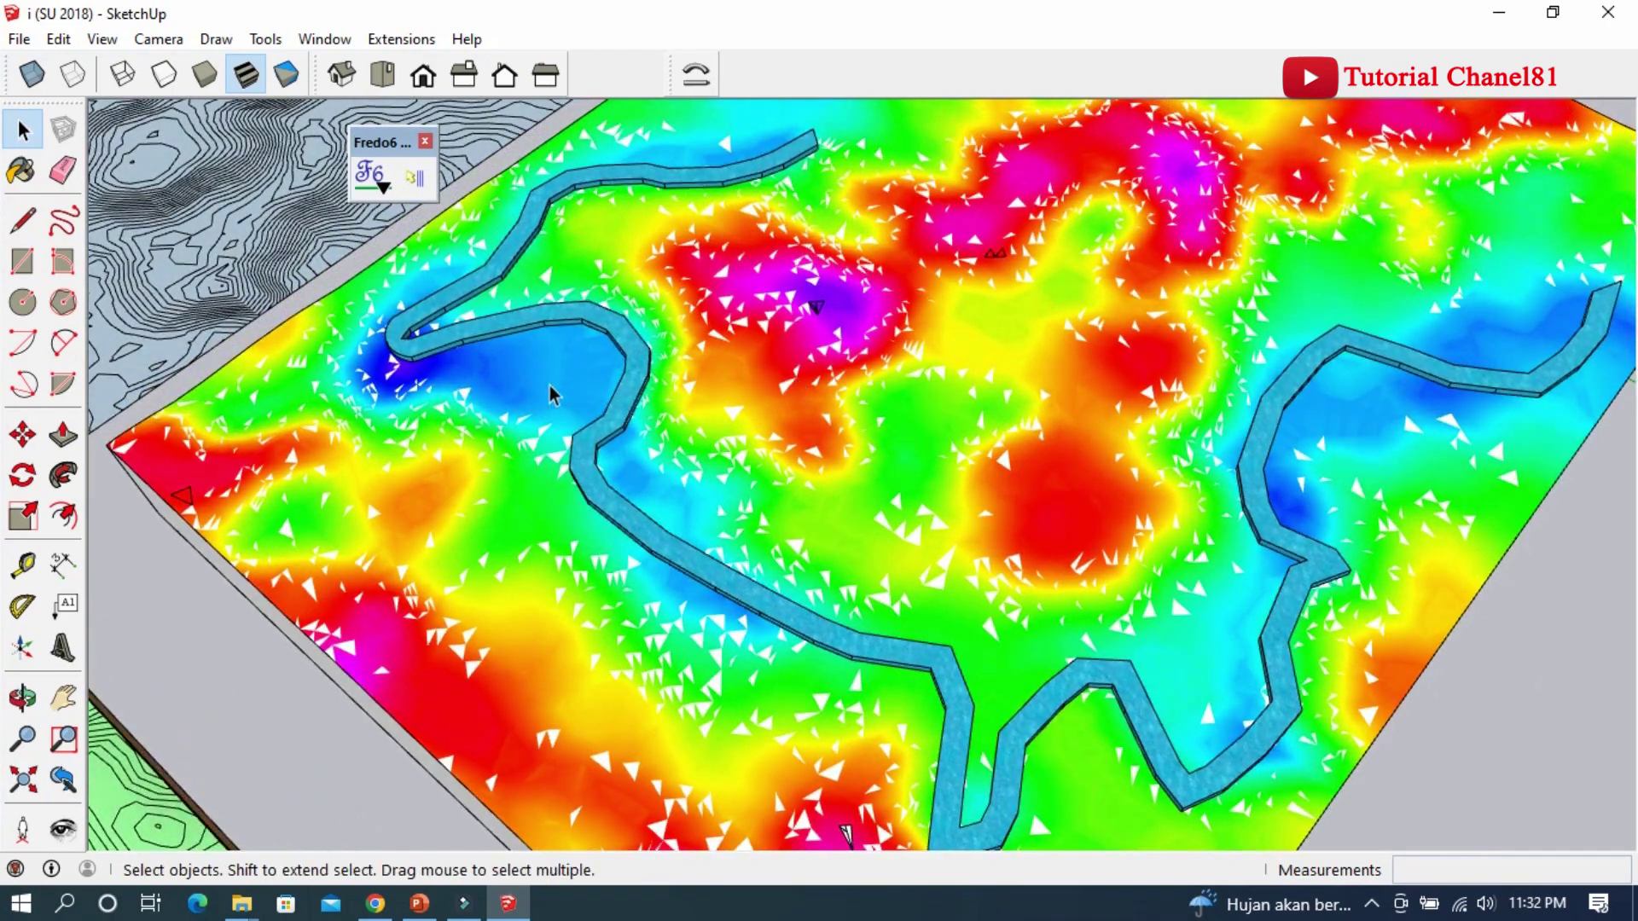
scroll(550, 392, "up", 2)
middle_click_drag(948, 393, 771, 482)
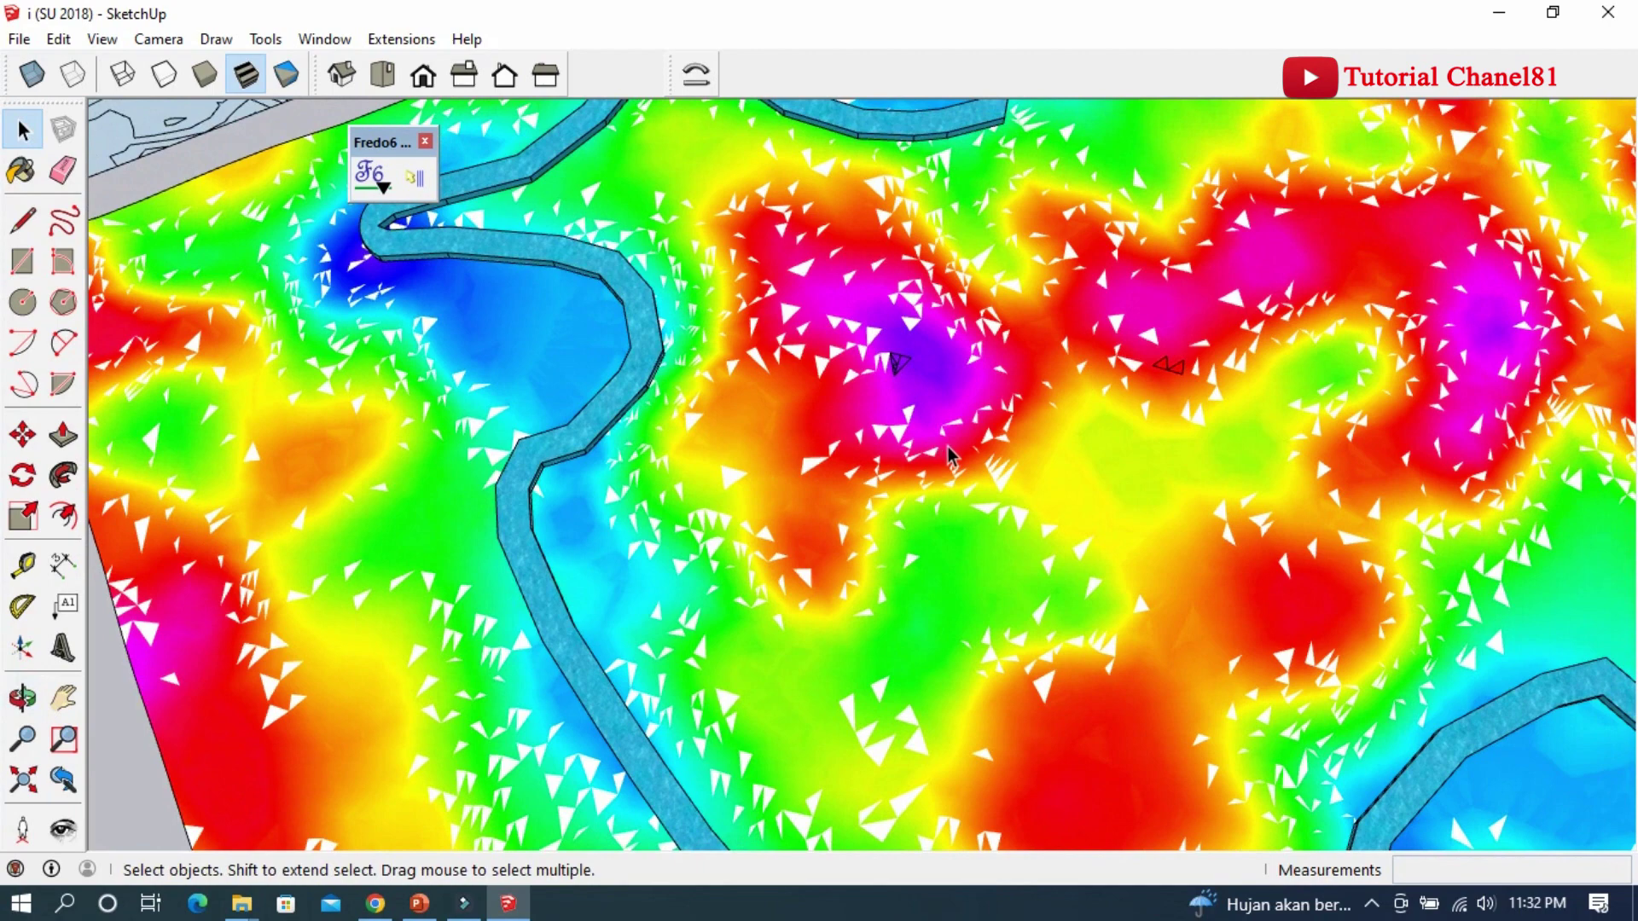
middle_click_drag(1015, 445, 789, 570)
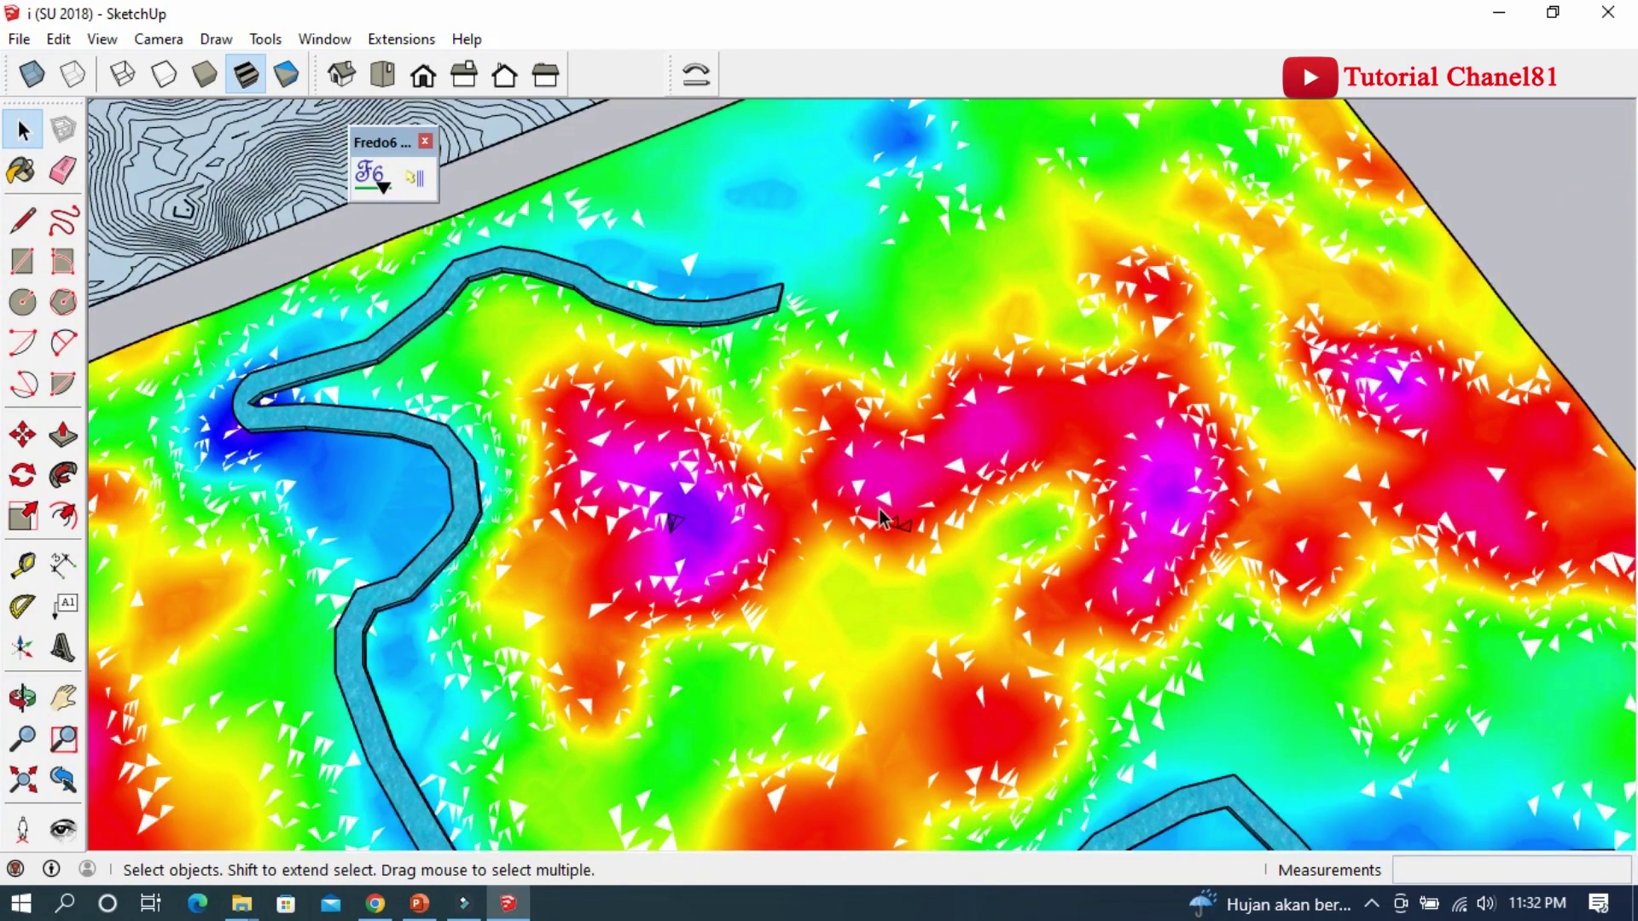
middle_click_drag(874, 518, 1148, 224)
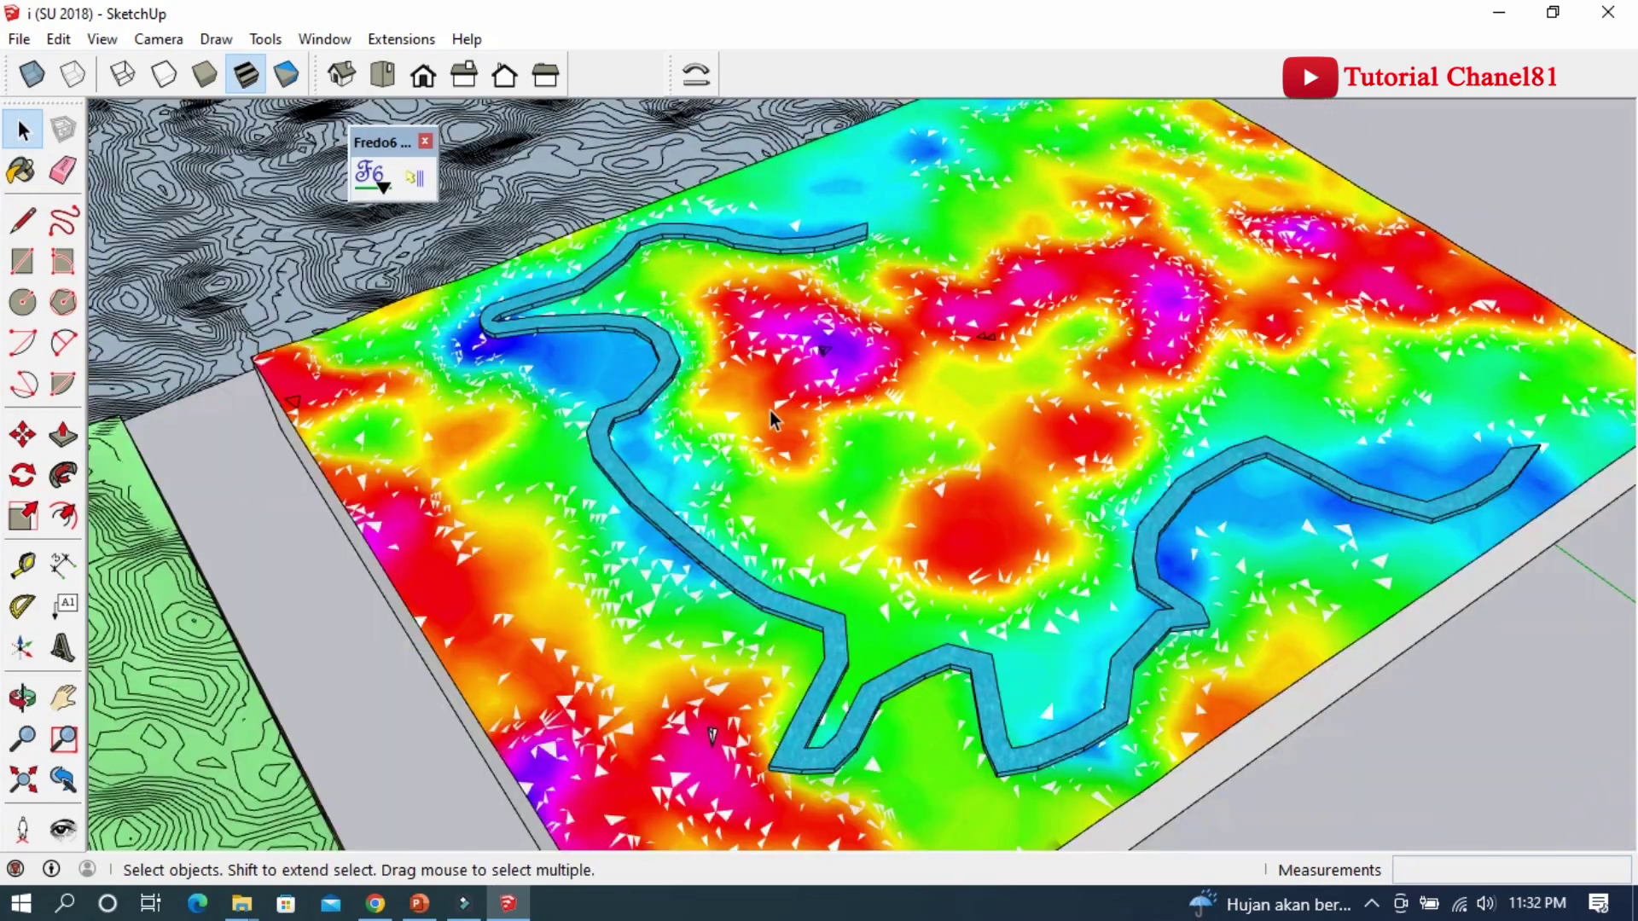
middle_click_drag(588, 452, 935, 327)
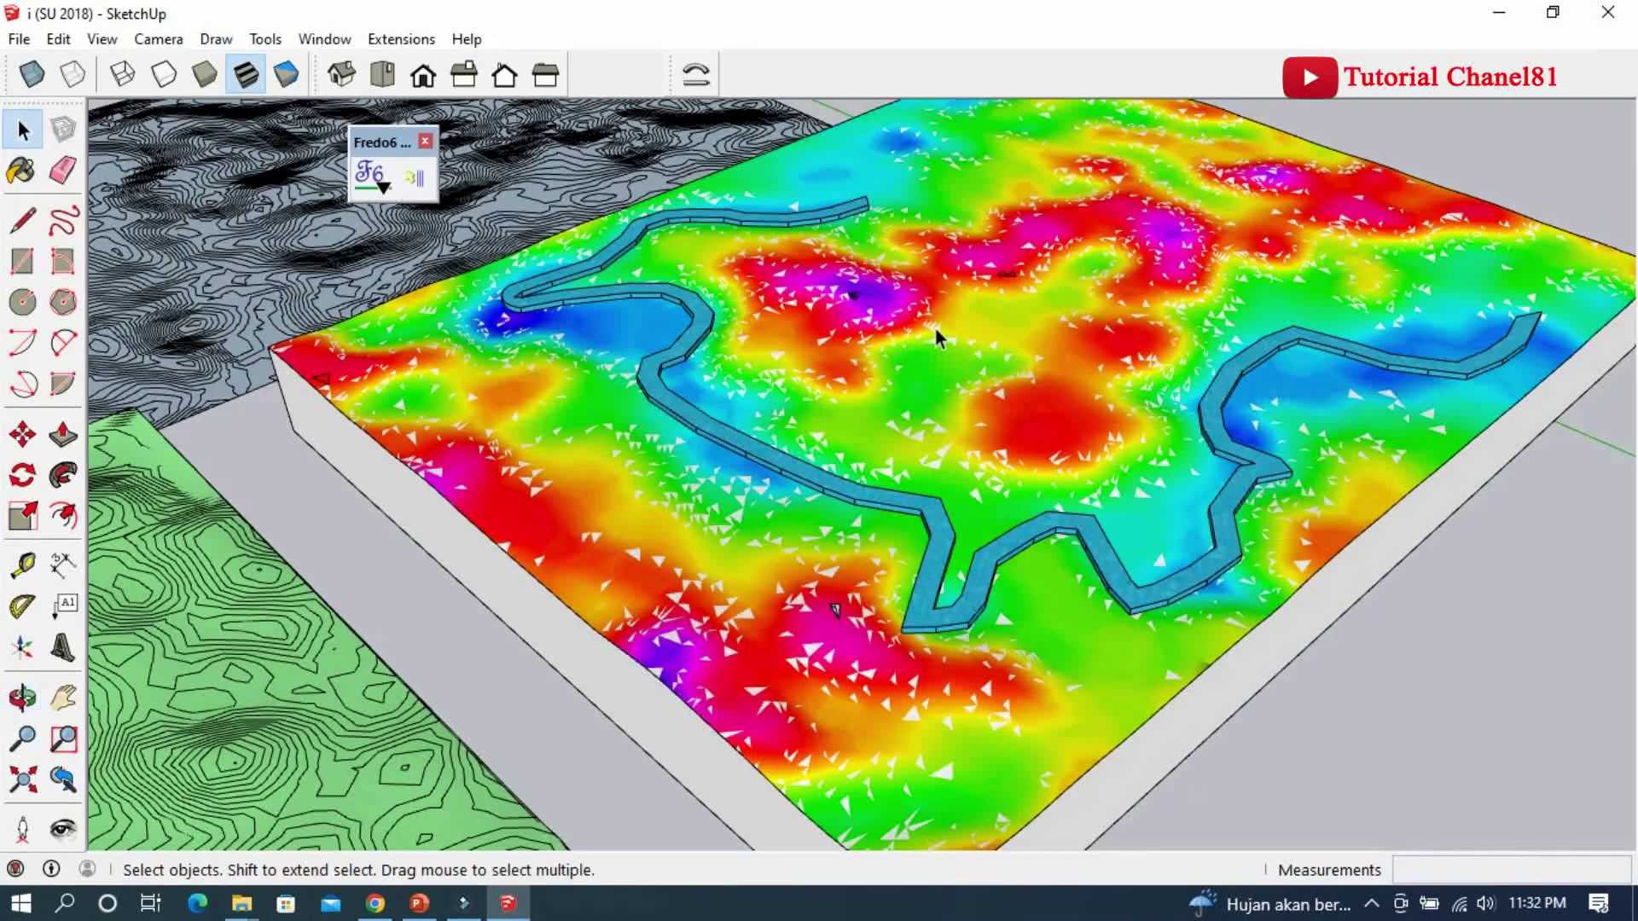
scroll(1021, 314, "down", 3)
scroll(1008, 315, "down", 2)
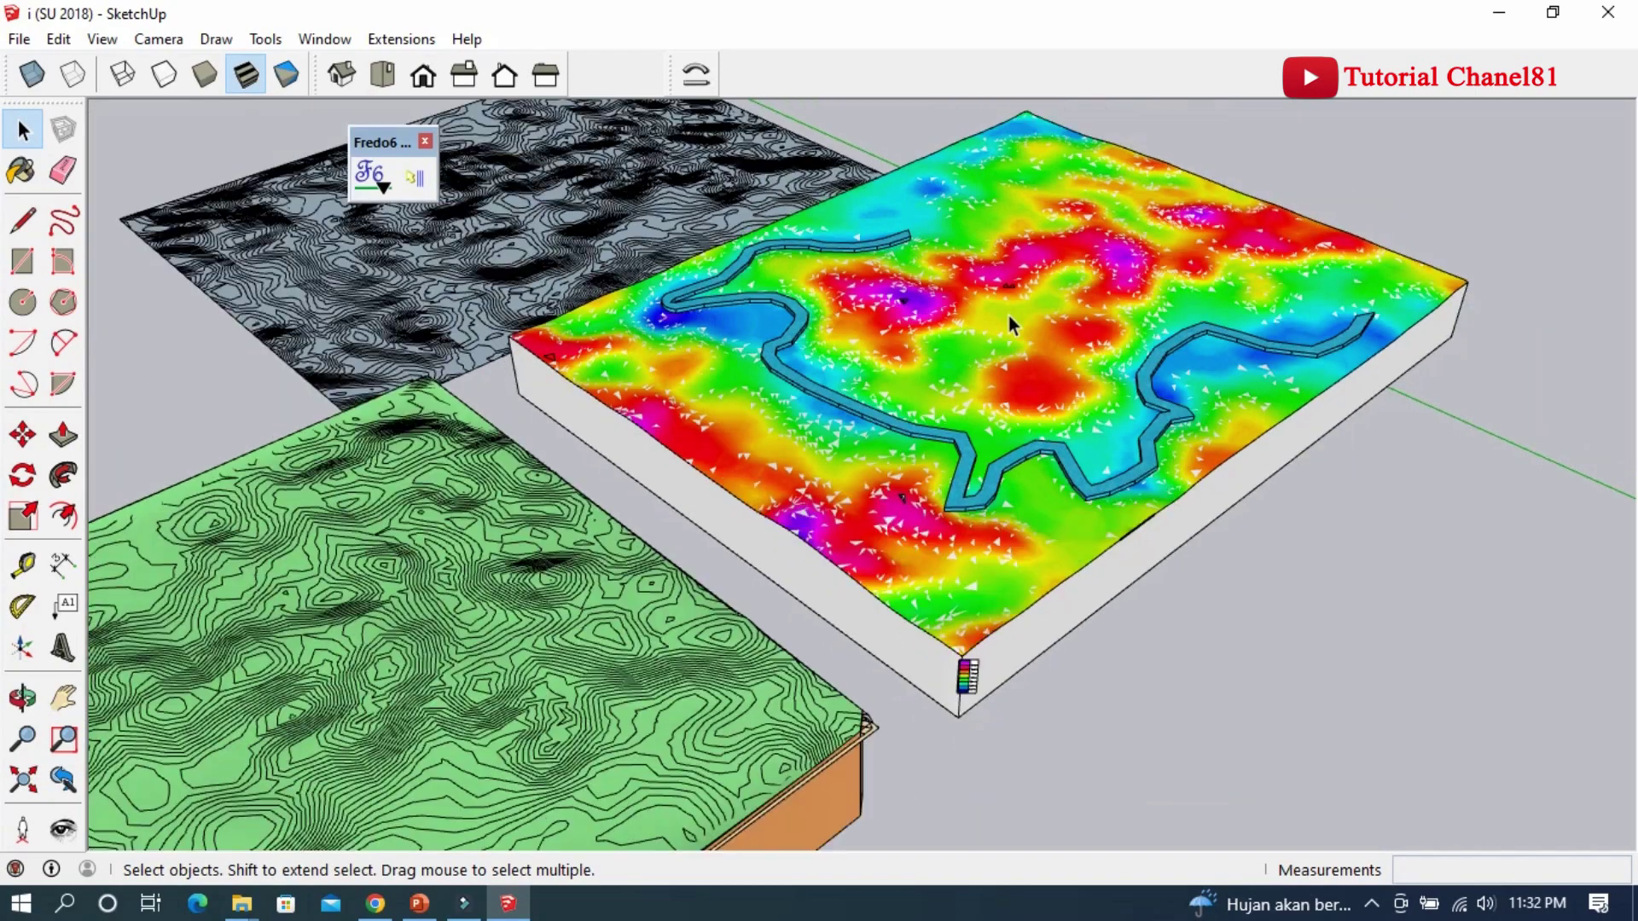
middle_click_drag(966, 354, 1072, 505)
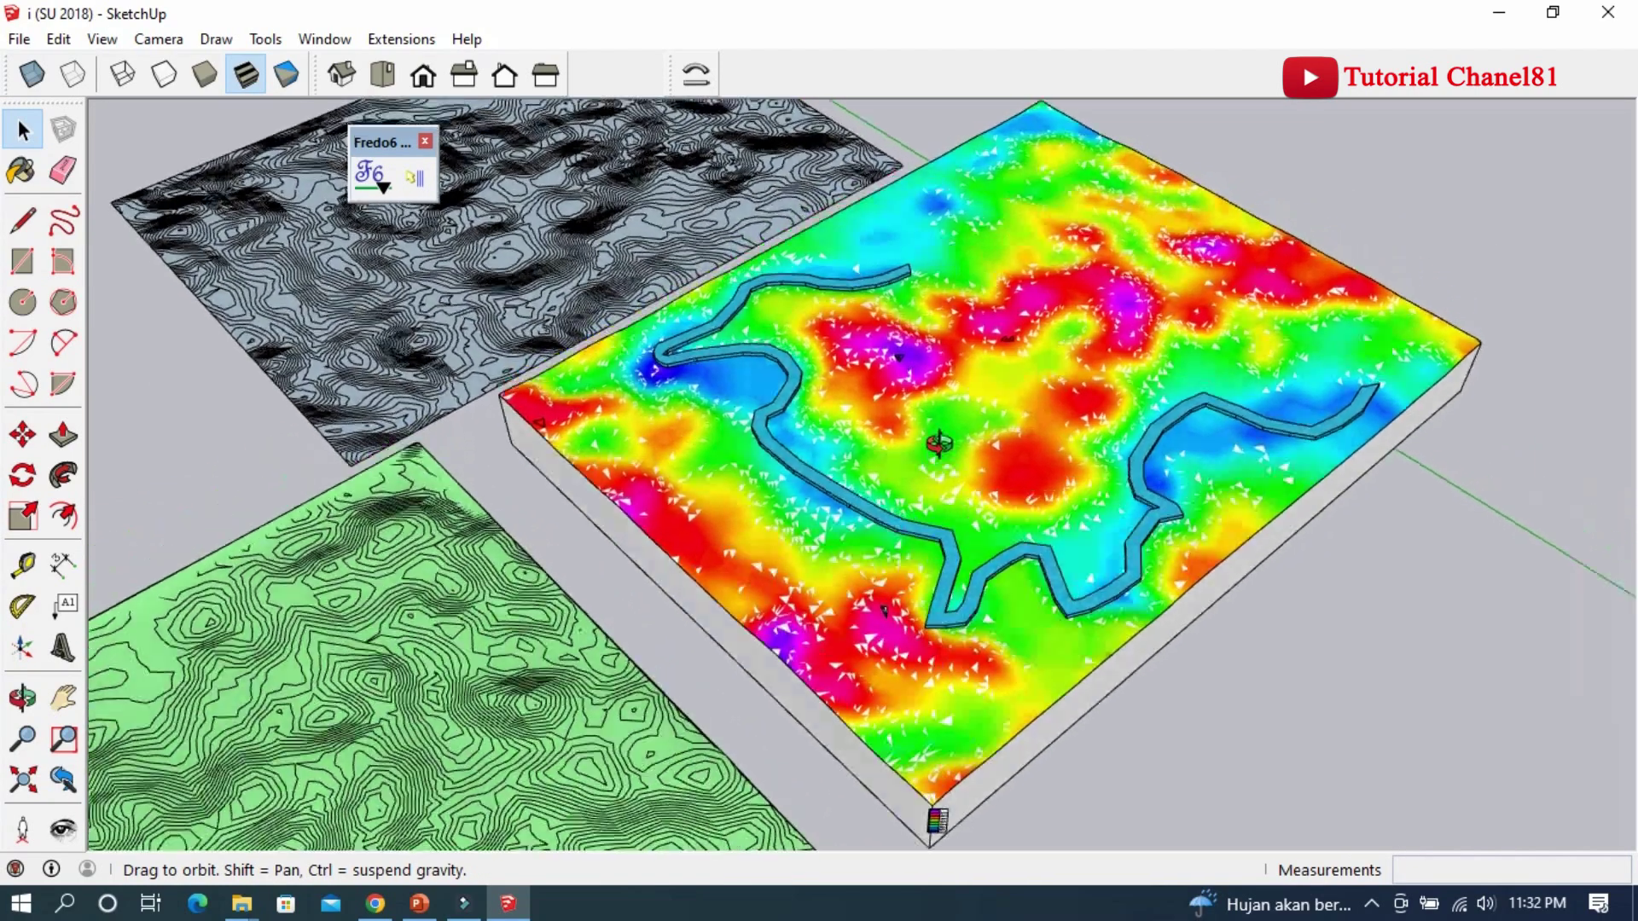
scroll(1242, 525, "up", 2)
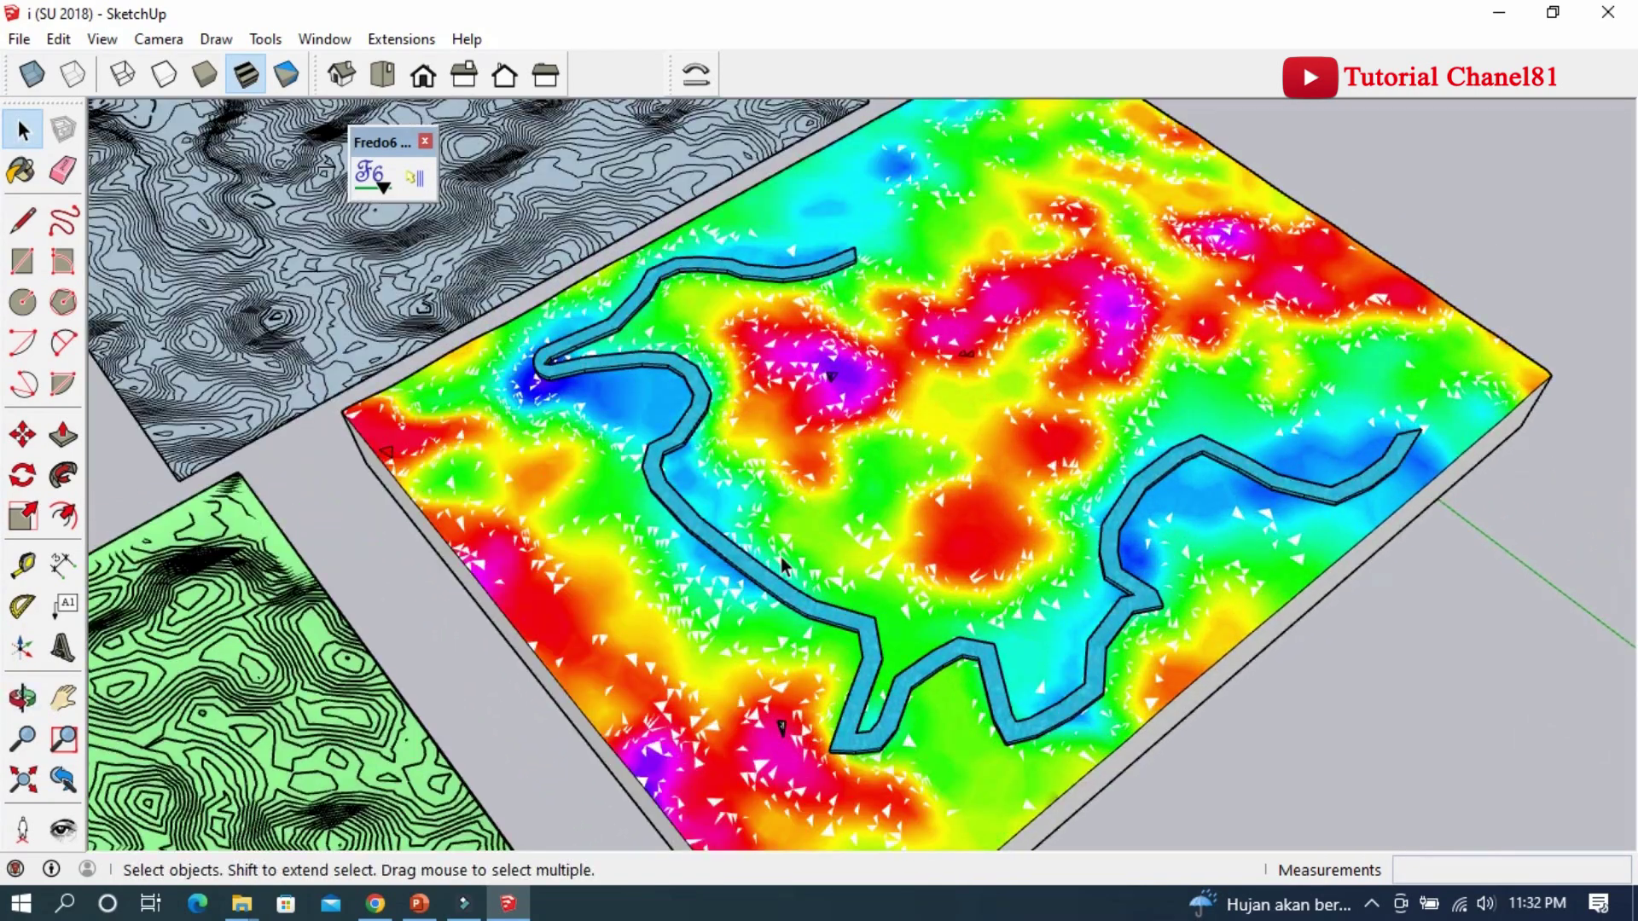
scroll(934, 573, "up", 2)
scroll(985, 404, "down", 2)
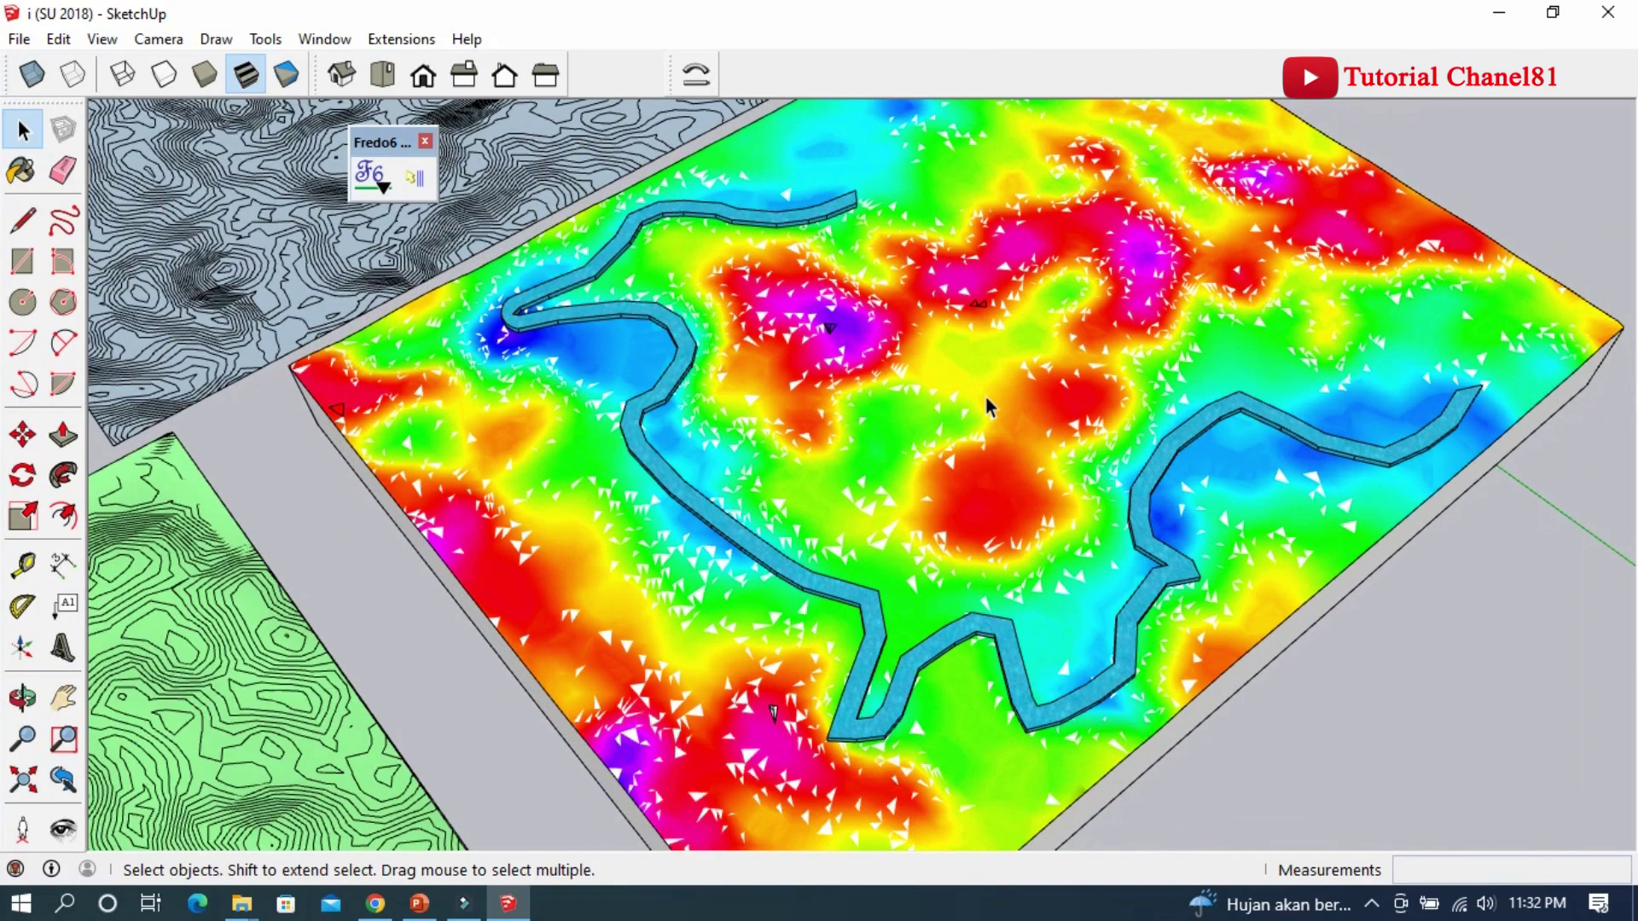
scroll(982, 403, "down", 2)
scroll(977, 401, "down", 1)
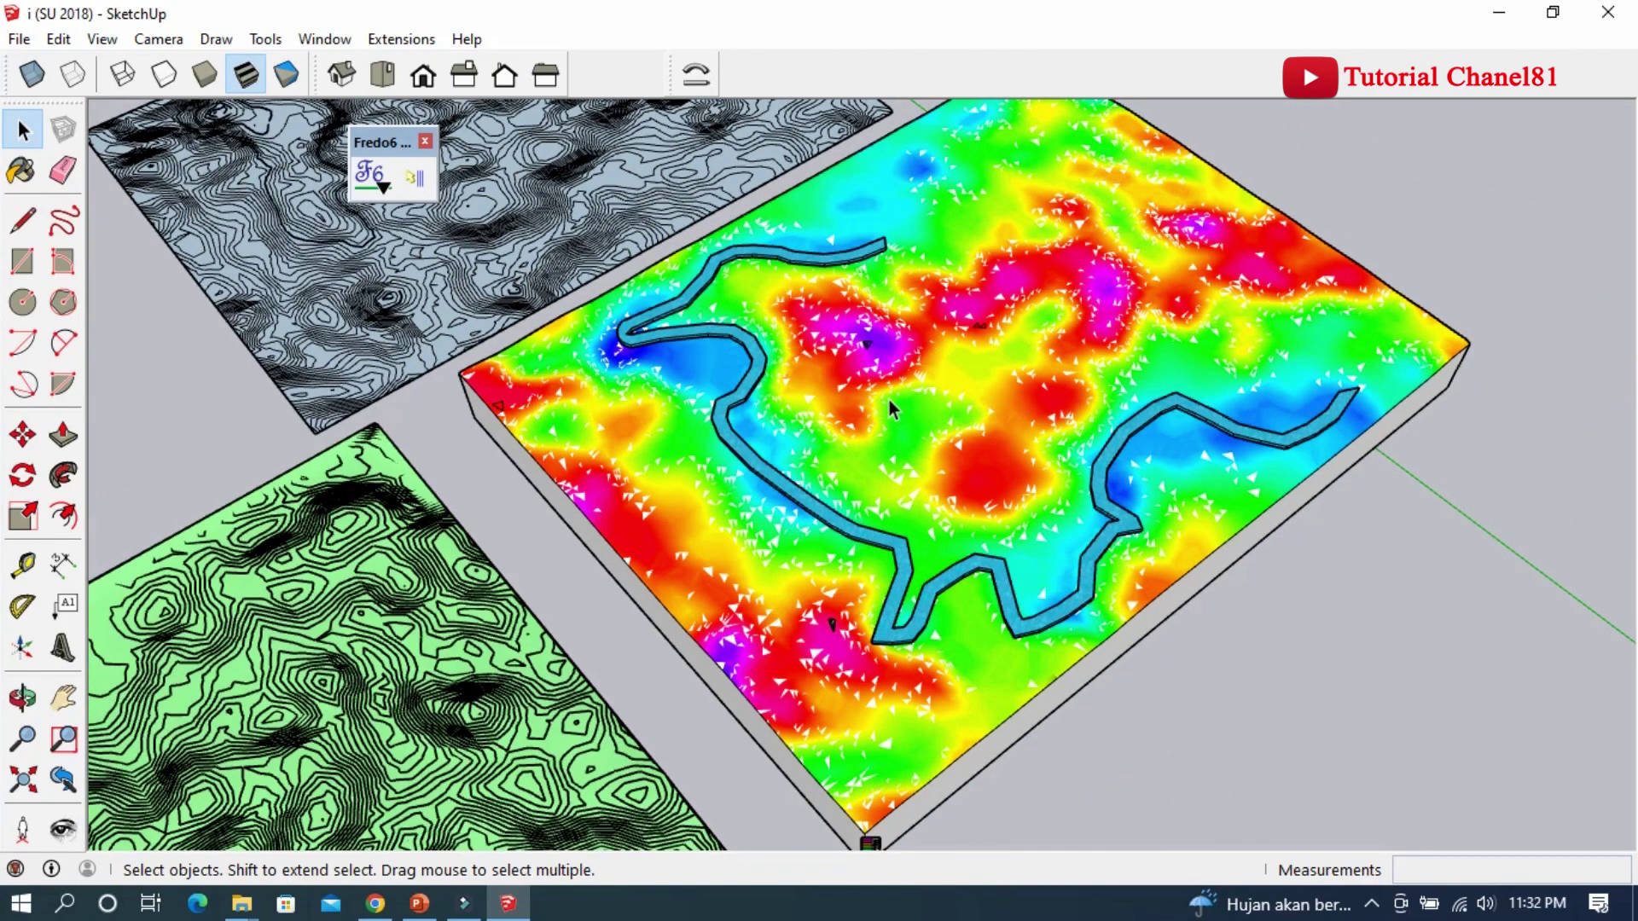
scroll(887, 401, "down", 1)
middle_click_drag(885, 401, 309, 312)
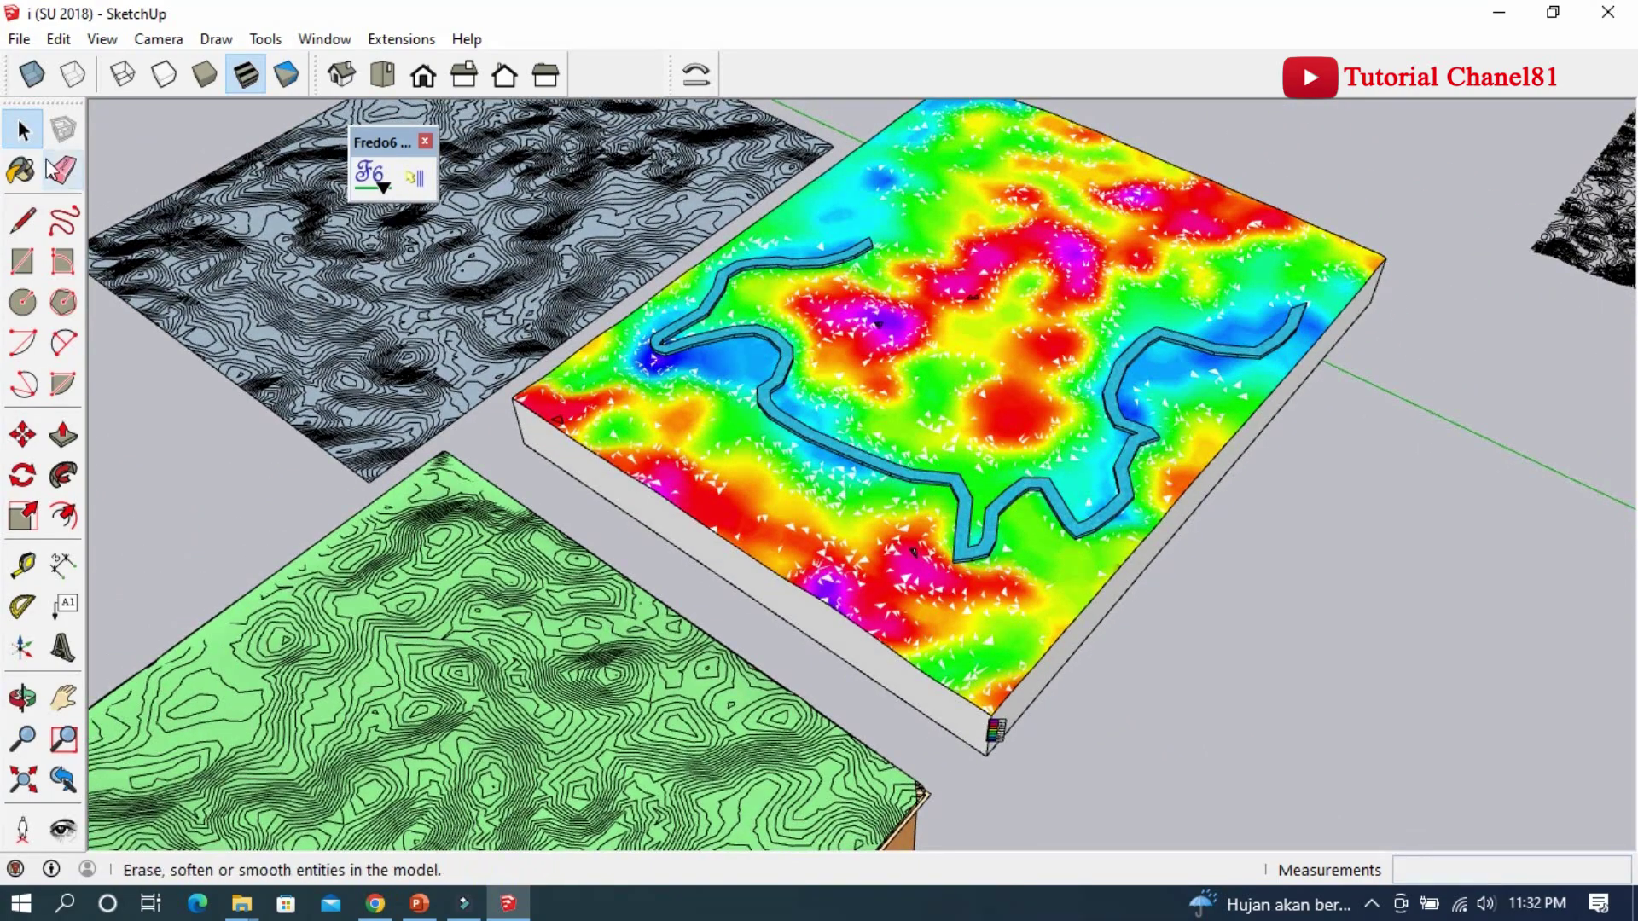
Step: Enter the rainbow terrain group, select its coloured top face and orbit around the slab
left_click(715, 508)
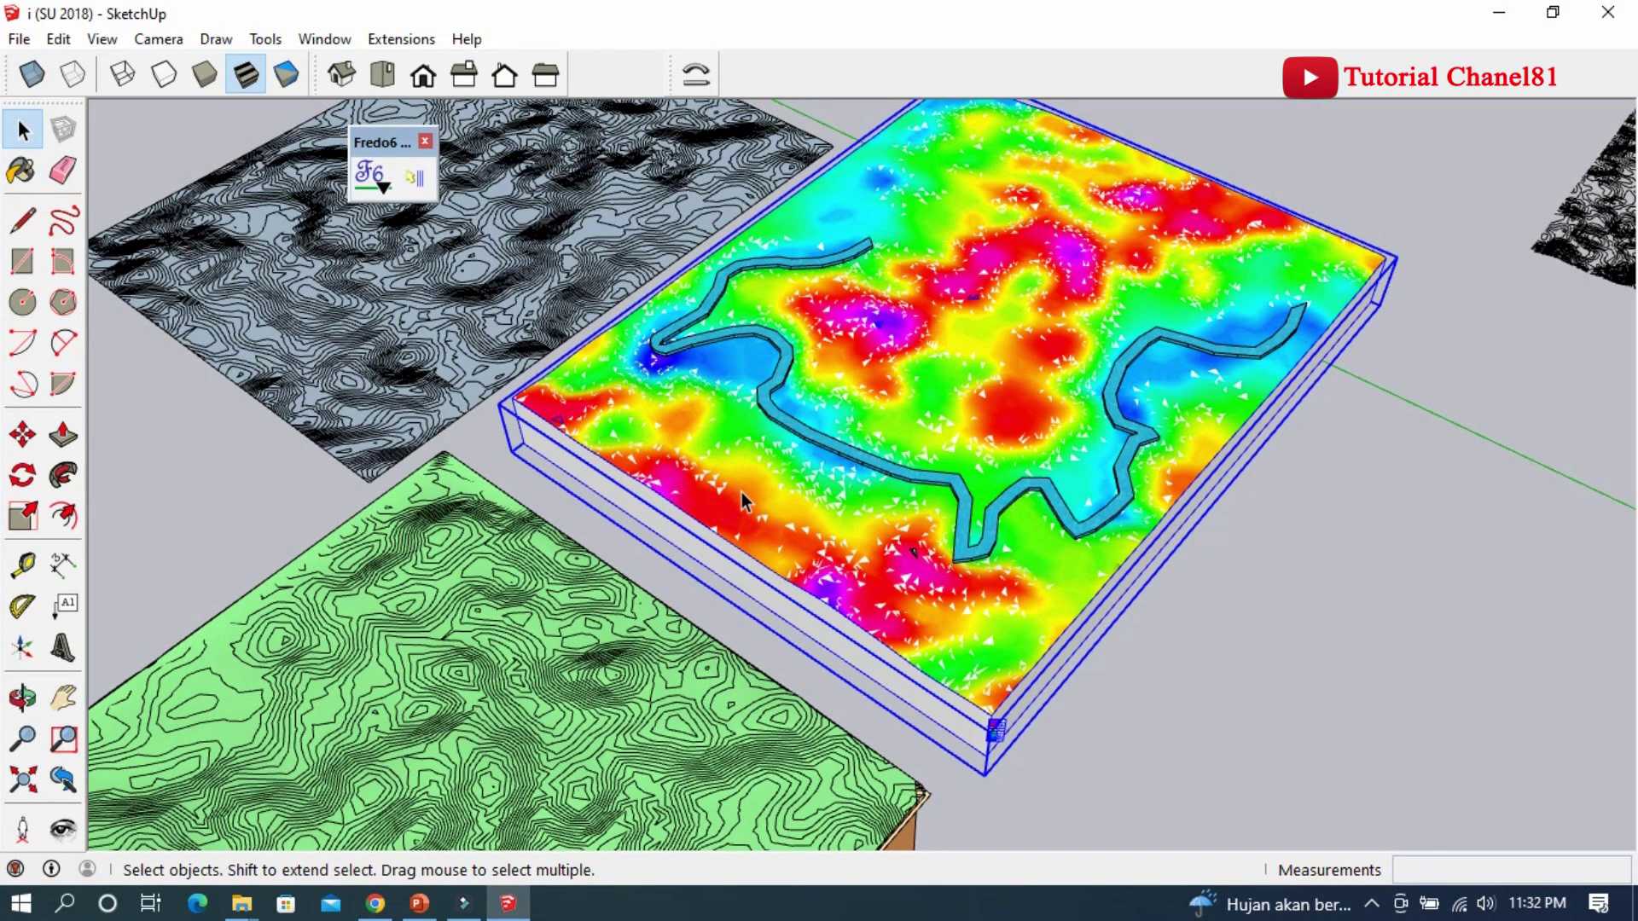
double_click(740, 493)
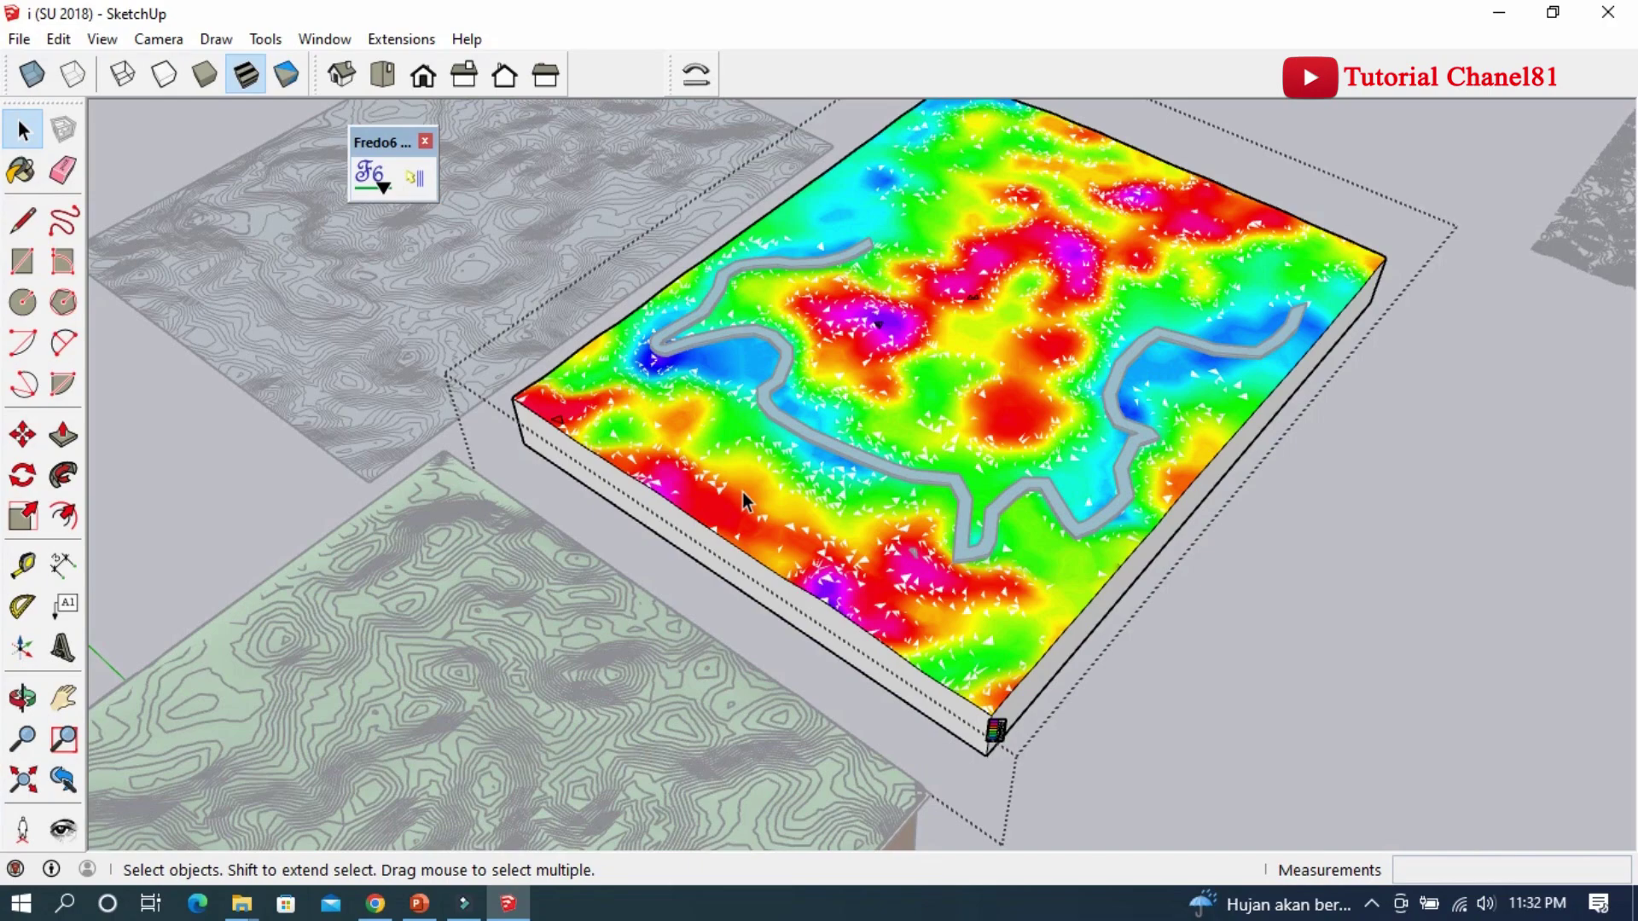
left_click(966, 652)
scroll(966, 651, "up", 2)
scroll(965, 651, "up", 1)
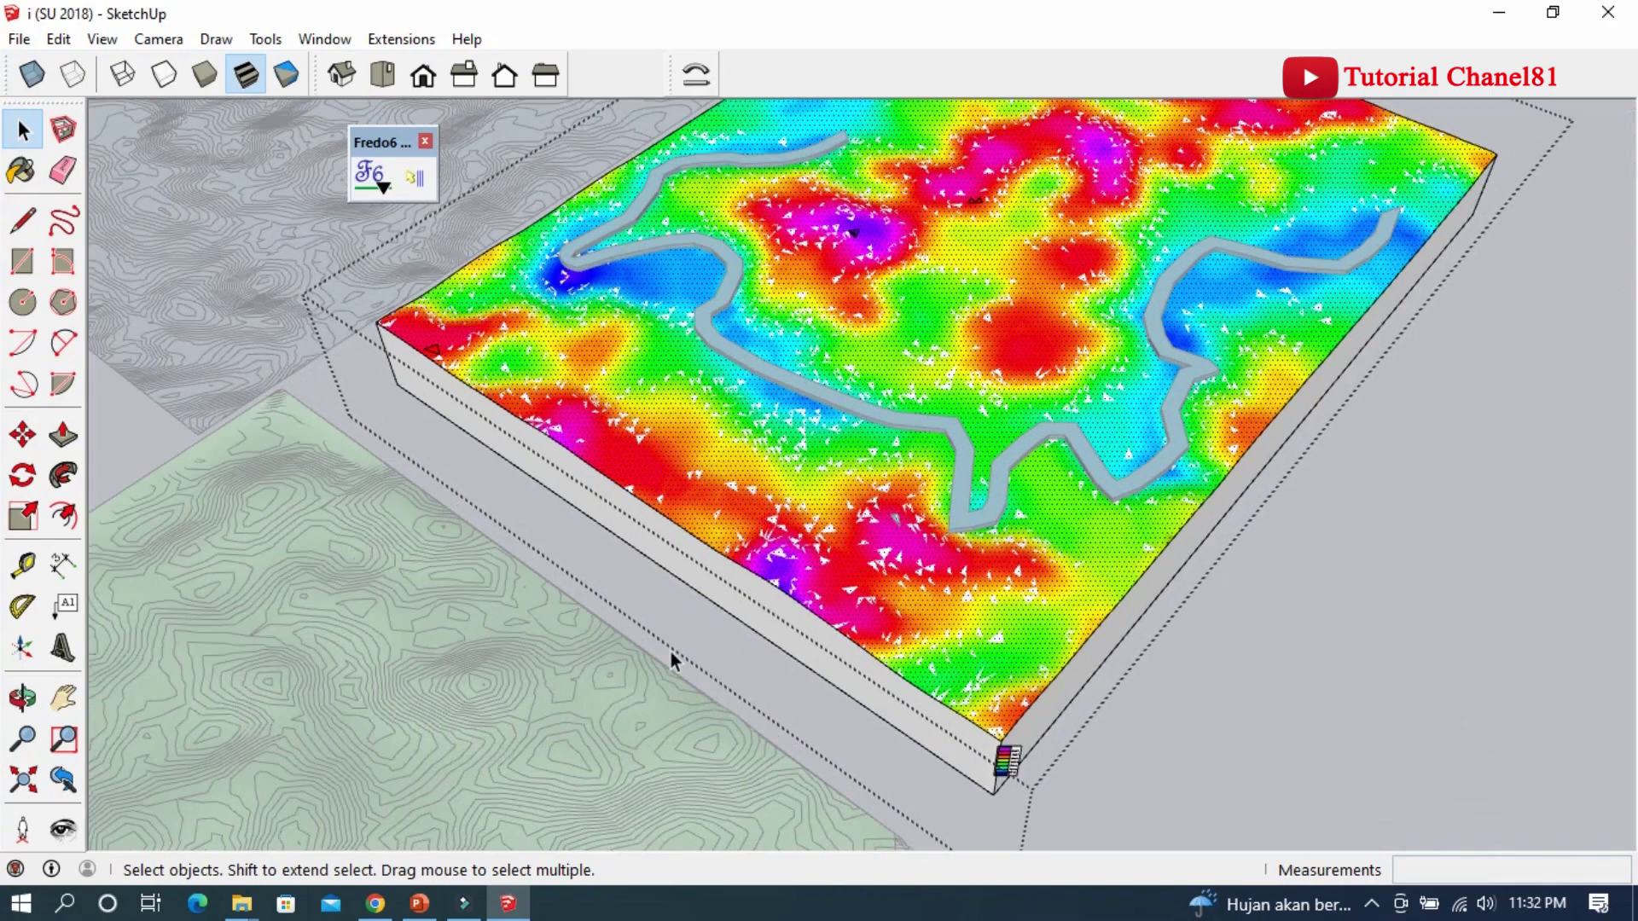
left_click(22, 698)
mouse_move(515, 555)
left_mouse_down()
mouse_move(926, 478)
mouse_move(499, 532)
mouse_move(566, 578)
mouse_move(774, 596)
mouse_move(893, 545)
mouse_move(833, 585)
left_mouse_up()
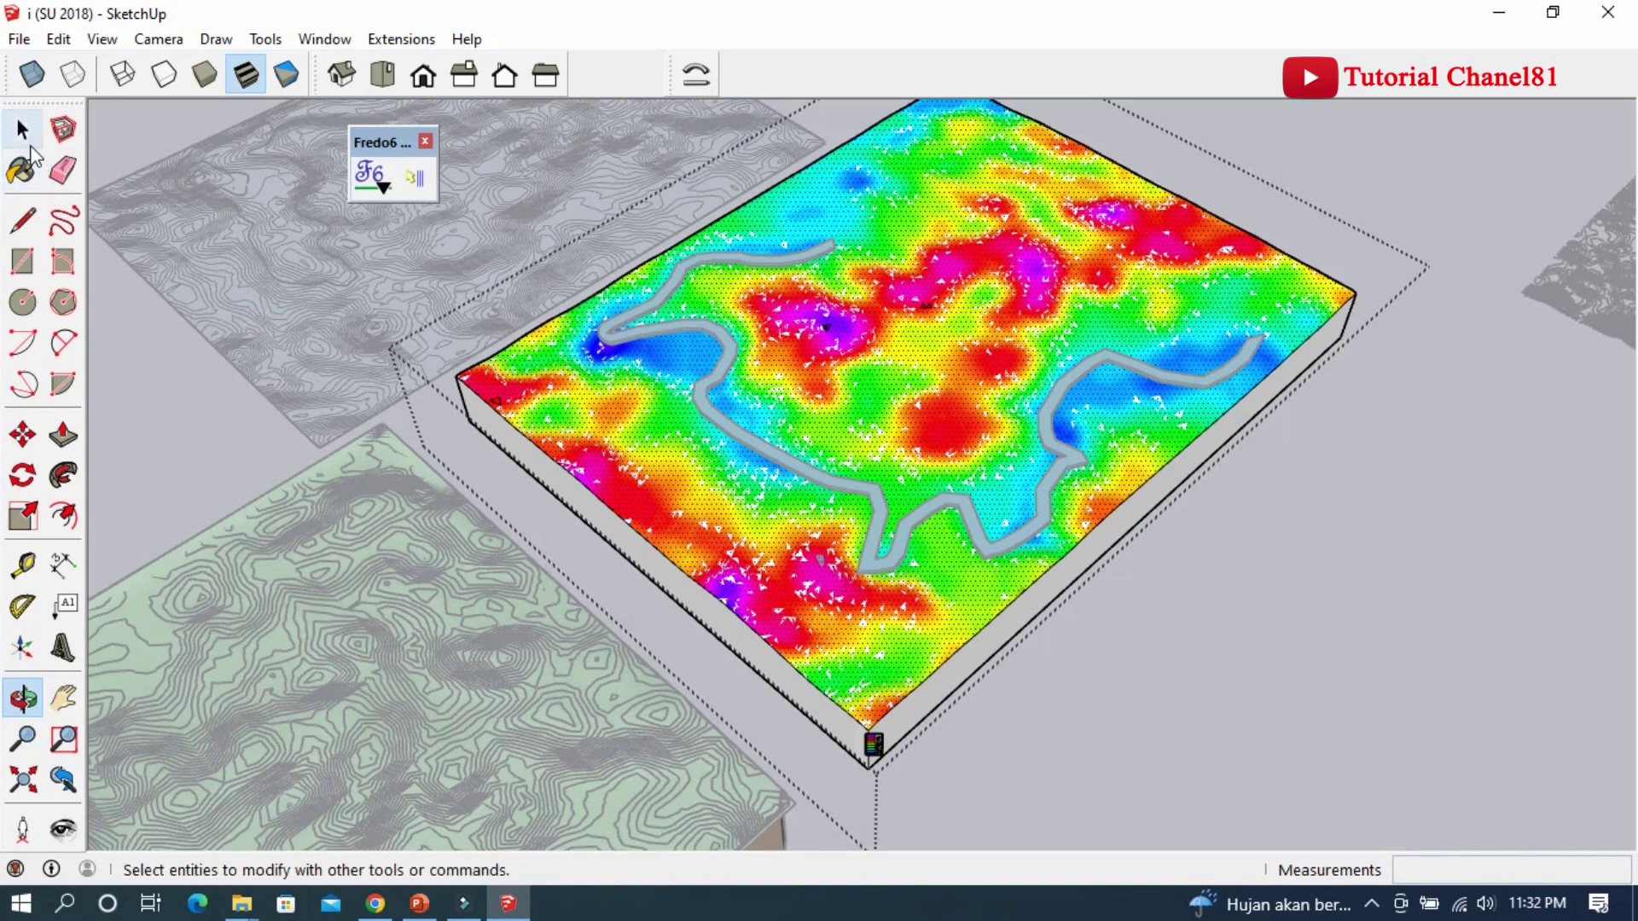
left_click(22, 130)
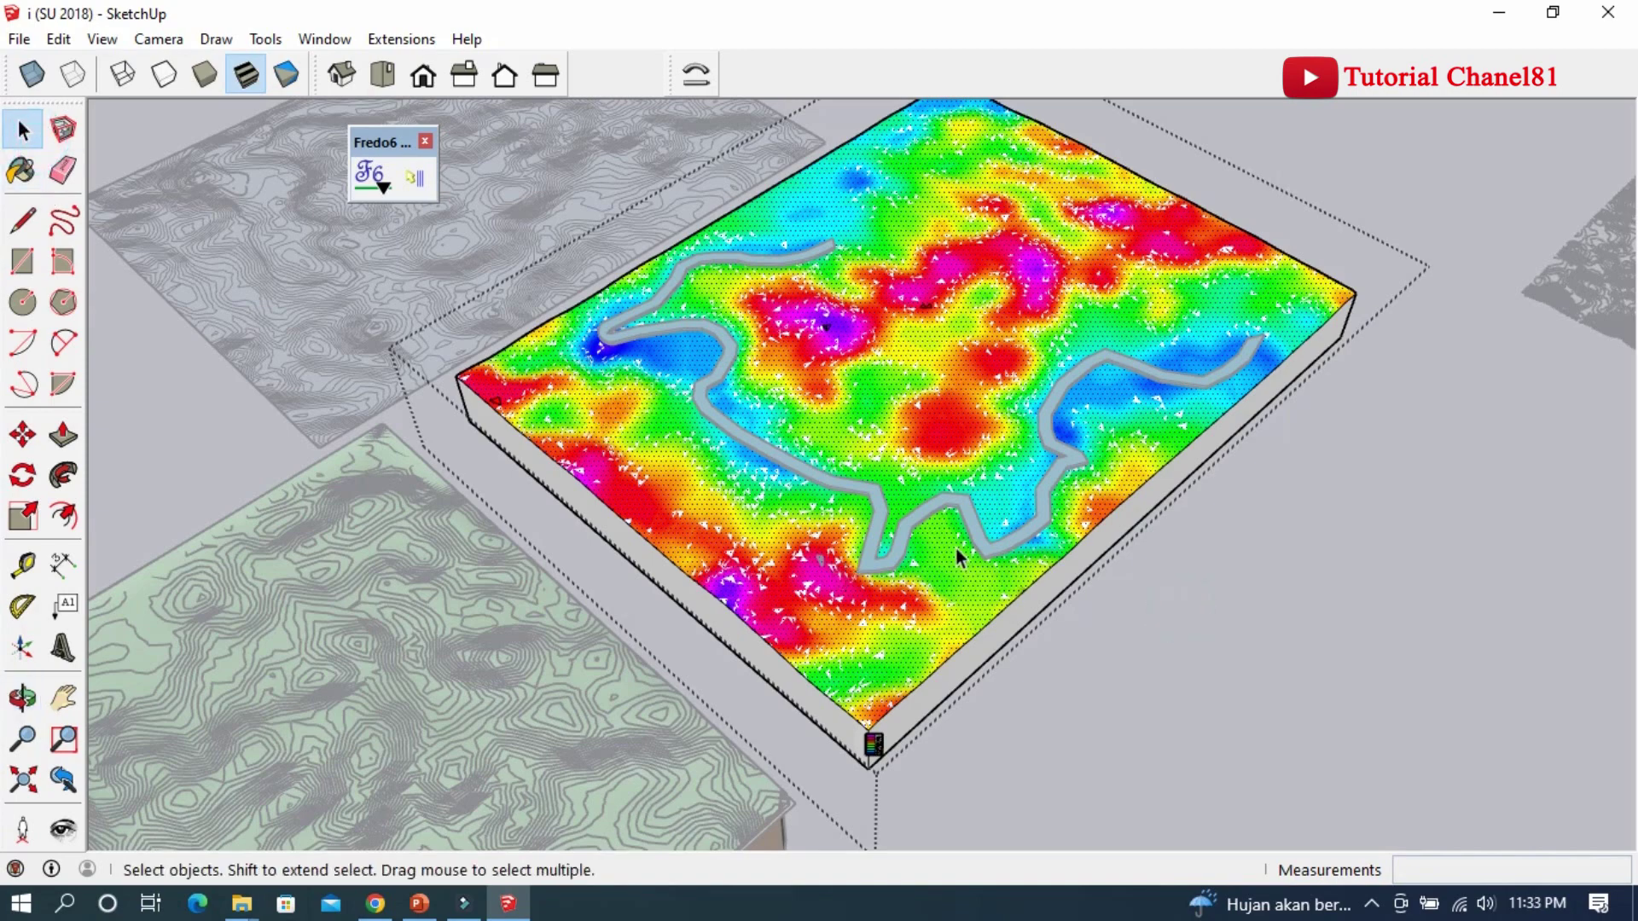
left_click(1243, 587)
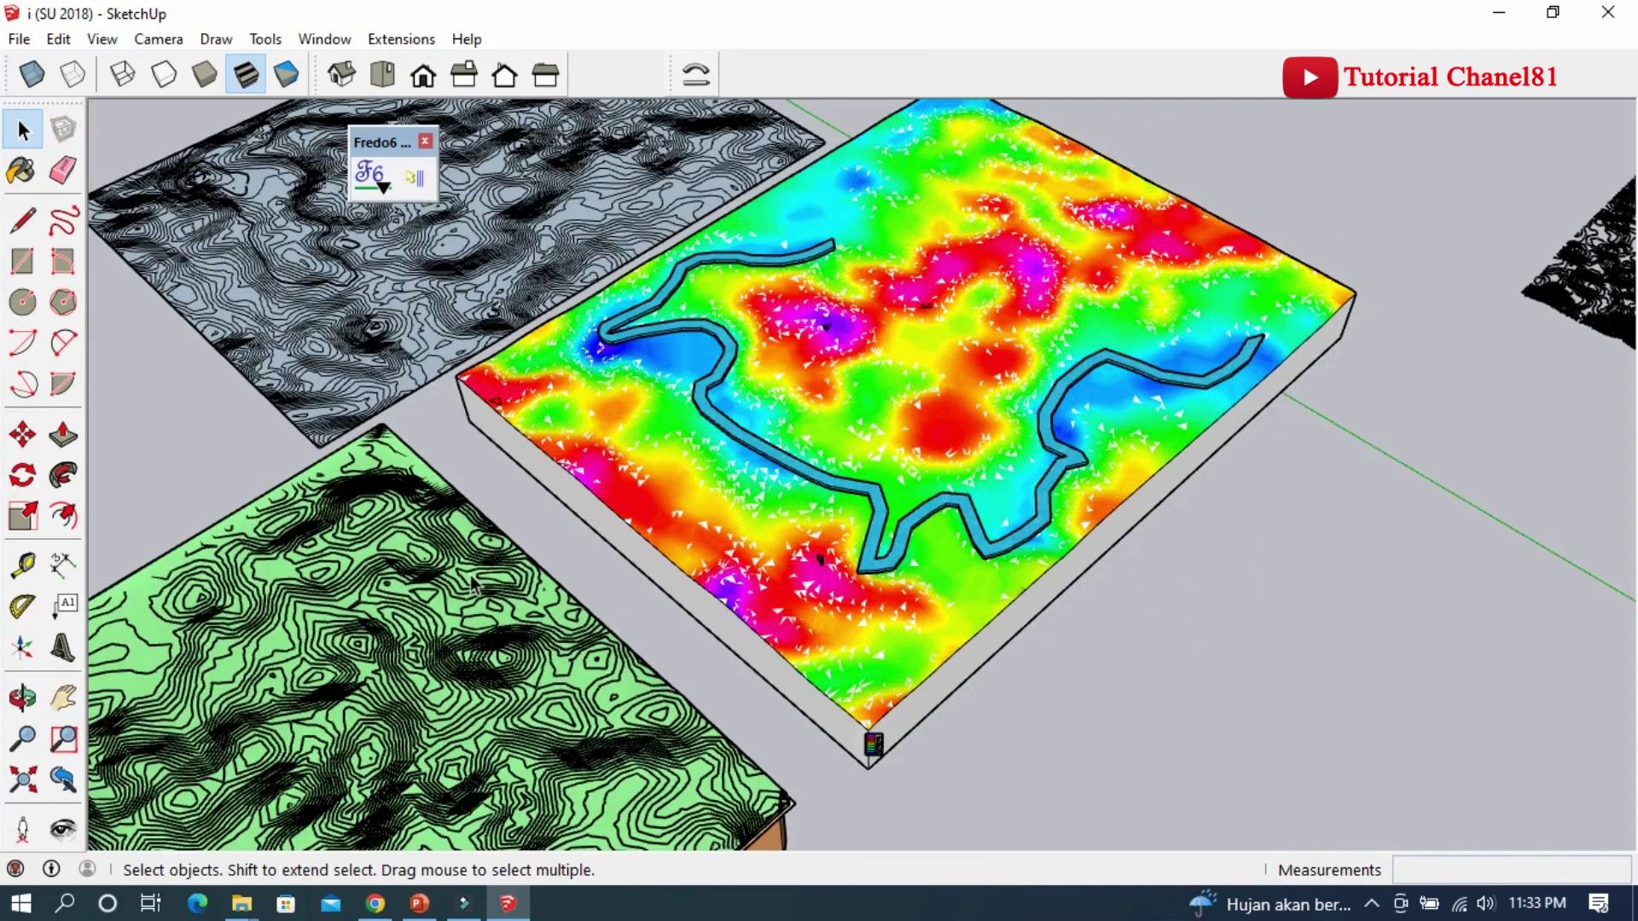
scroll(566, 489, "down", 3)
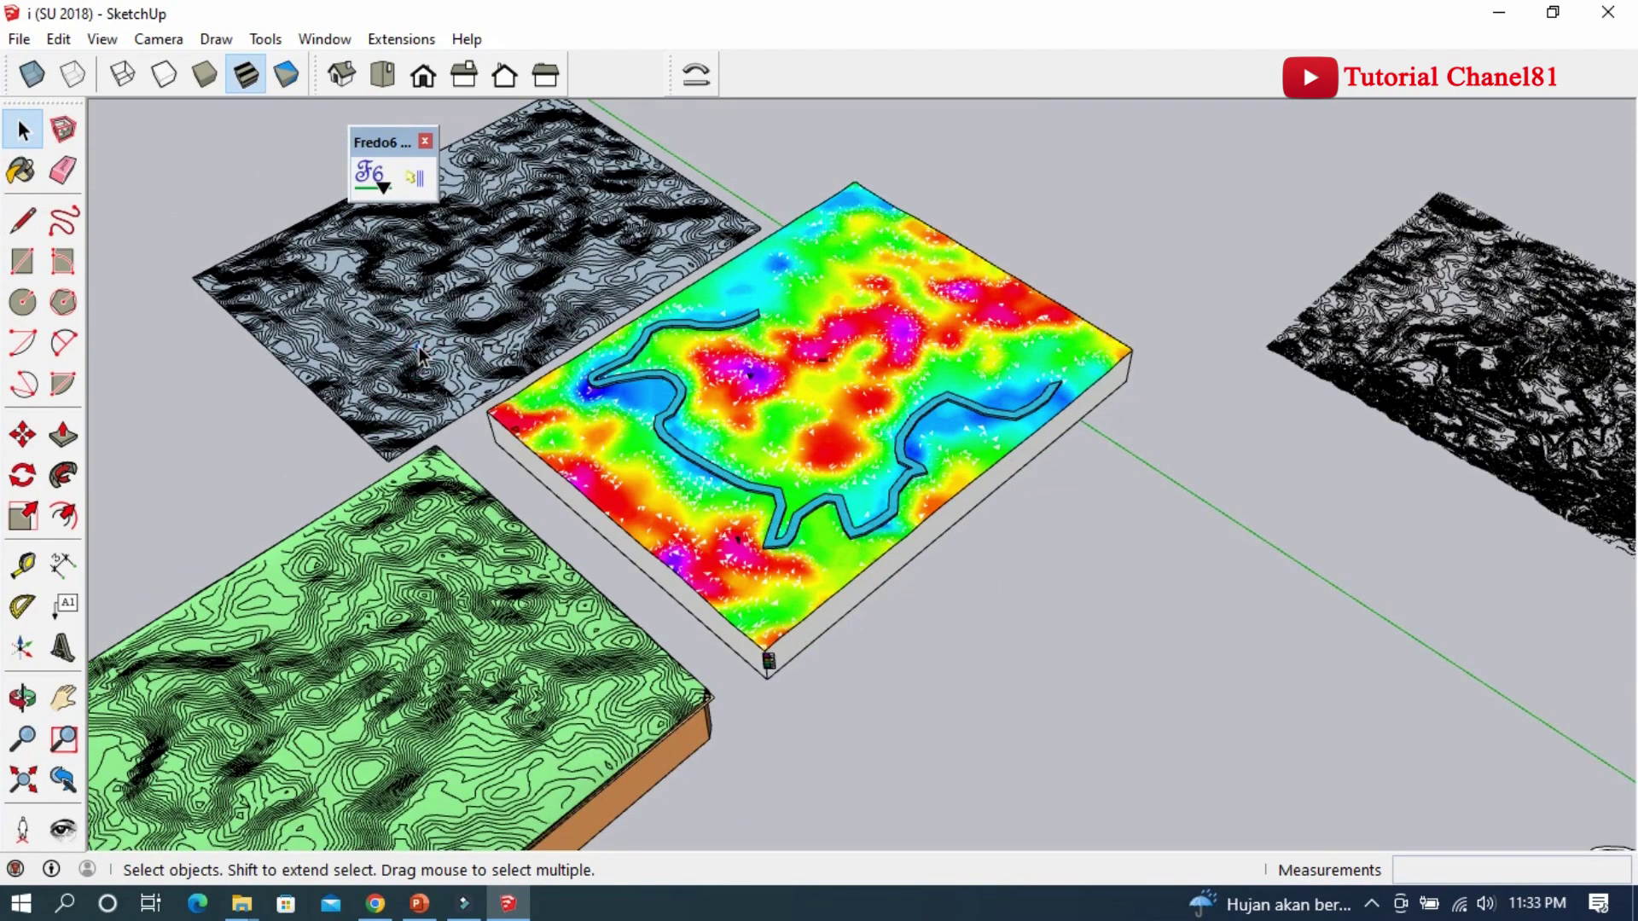
scroll(433, 348, "up", 3)
scroll(433, 347, "up", 2)
scroll(432, 348, "down", 2)
scroll(460, 352, "up", 3)
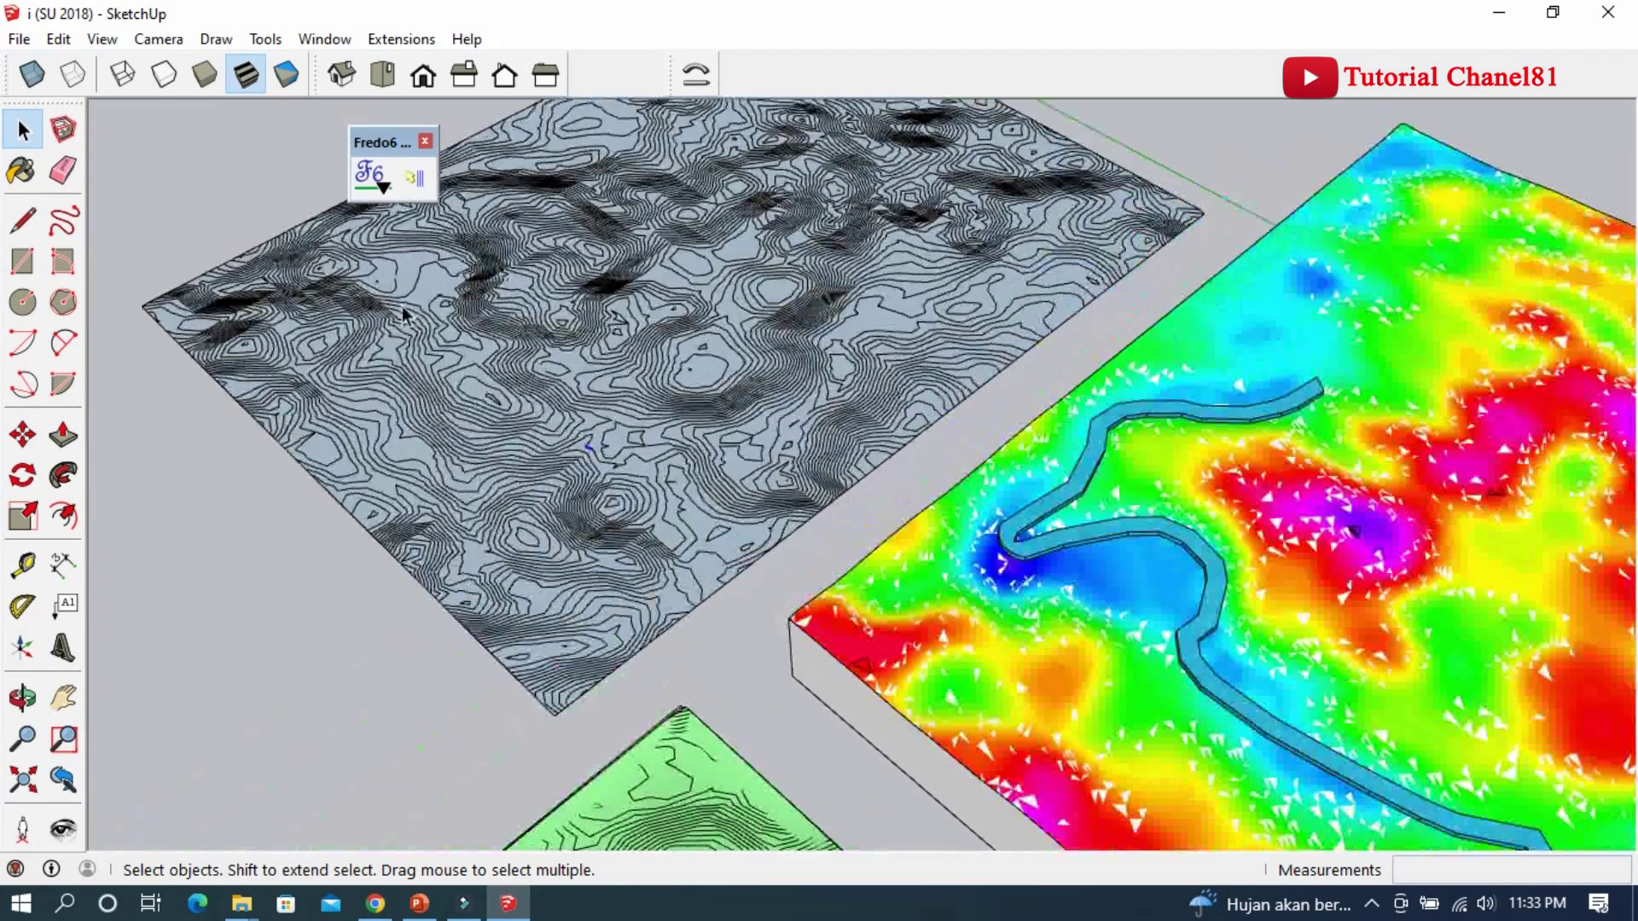
scroll(495, 355, "up", 2)
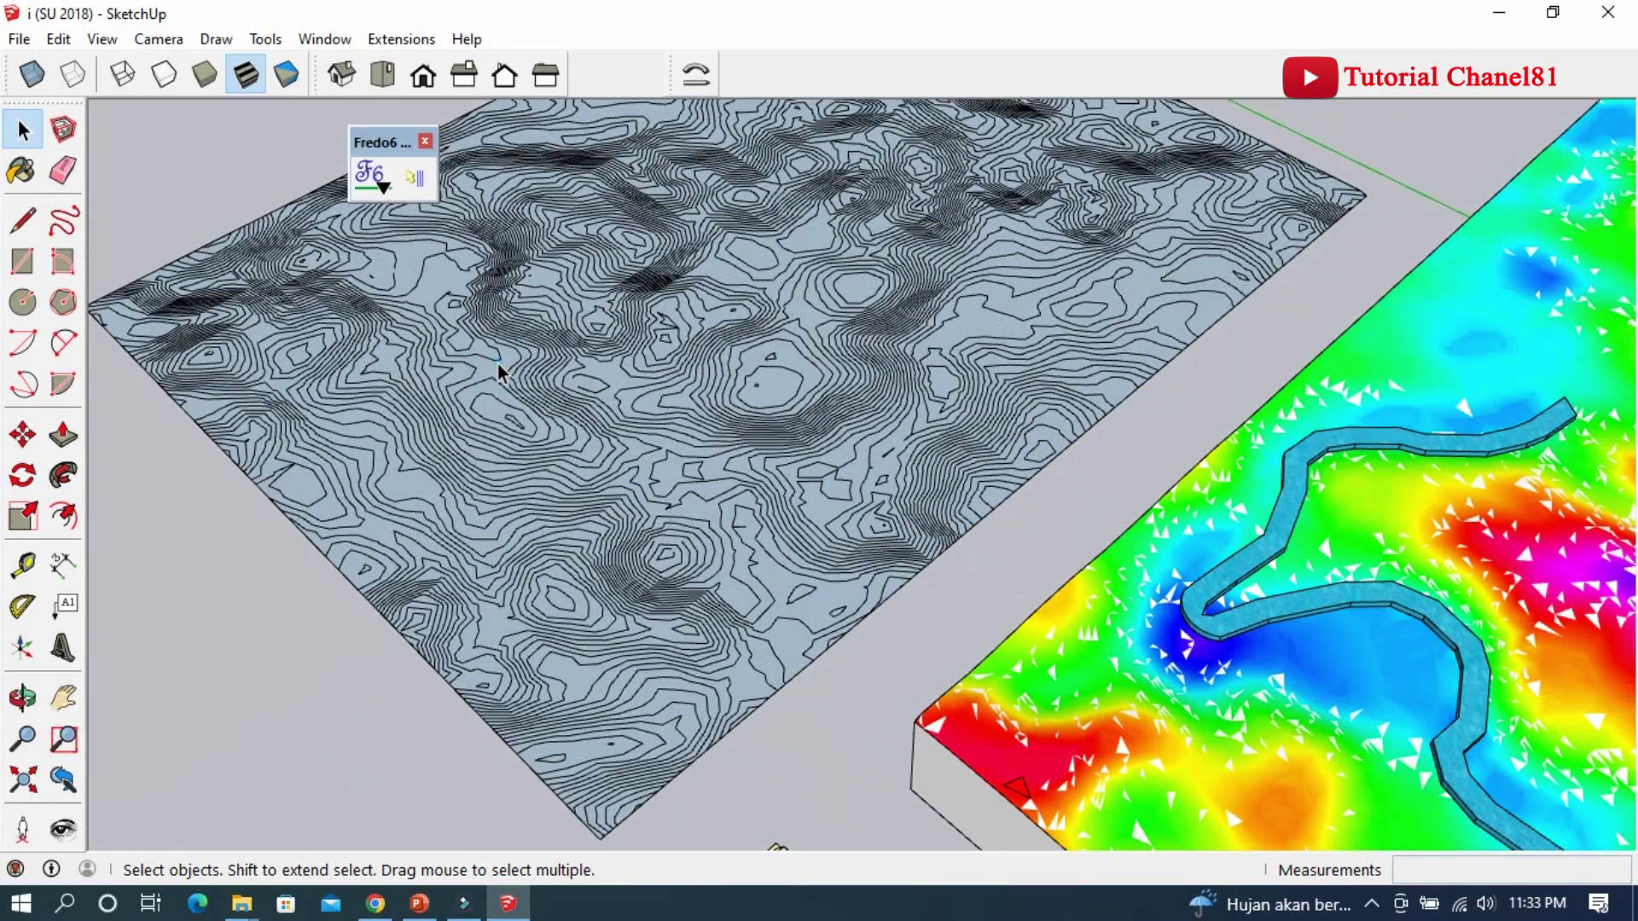
left_click(498, 369)
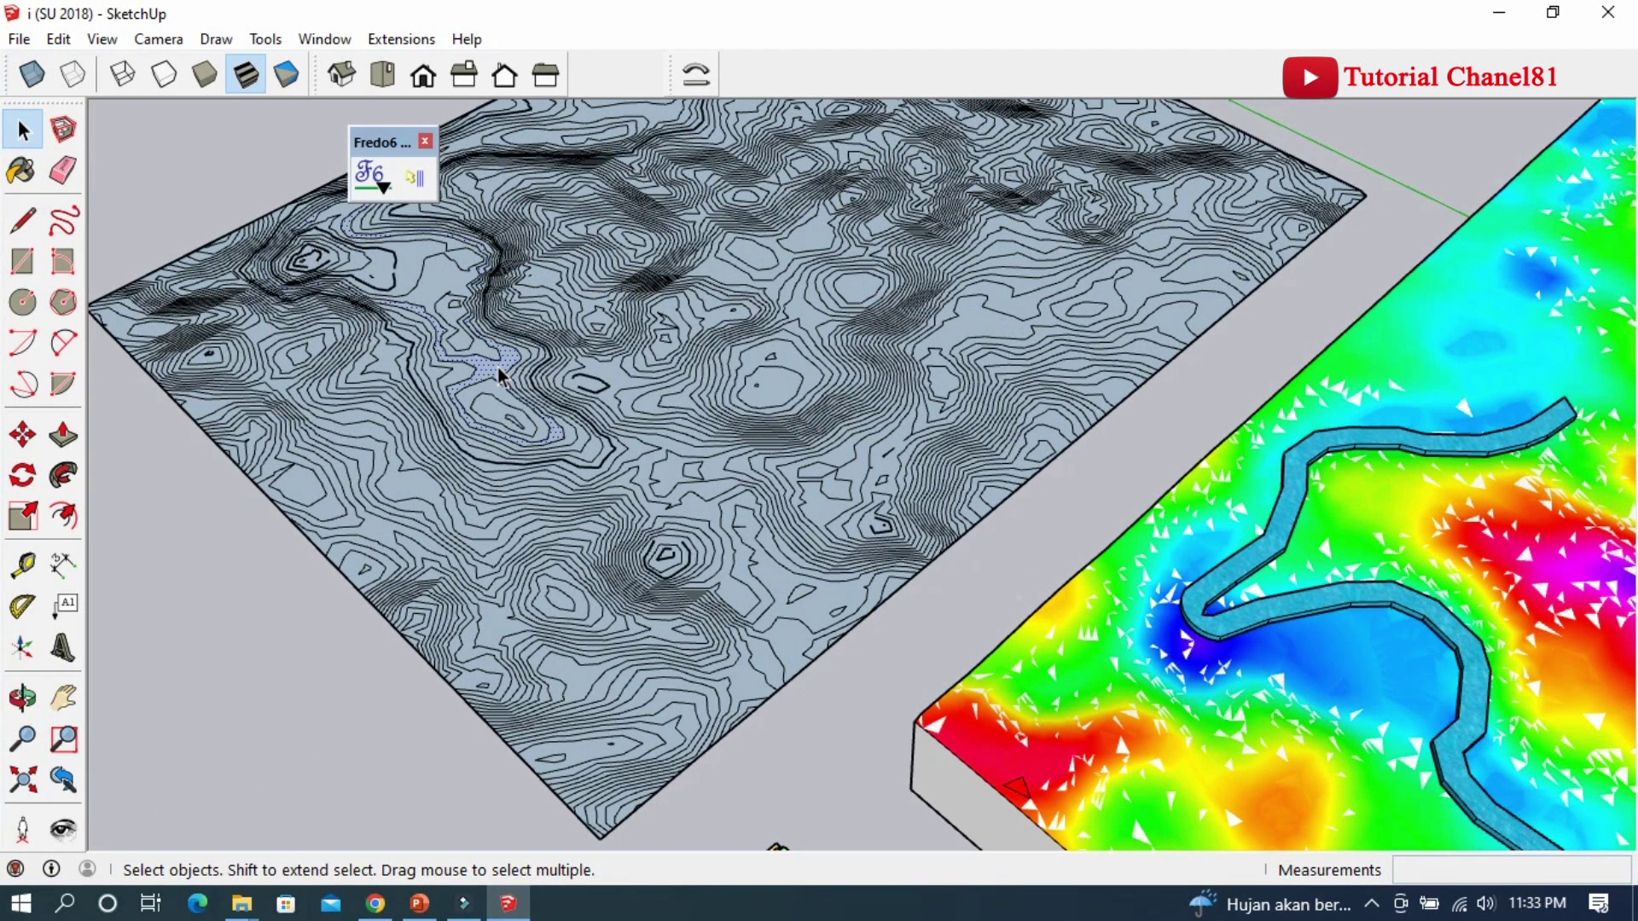
scroll(498, 367, "down", 1)
scroll(499, 372, "down", 1)
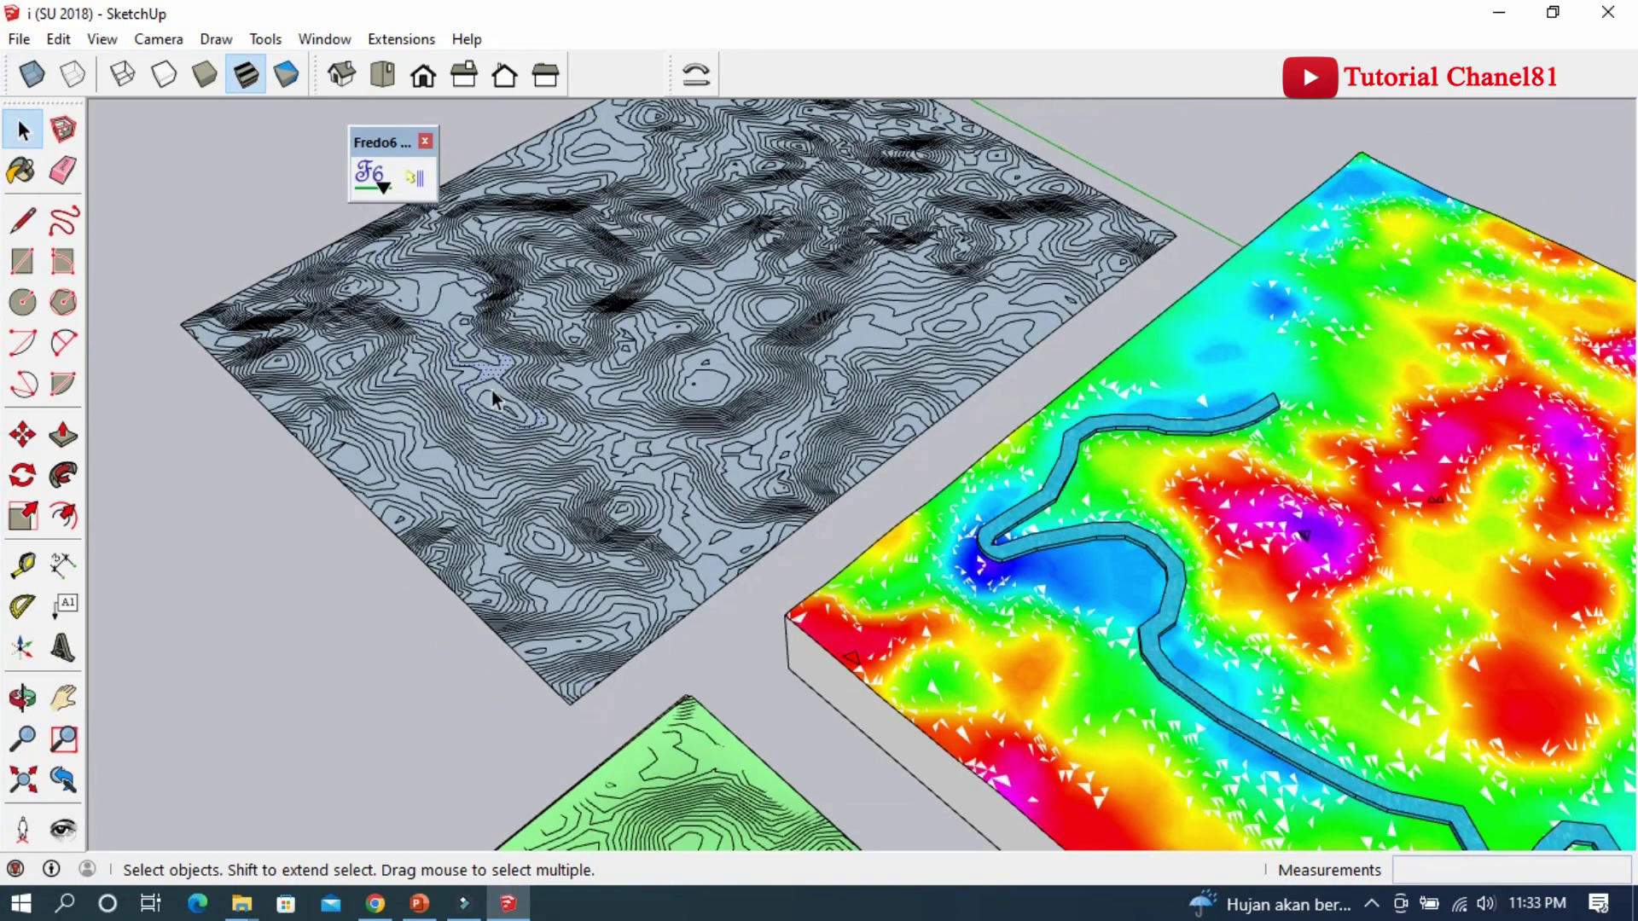
scroll(471, 400, "down", 1)
mouse_move(452, 315)
middle_mouse_down()
mouse_move(337, 414)
mouse_move(611, 412)
middle_mouse_up()
scroll(611, 412, "down", 2)
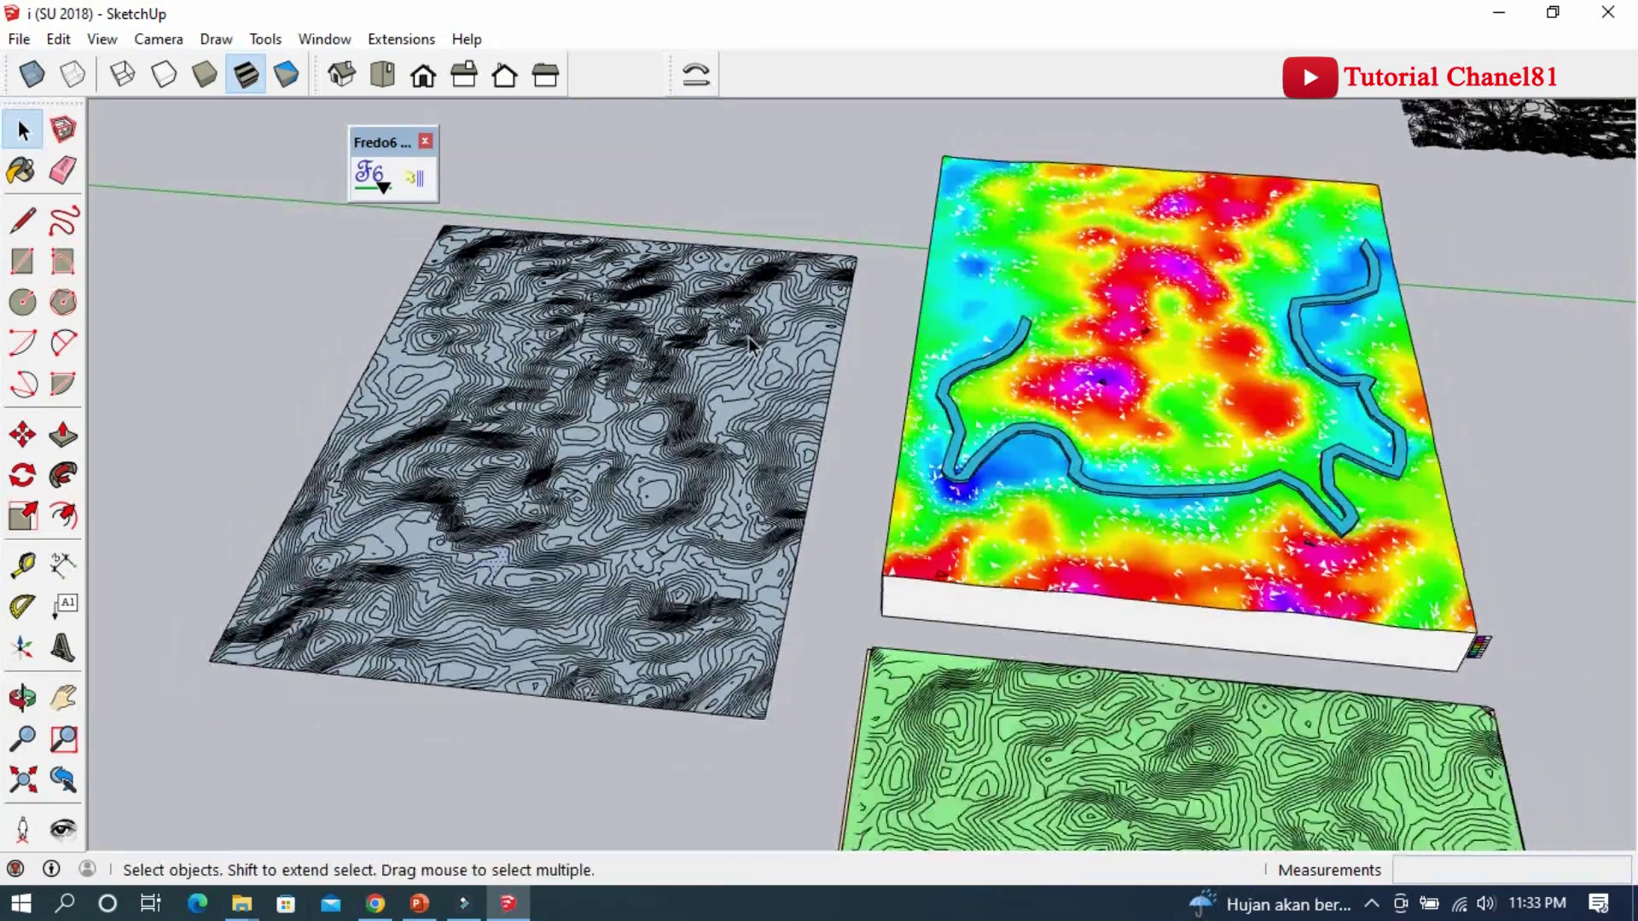
scroll(1435, 257, "down", 1)
scroll(1450, 170, "up", 2)
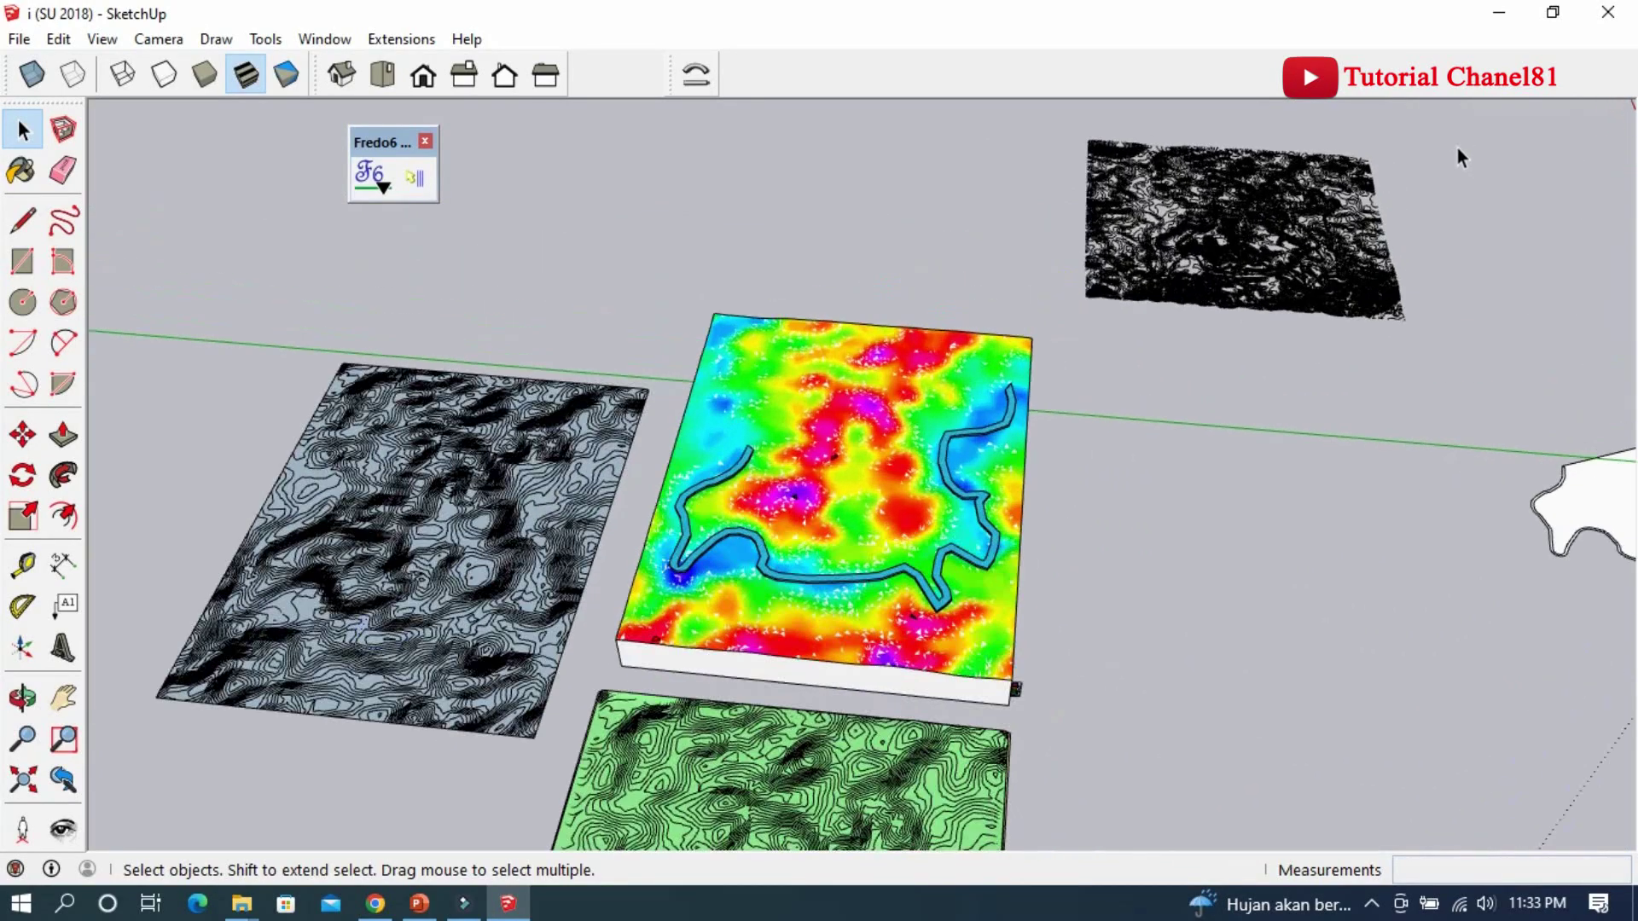
scroll(1457, 147, "up", 2)
scroll(1322, 162, "up", 2)
scroll(1292, 166, "up", 1)
mouse_move(1194, 242)
middle_mouse_down()
mouse_move(1188, 366)
mouse_move(789, 401)
middle_mouse_up()
scroll(755, 344, "down", 1)
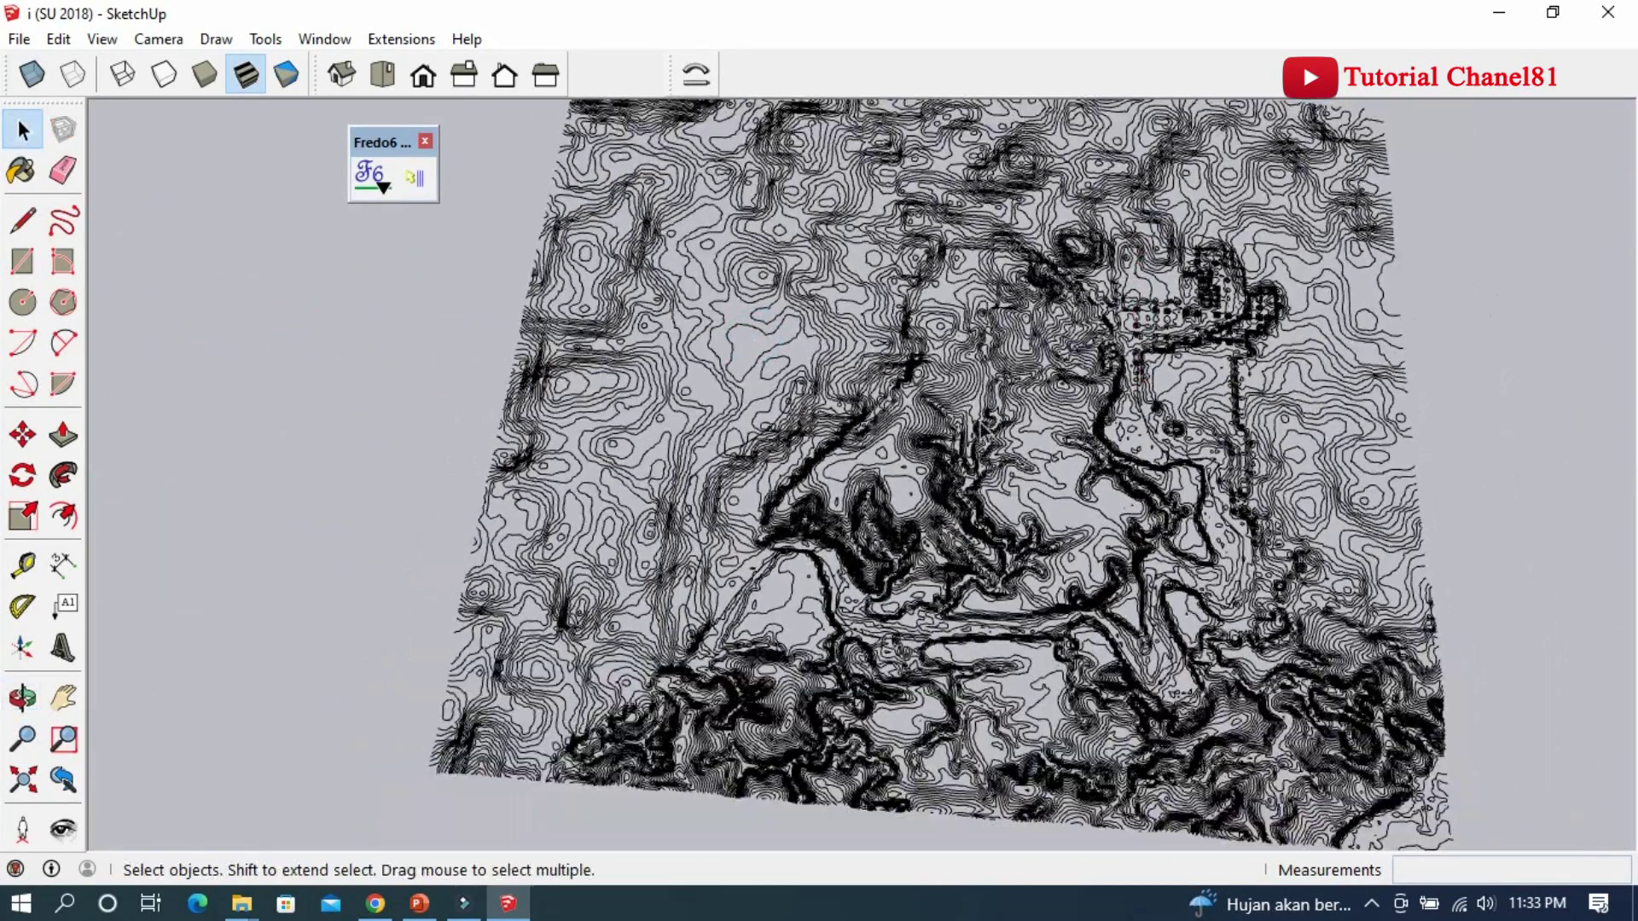
scroll(972, 567, "down", 2)
mouse_move(969, 552)
middle_mouse_down()
mouse_move(890, 492)
mouse_move(981, 506)
middle_mouse_up()
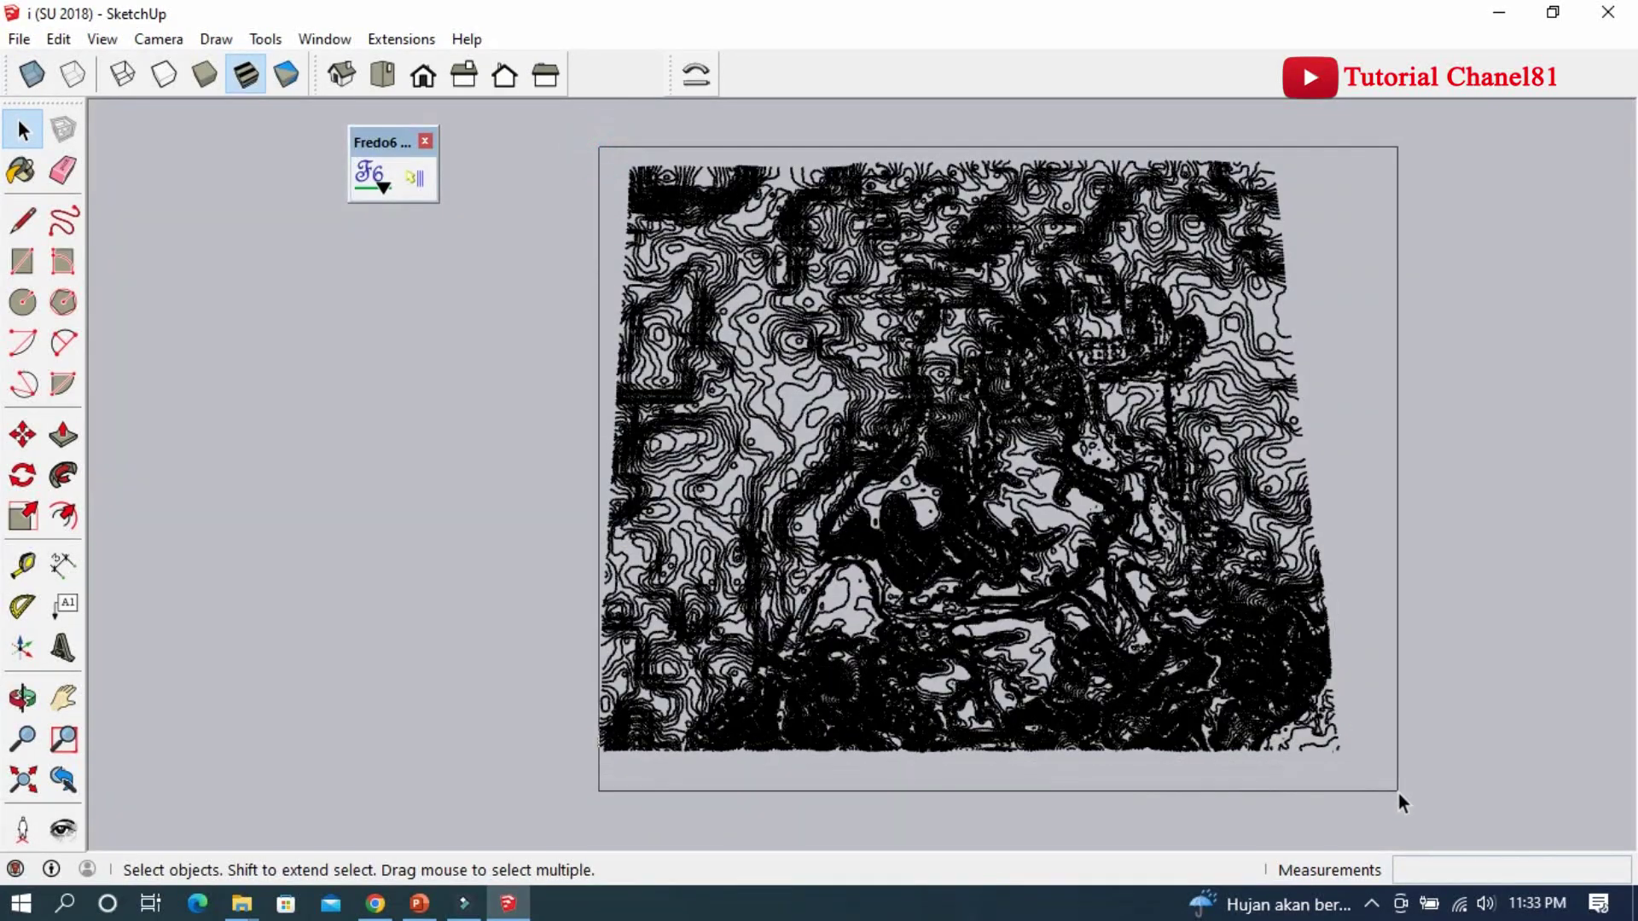
left_click_drag(597, 147, 1398, 794)
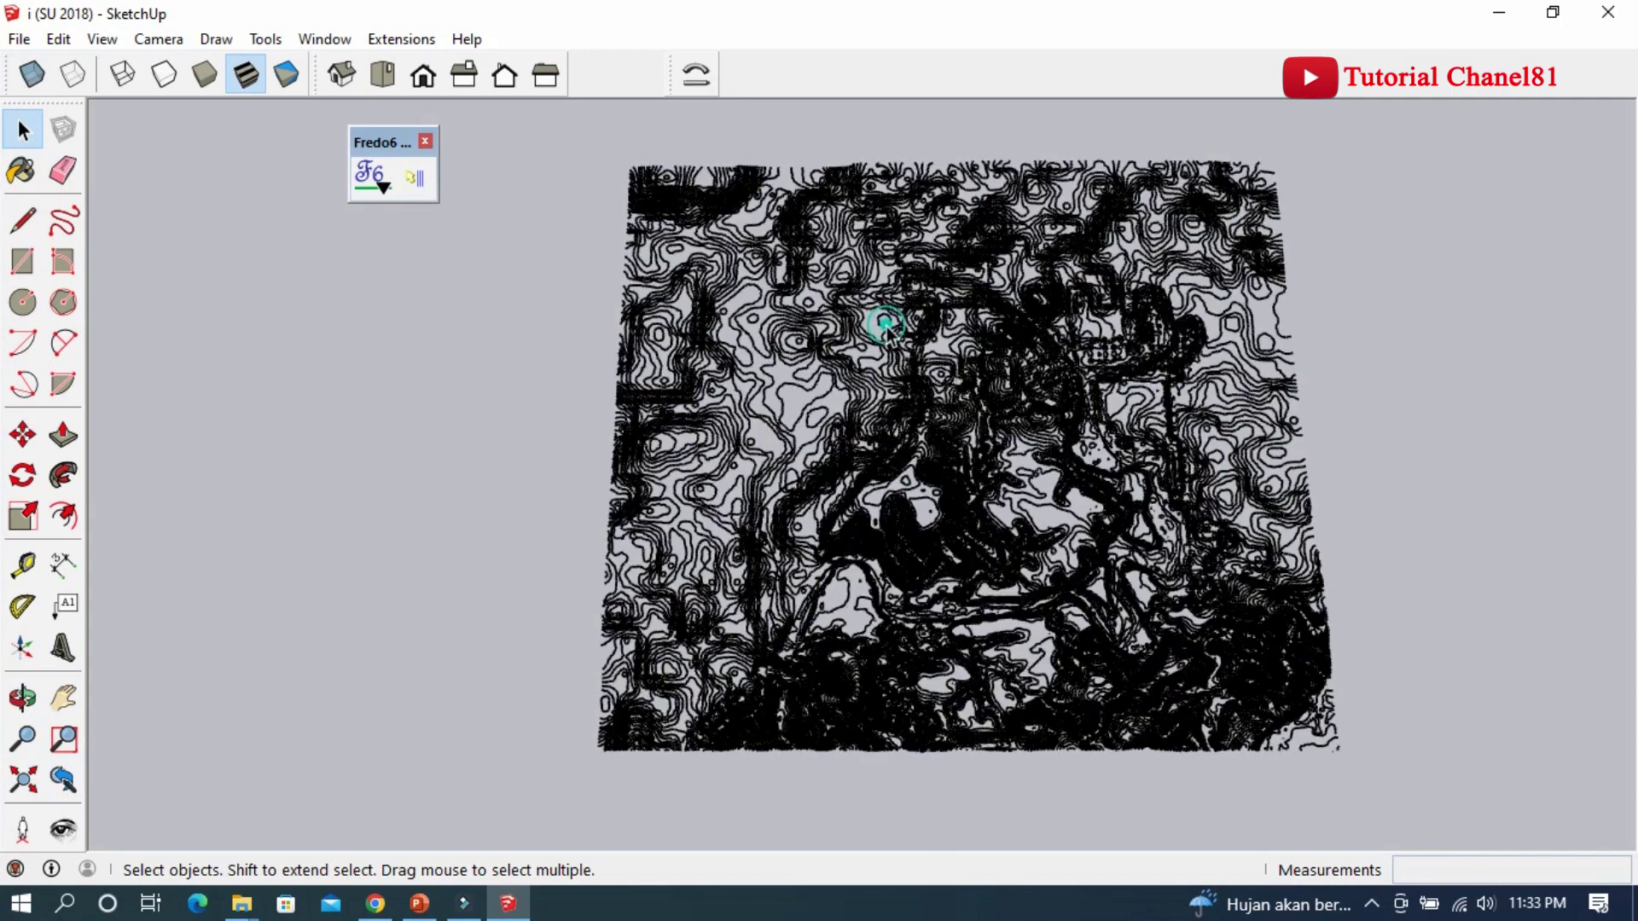
left_click(622, 310)
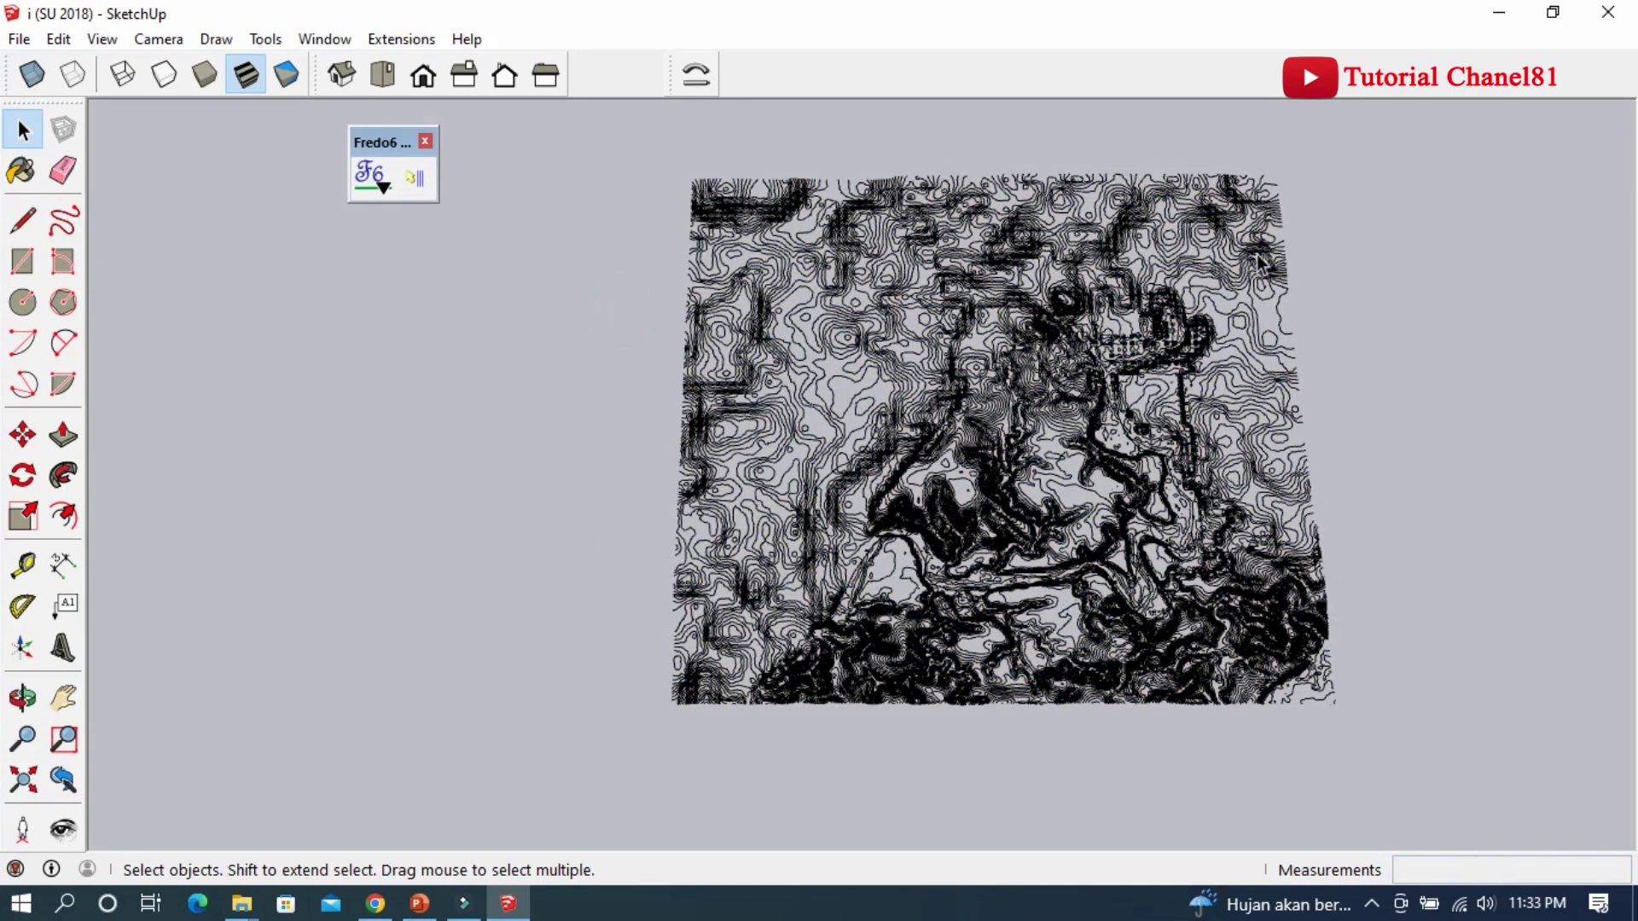
scroll(1261, 215, "down", 3)
scroll(1254, 217, "down", 2)
scroll(1173, 235, "down", 2)
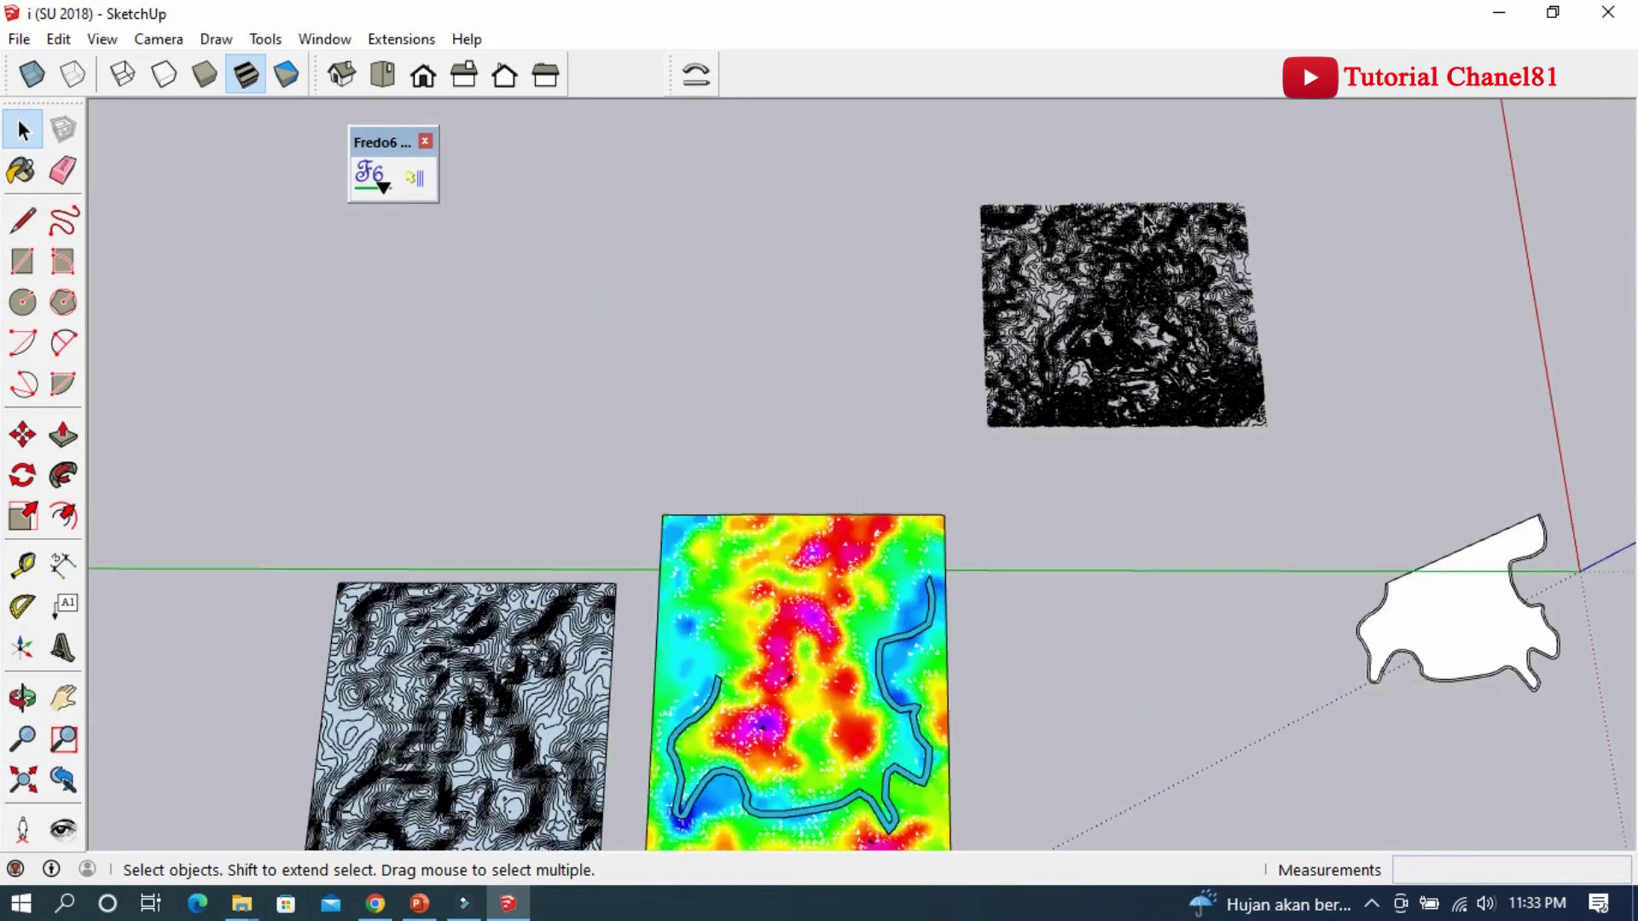
scroll(882, 225, "down", 1)
scroll(703, 596, "up", 2)
scroll(628, 329, "down", 1)
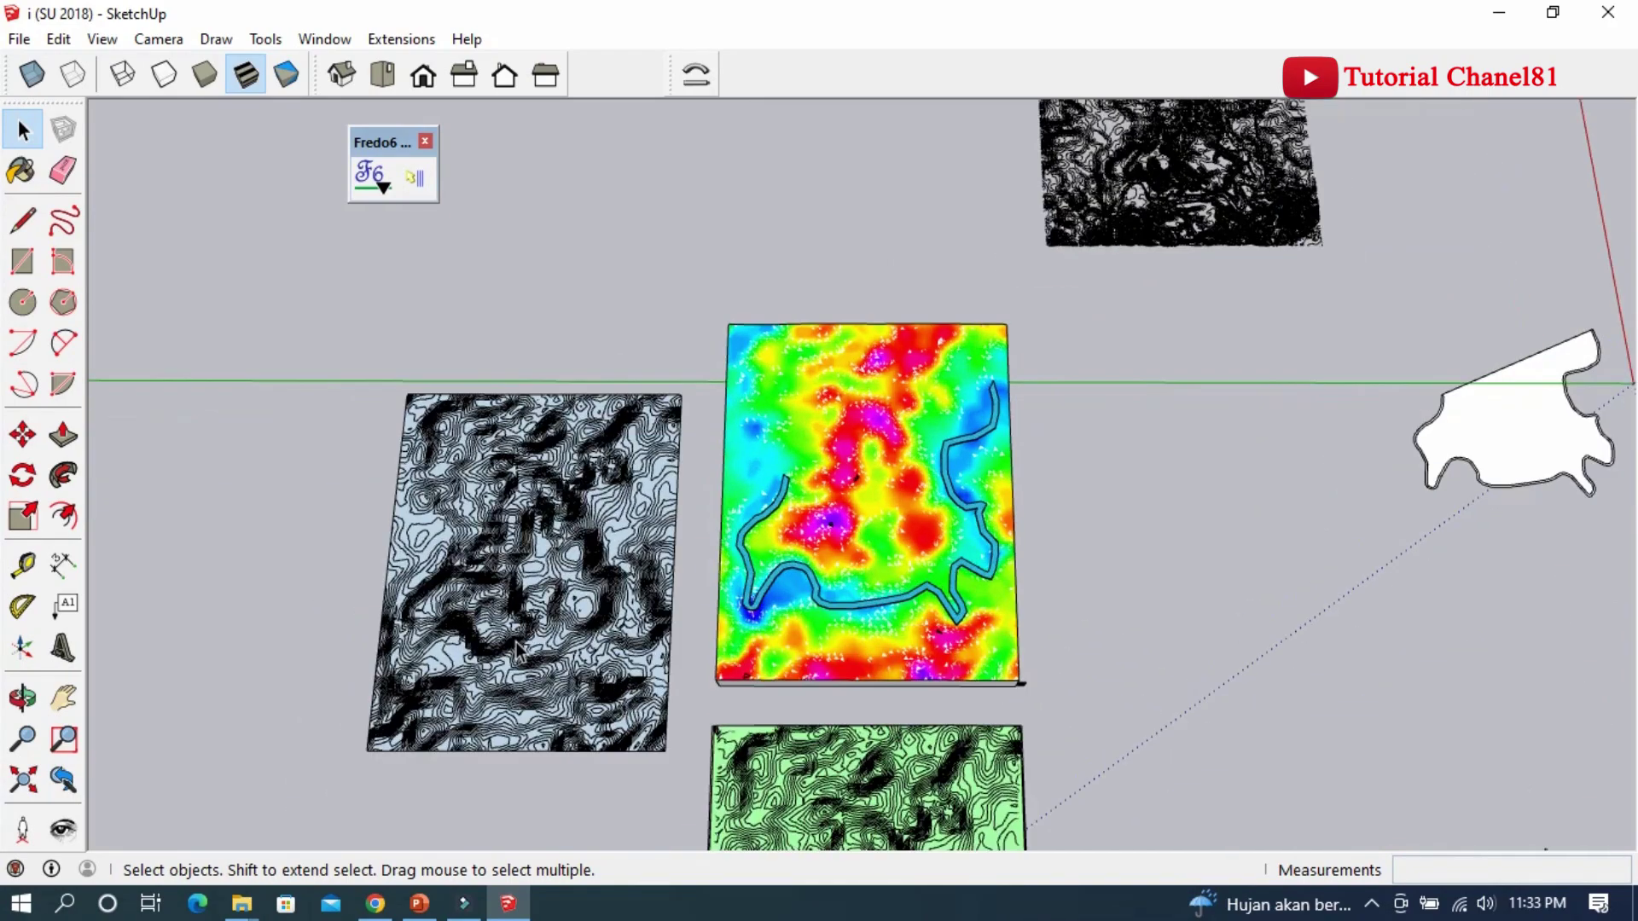
scroll(602, 529, "up", 4)
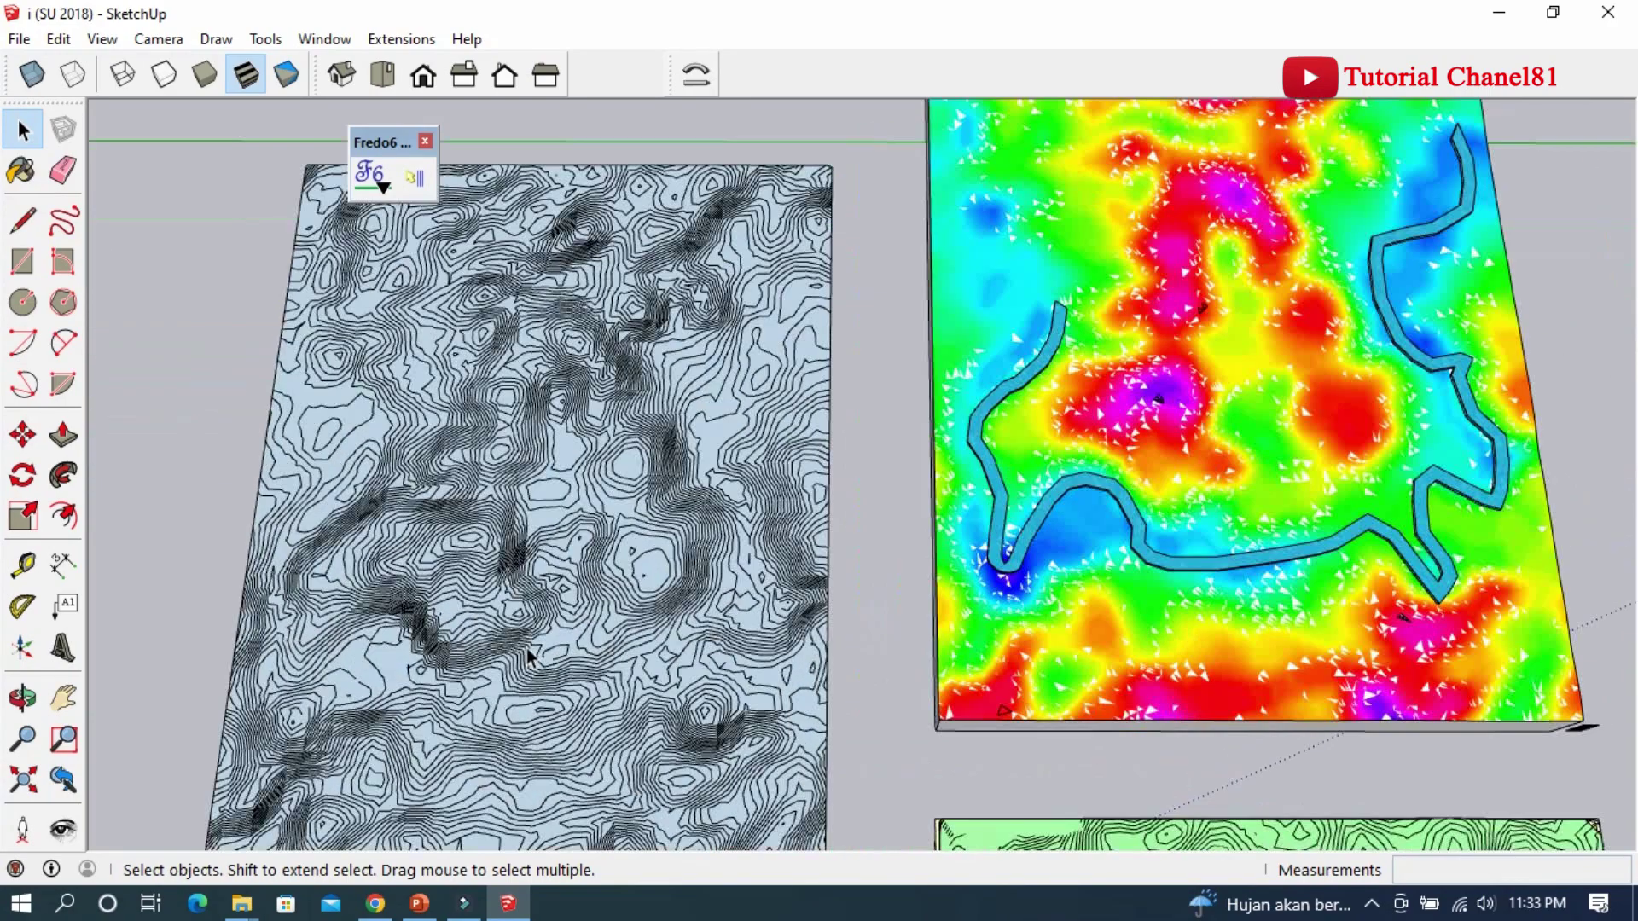
left_click(552, 490)
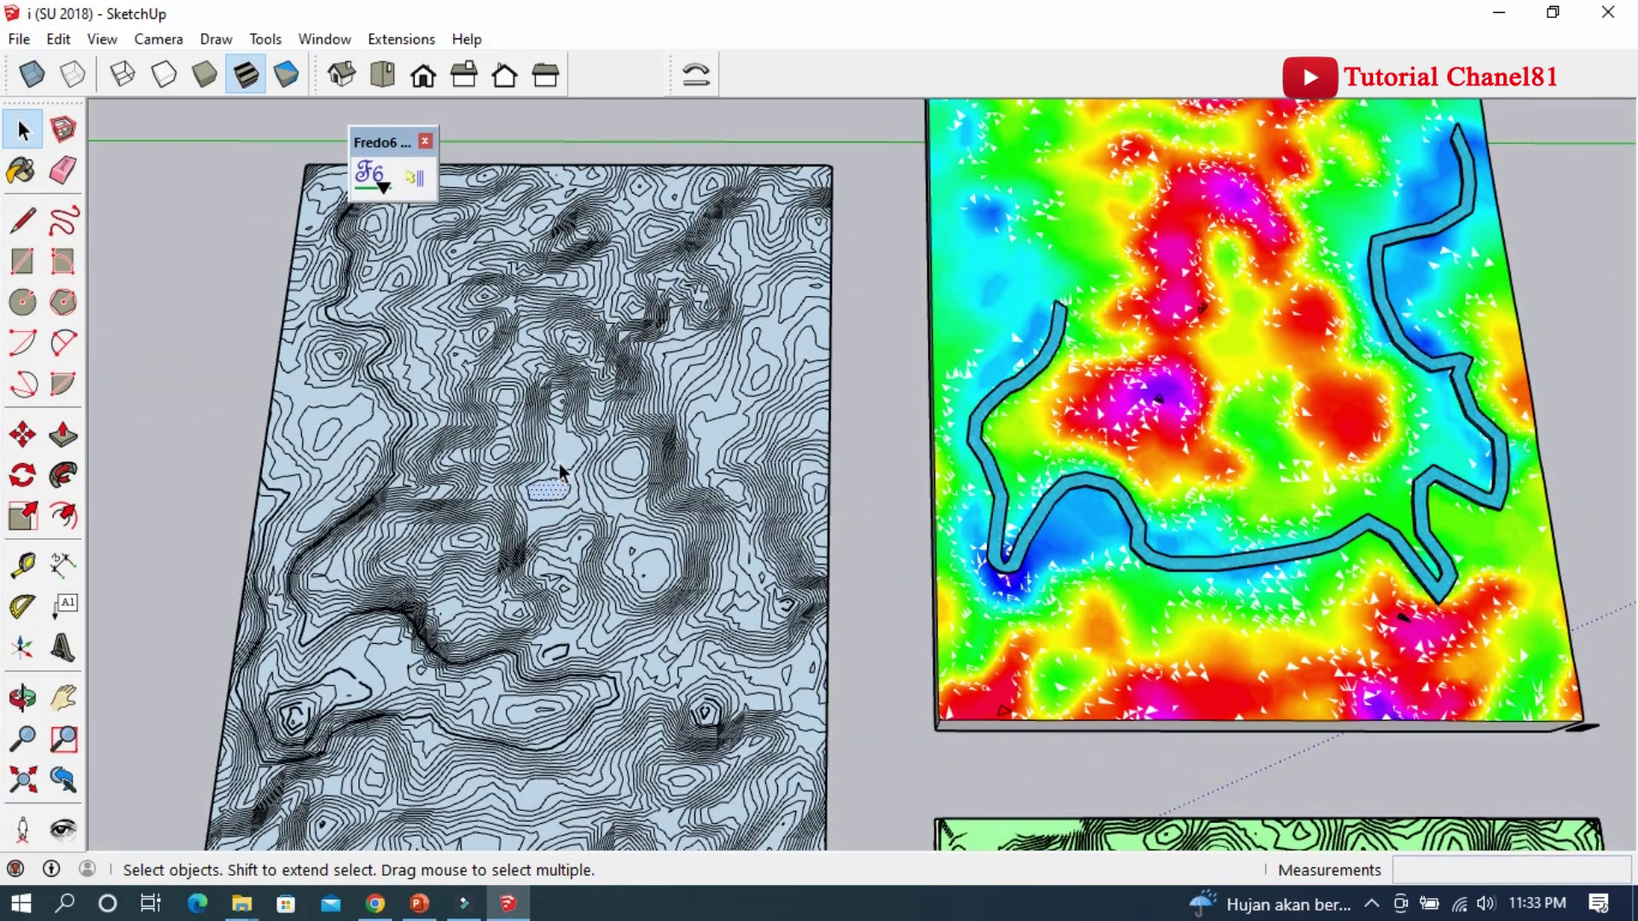
scroll(585, 390, "down", 1)
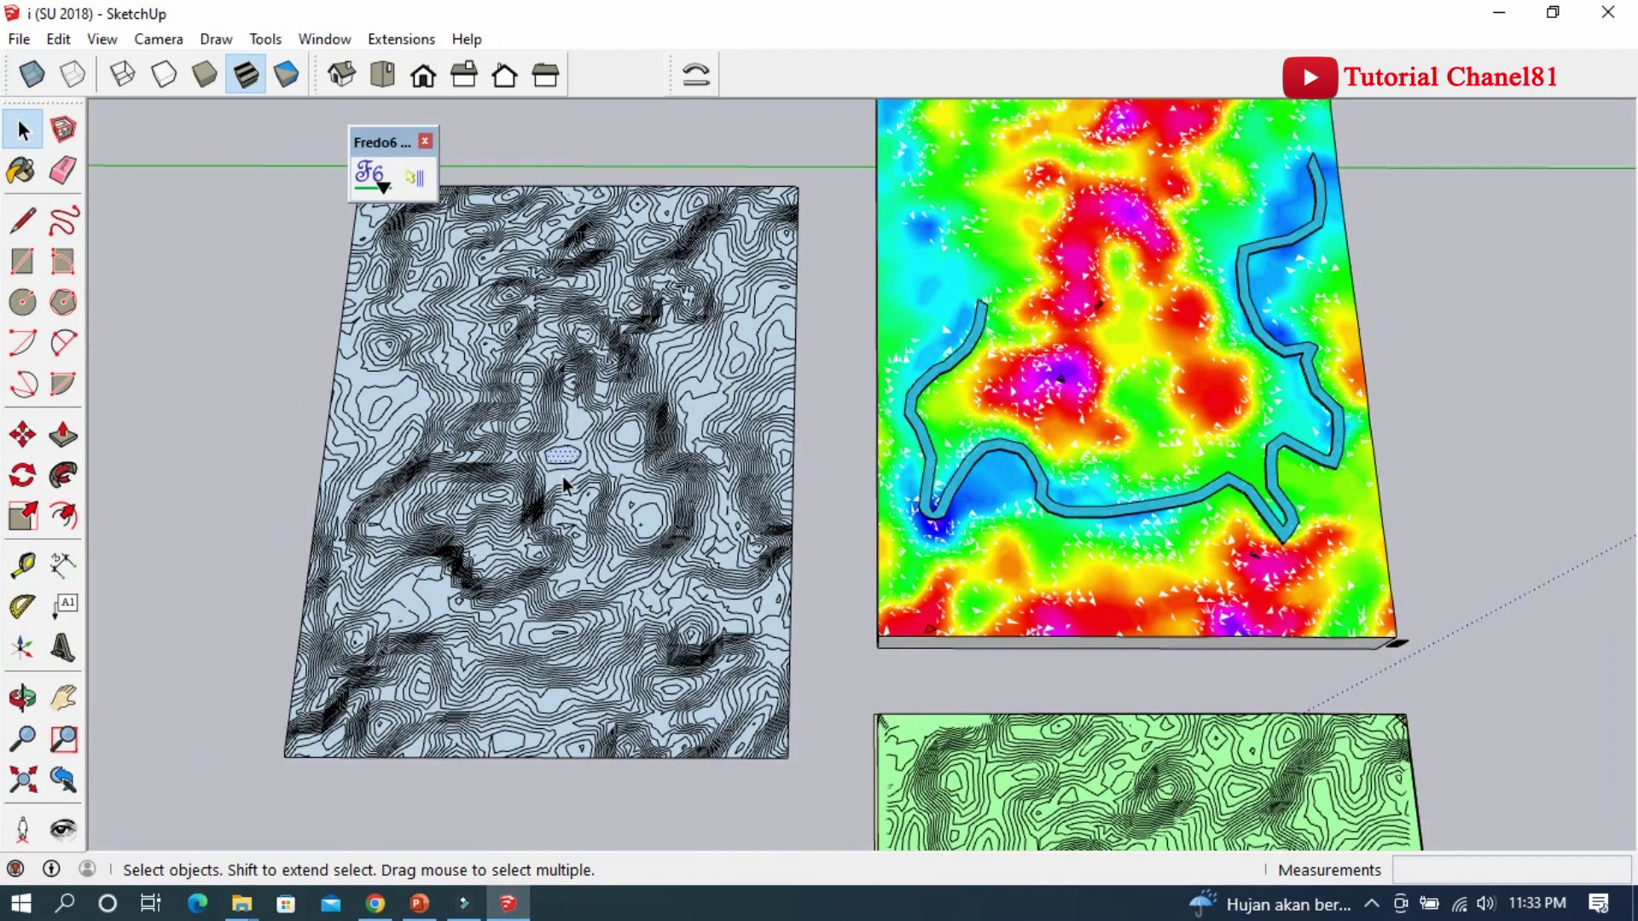
scroll(564, 465, "up", 1)
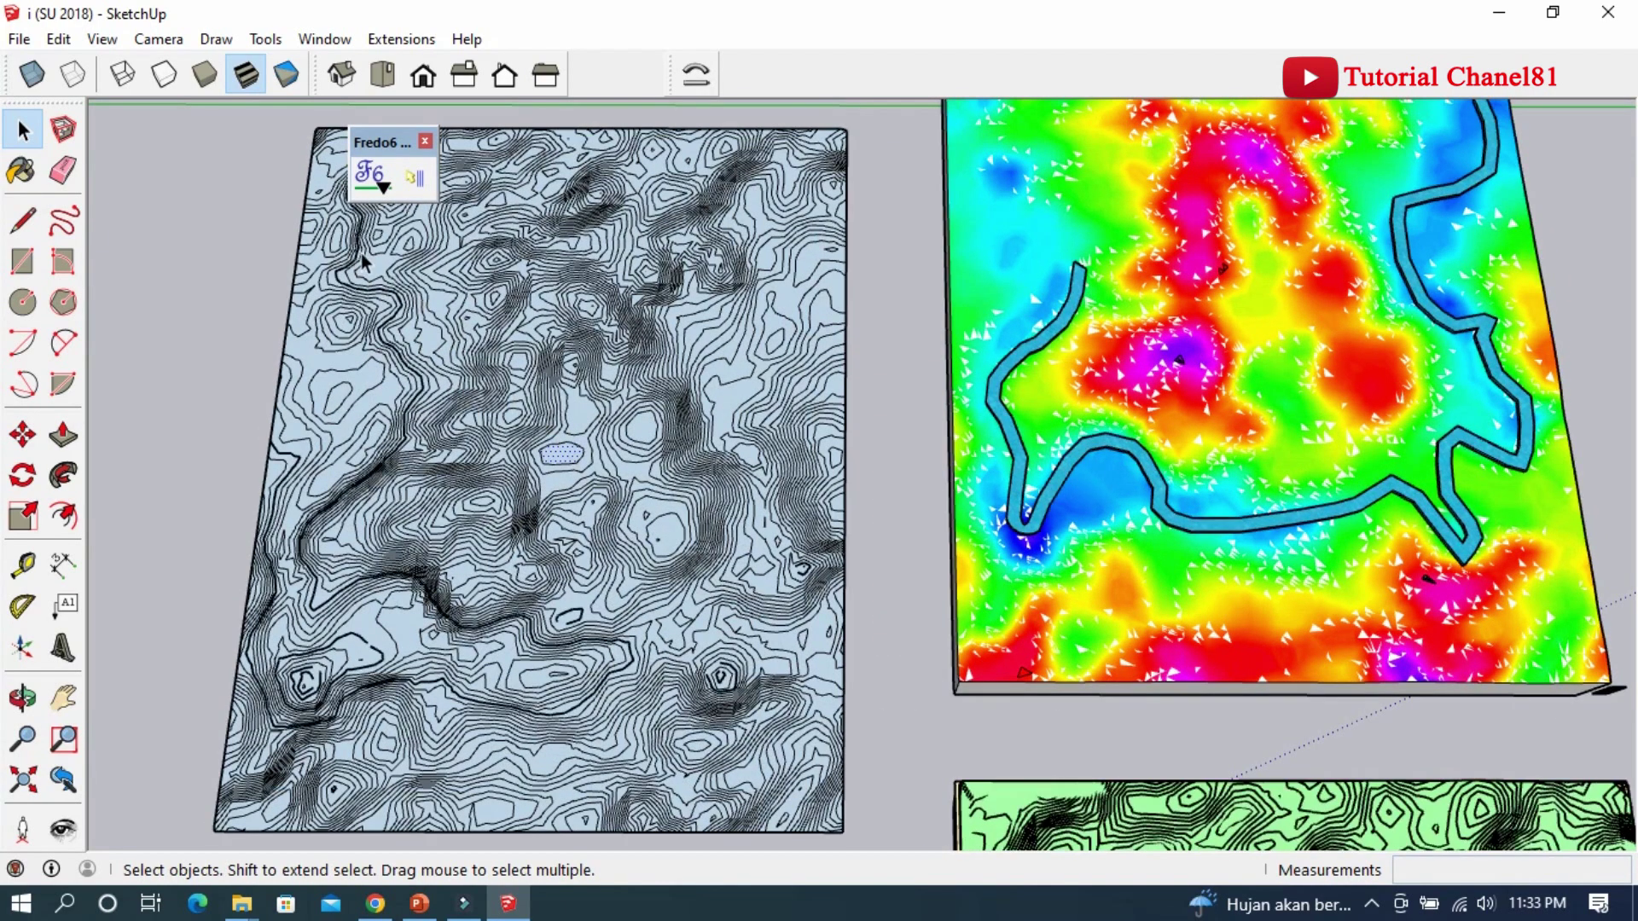
scroll(490, 305, "down", 1)
scroll(461, 320, "down", 1)
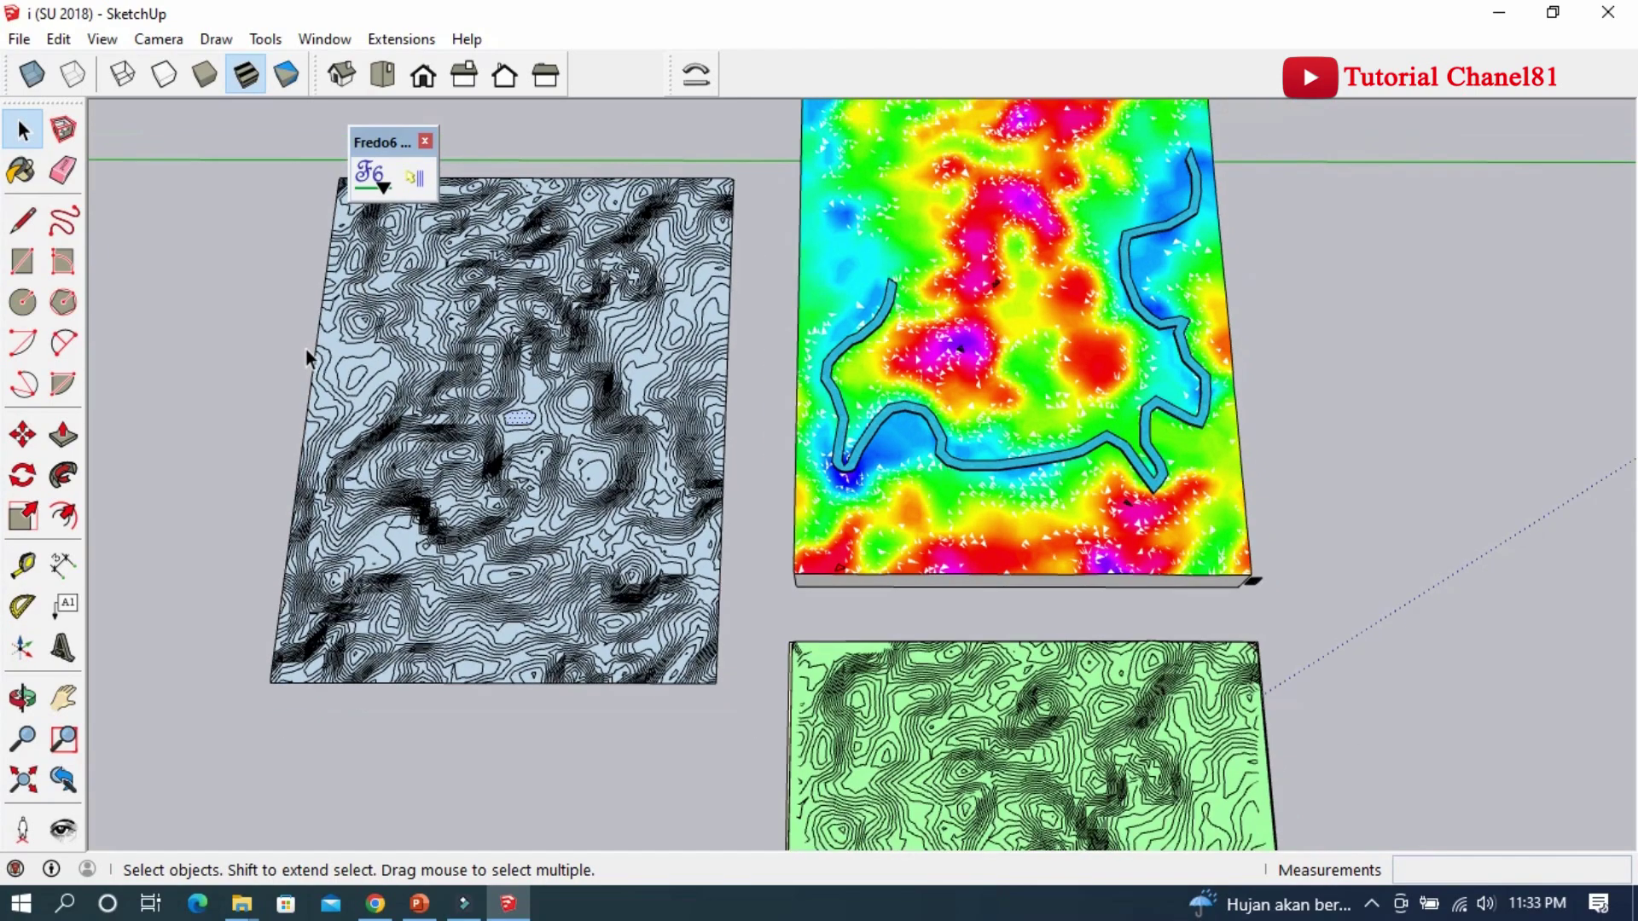
middle_click_drag(307, 354, 648, 328)
scroll(648, 327, "up", 1)
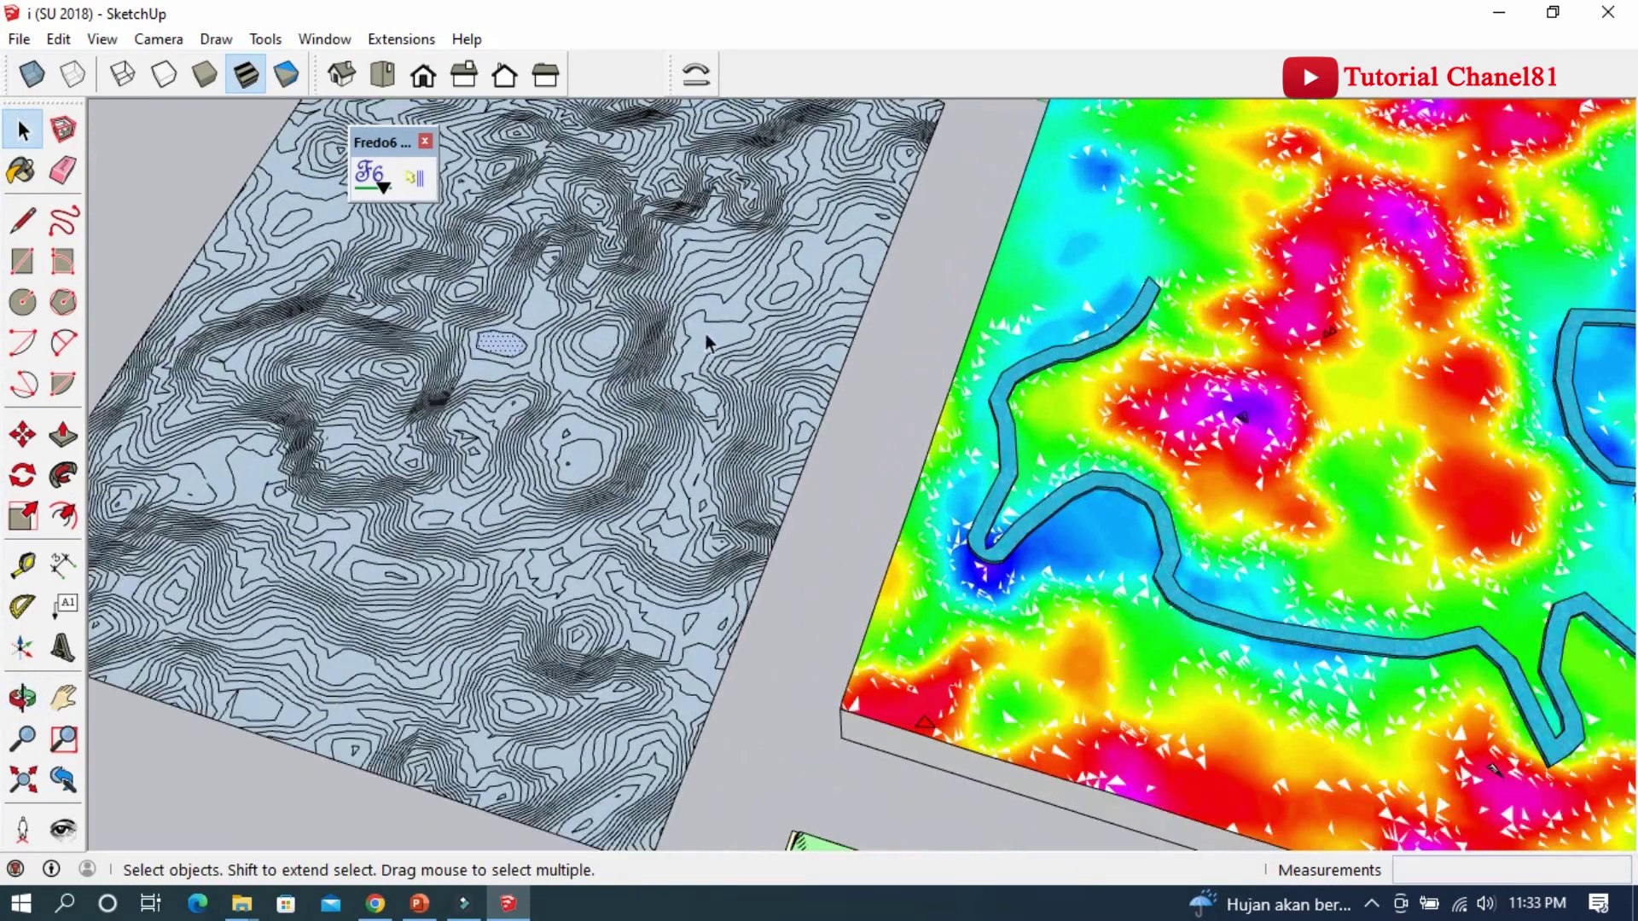
scroll(655, 373, "up", 1)
scroll(655, 373, "down", 1)
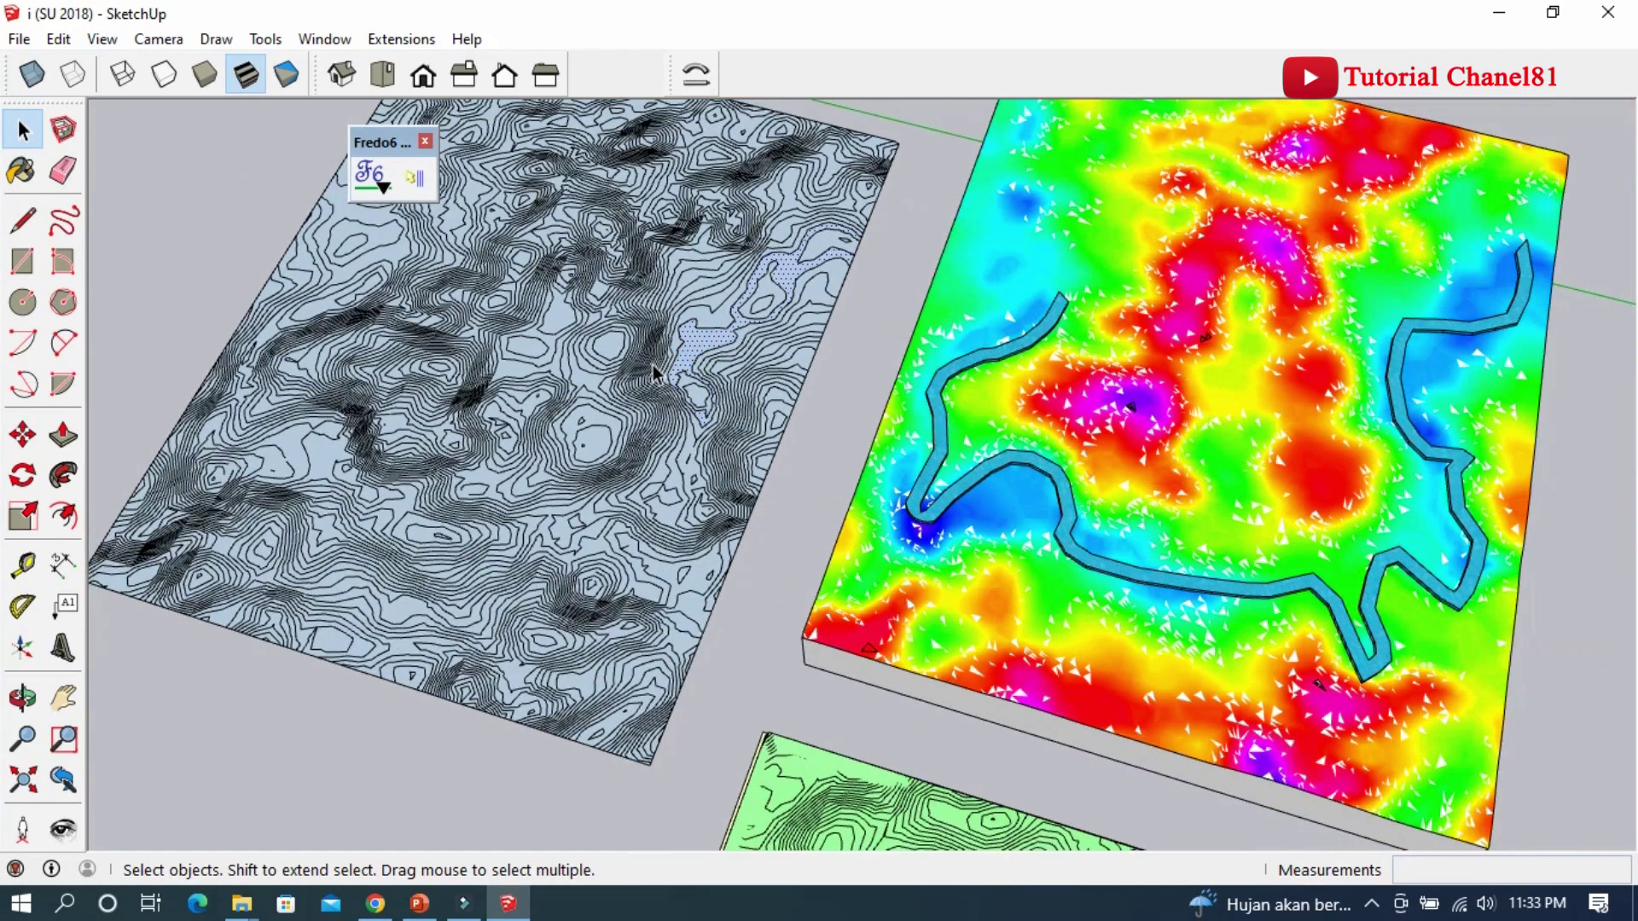
scroll(659, 373, "down", 1)
middle_click_drag(695, 380, 701, 309)
scroll(701, 309, "down", 1)
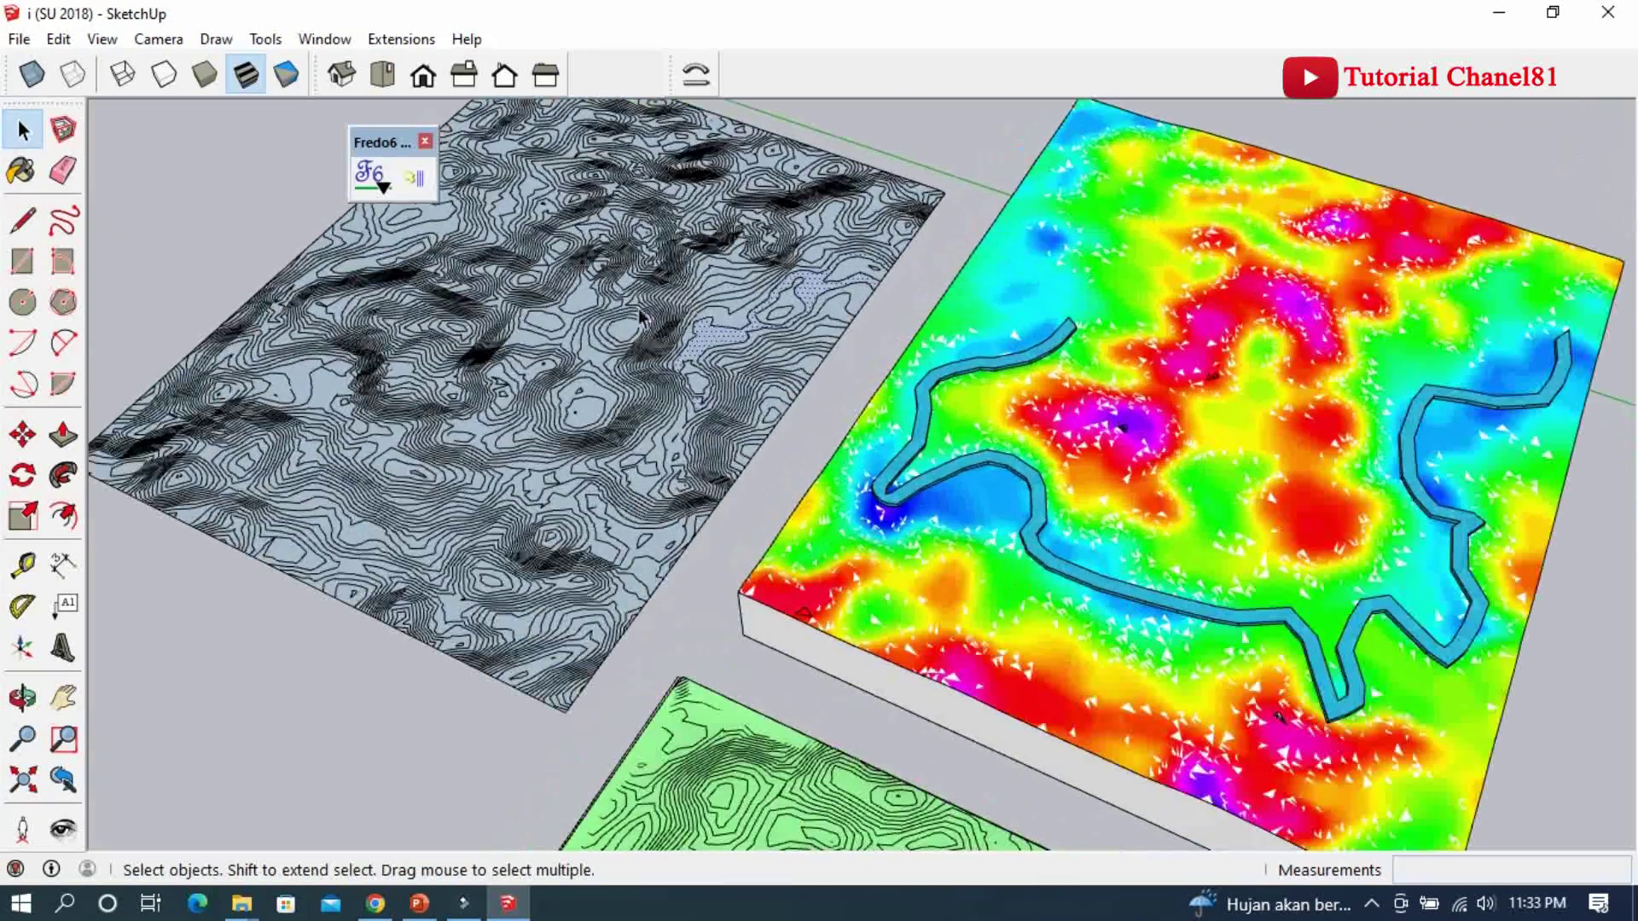
scroll(643, 320, "down", 2)
scroll(812, 318, "down", 1)
scroll(812, 318, "down", 1)
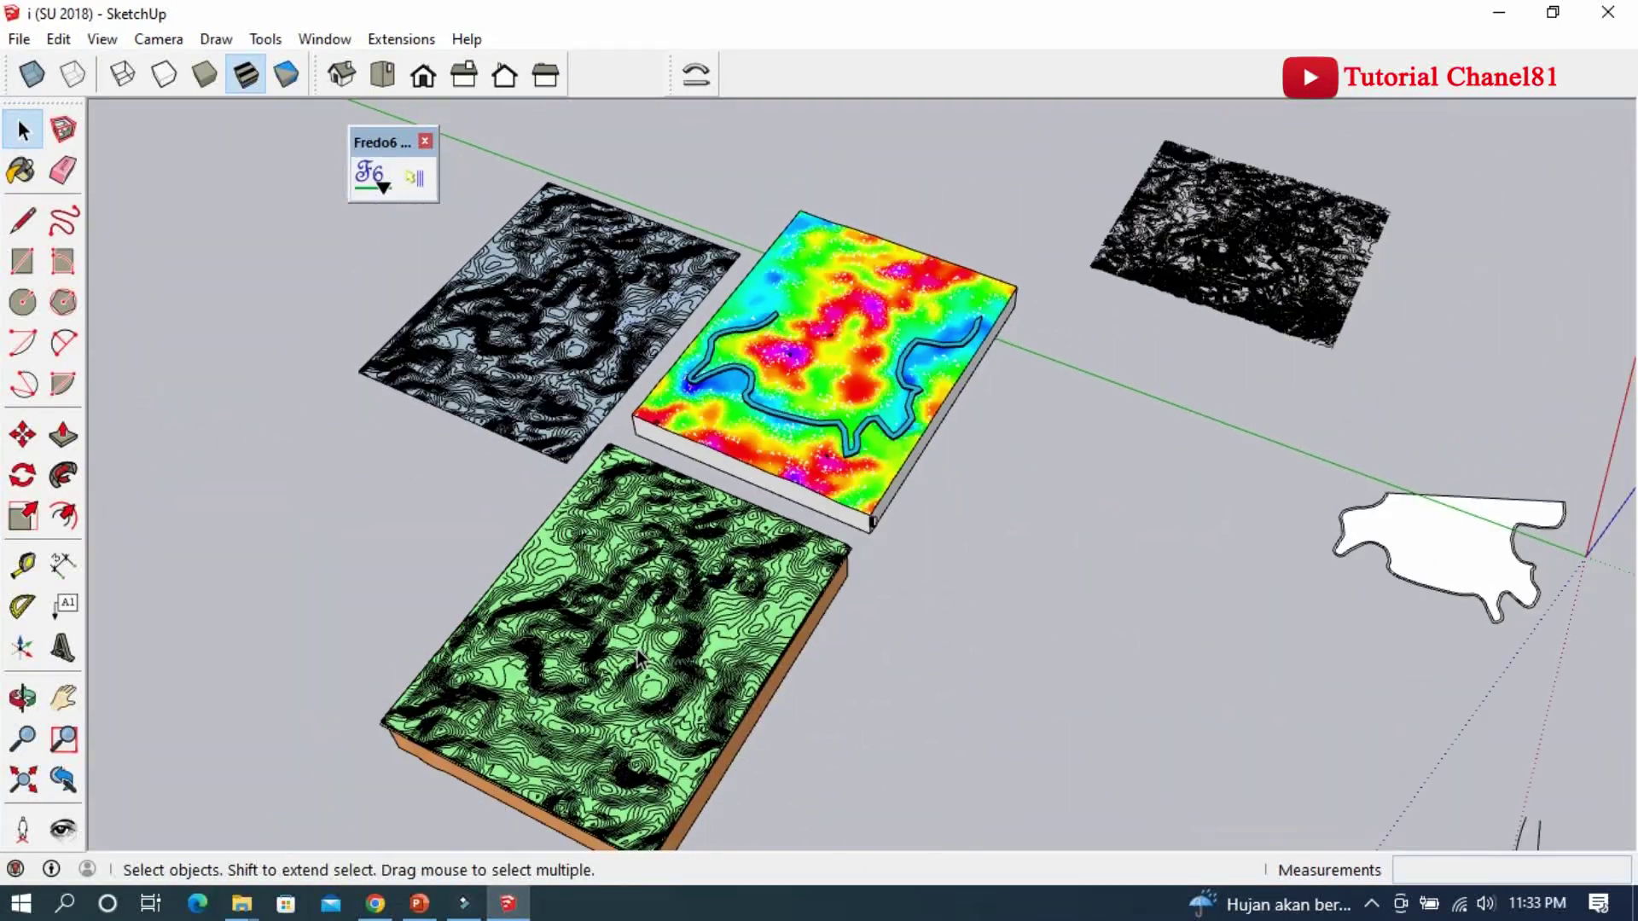
scroll(643, 660, "down", 1)
scroll(643, 614, "up", 3)
scroll(642, 582, "up", 1)
mouse_move(641, 583)
middle_mouse_down()
mouse_move(631, 474)
mouse_move(645, 473)
middle_mouse_up()
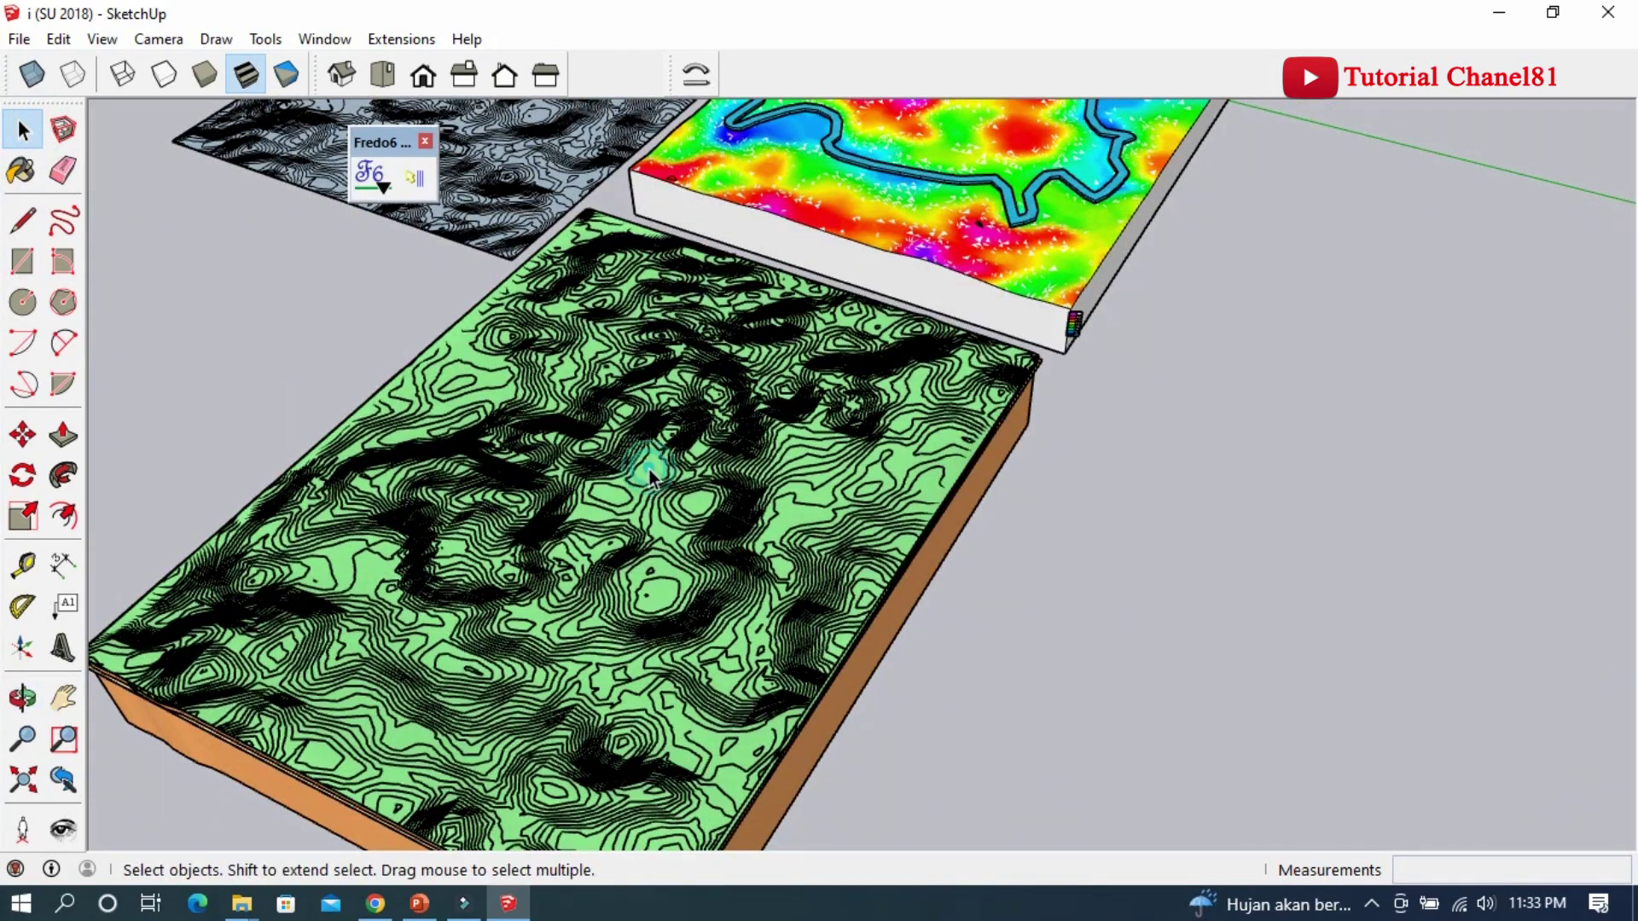
Step: Inside the green terrain group, select everything and move the contours beside the block
left_click(648, 471)
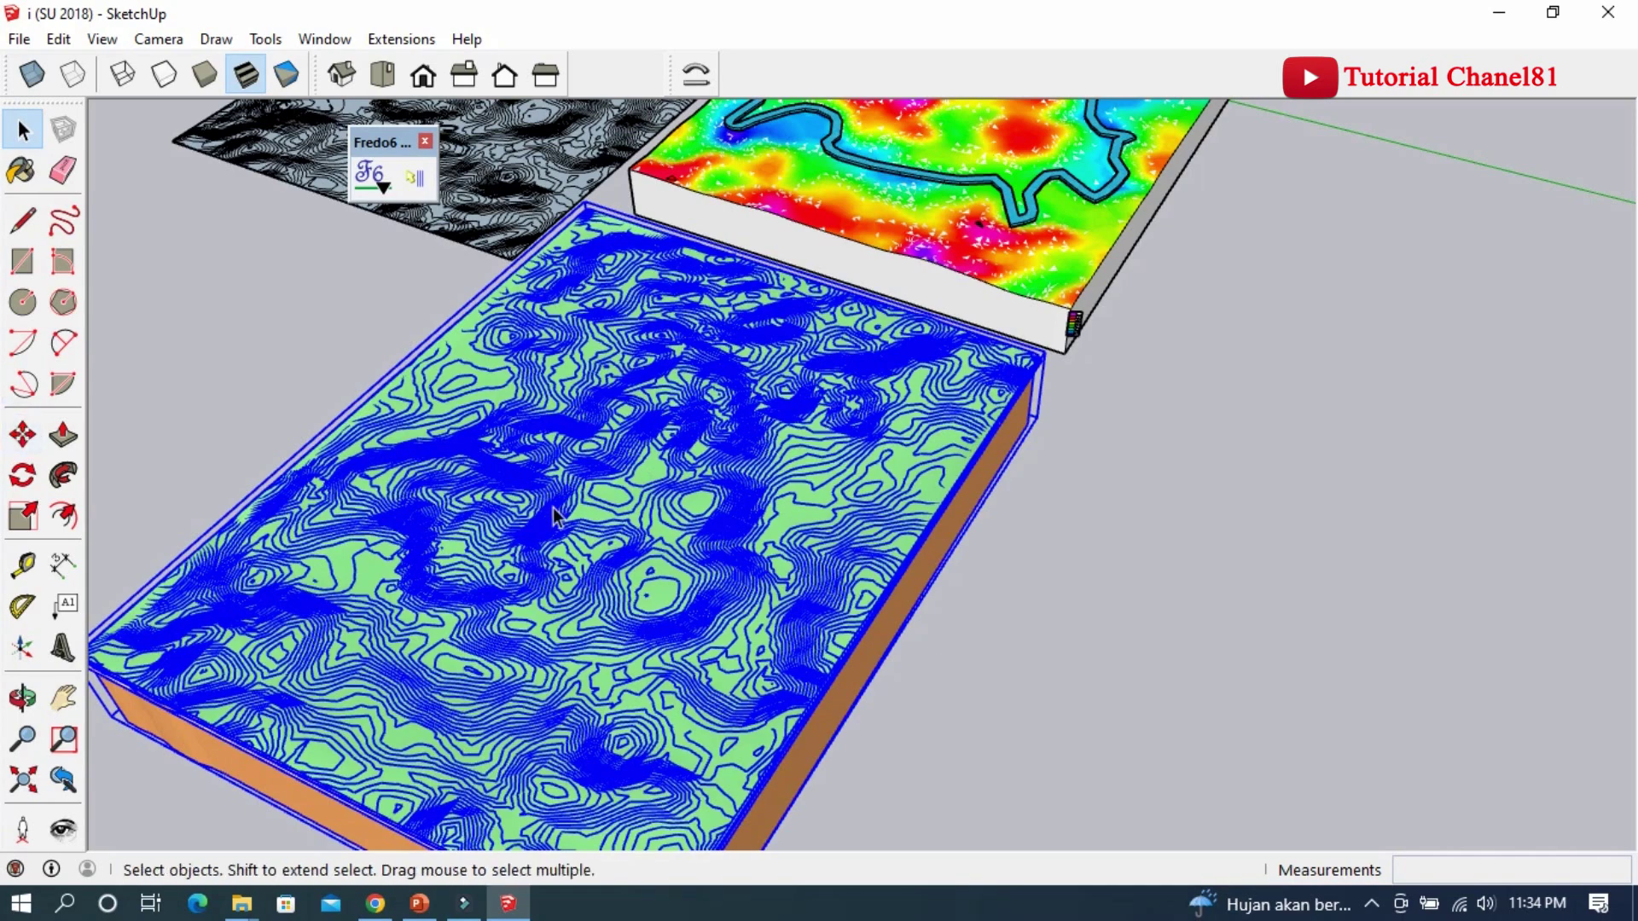
double_click(546, 510)
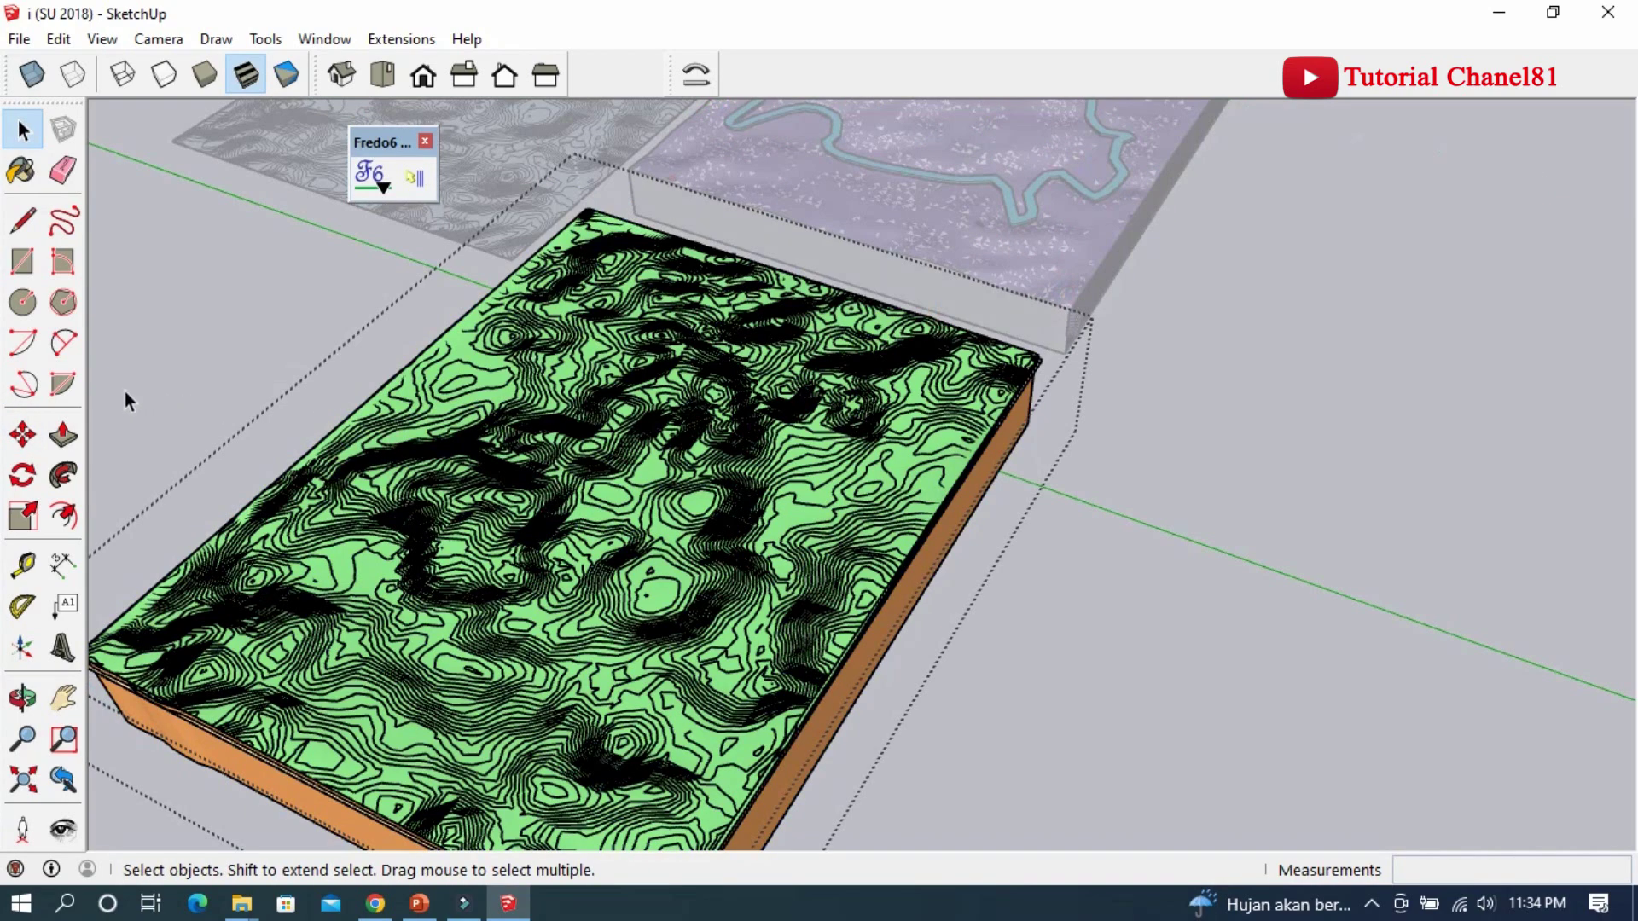
left_click(26, 432)
key("ctrl+a")
left_click(811, 511)
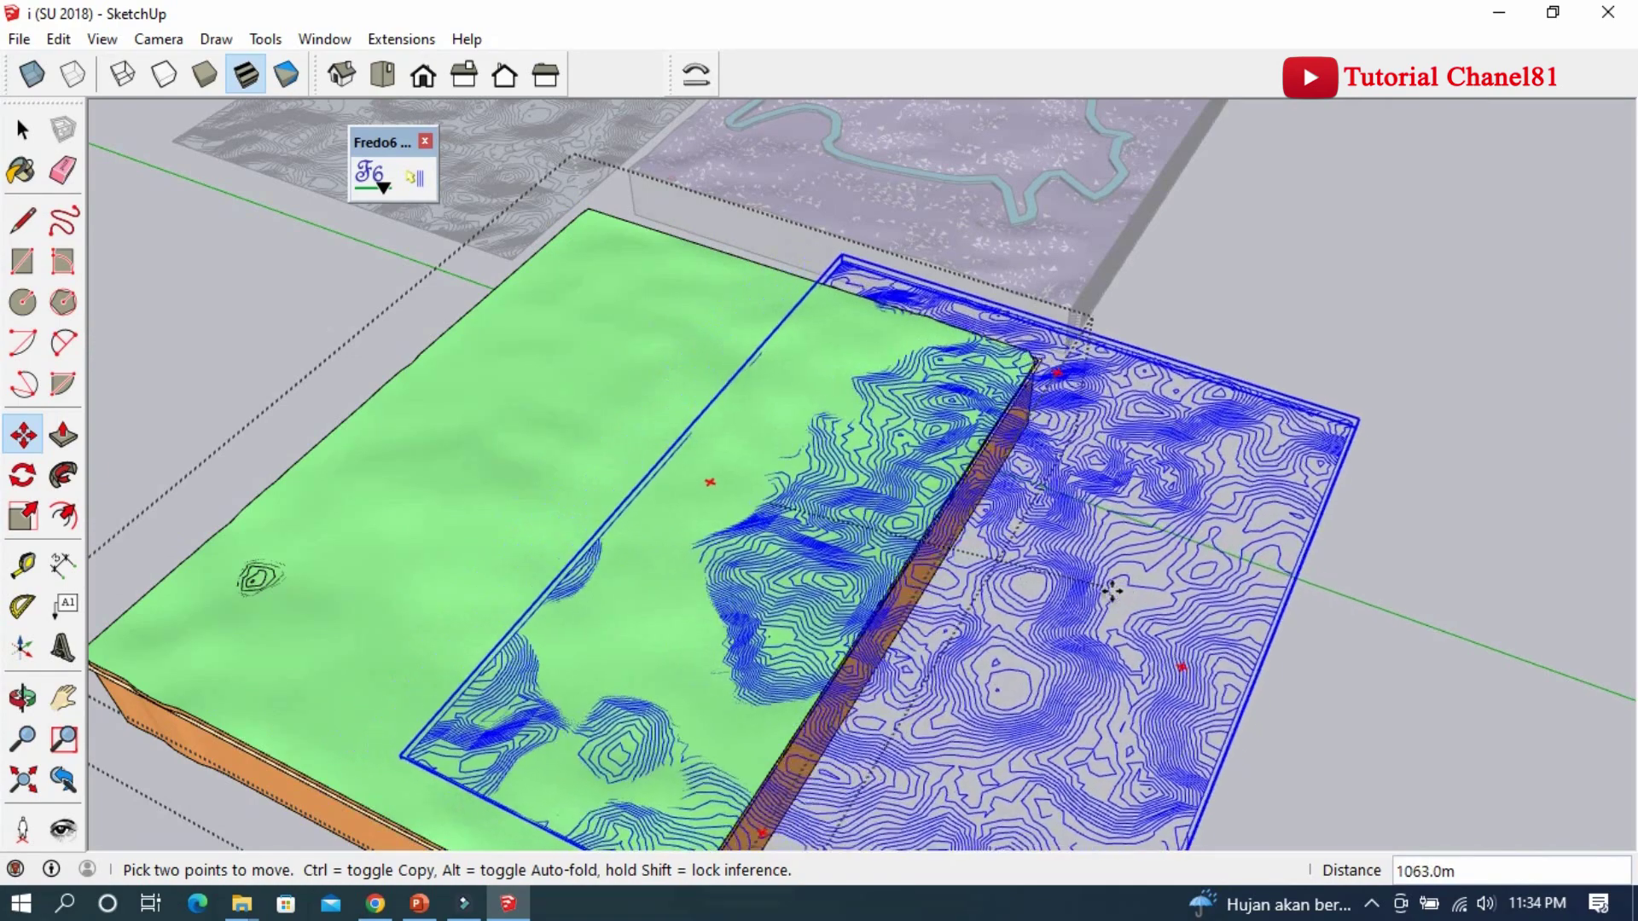
left_click(1108, 588)
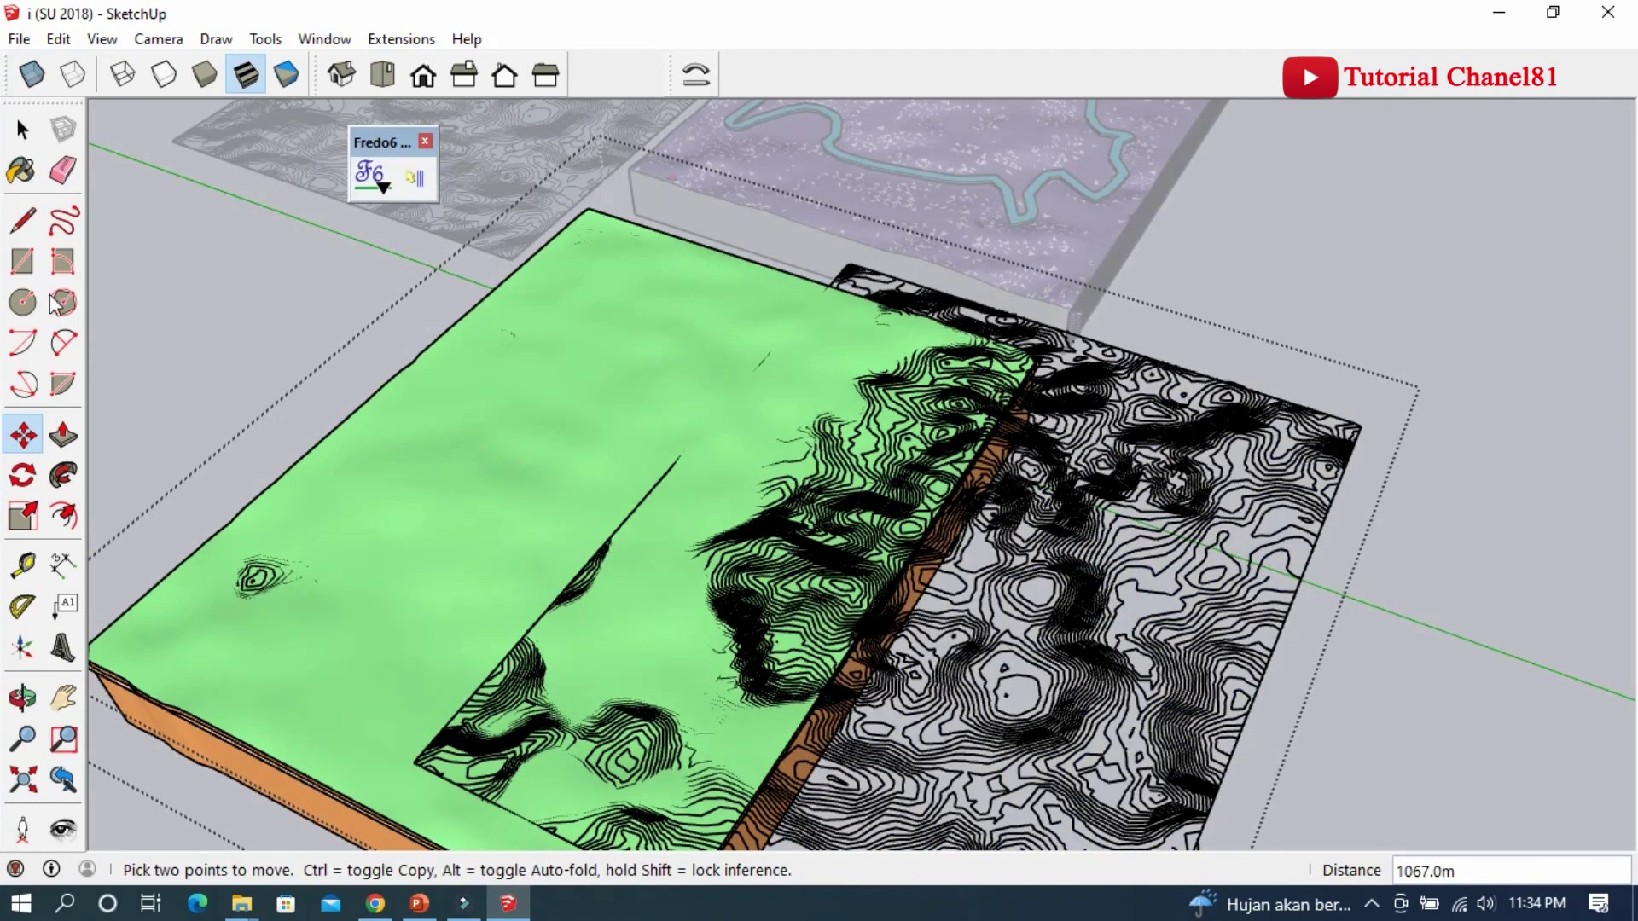
key("space")
Step: Move the contour line group further out, clear of the green block
left_click(340, 526)
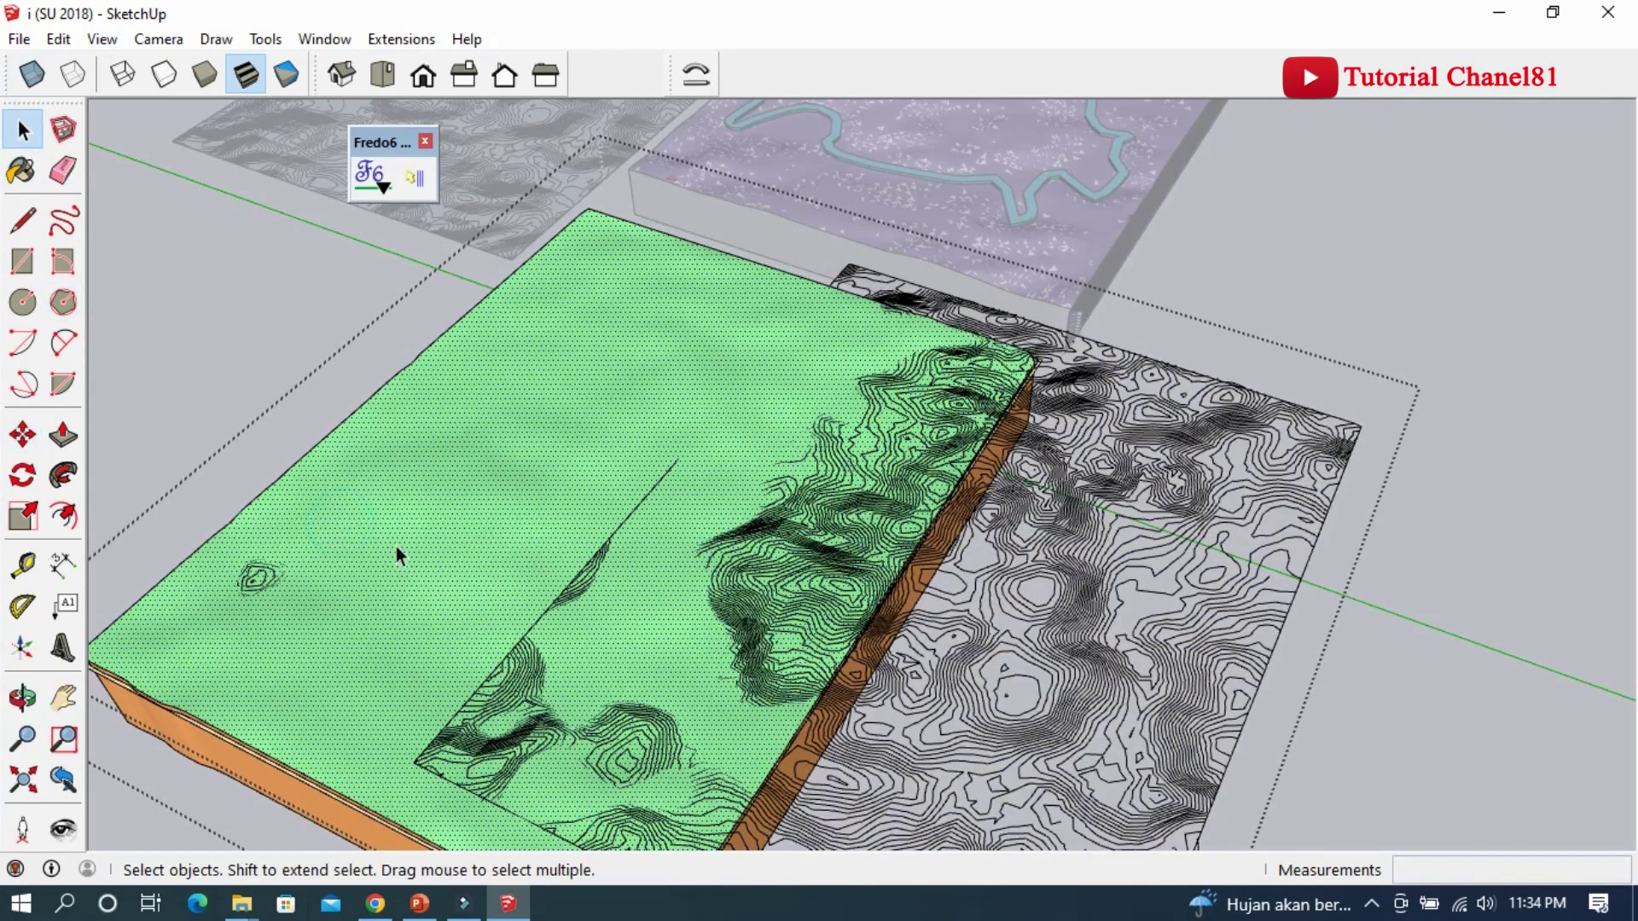
scroll(667, 495, "down", 3)
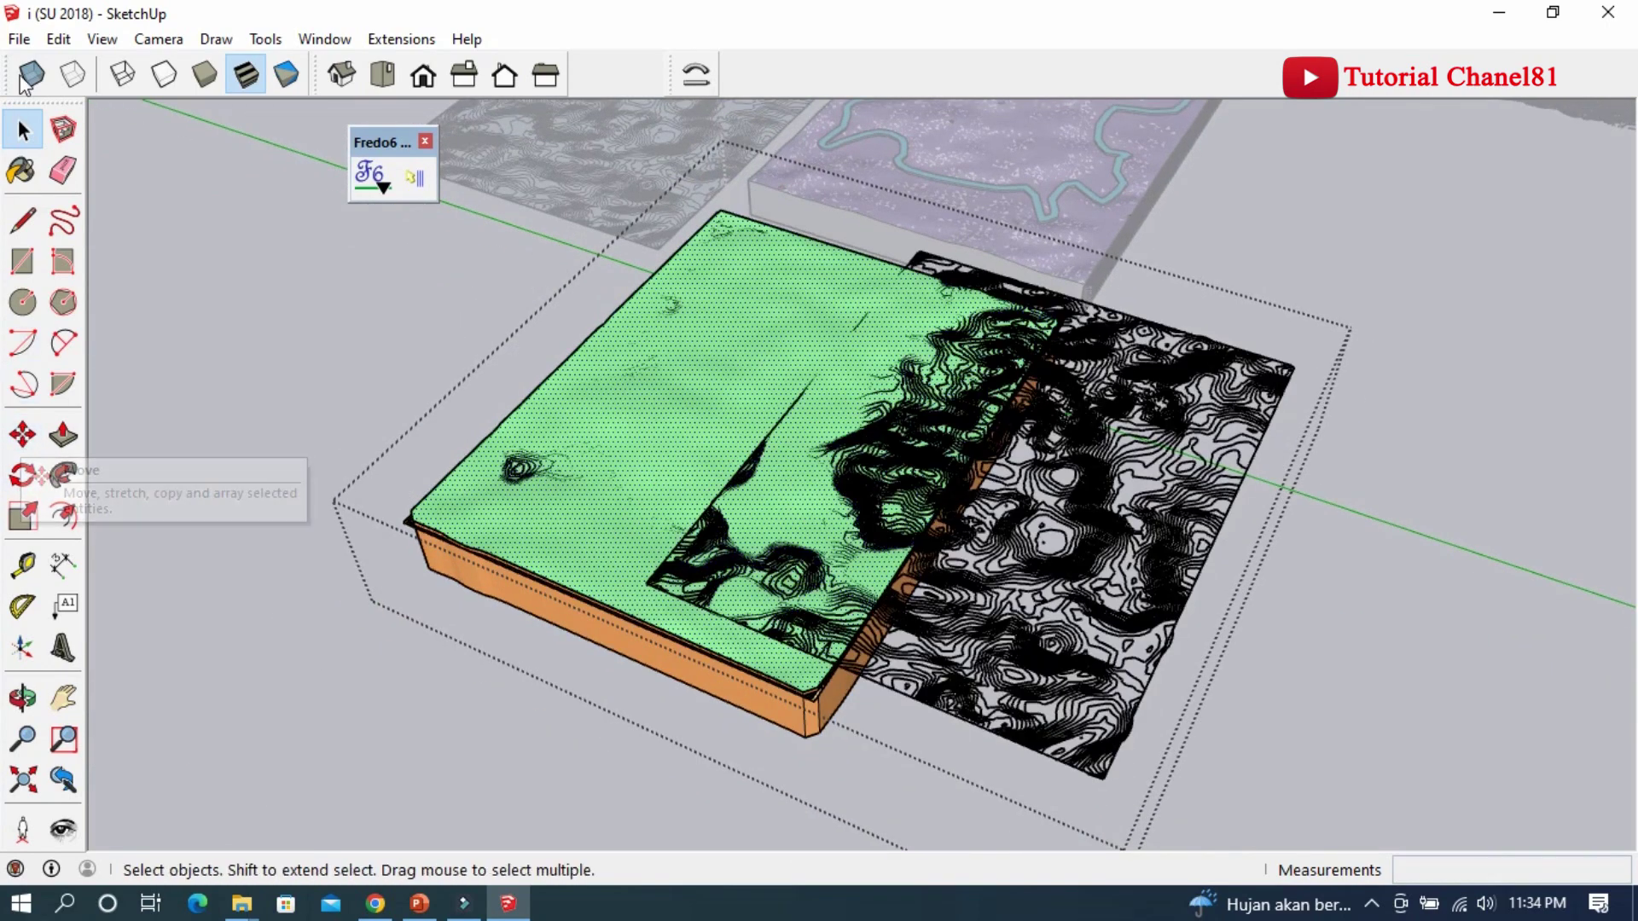
left_click(23, 129)
left_click(995, 510)
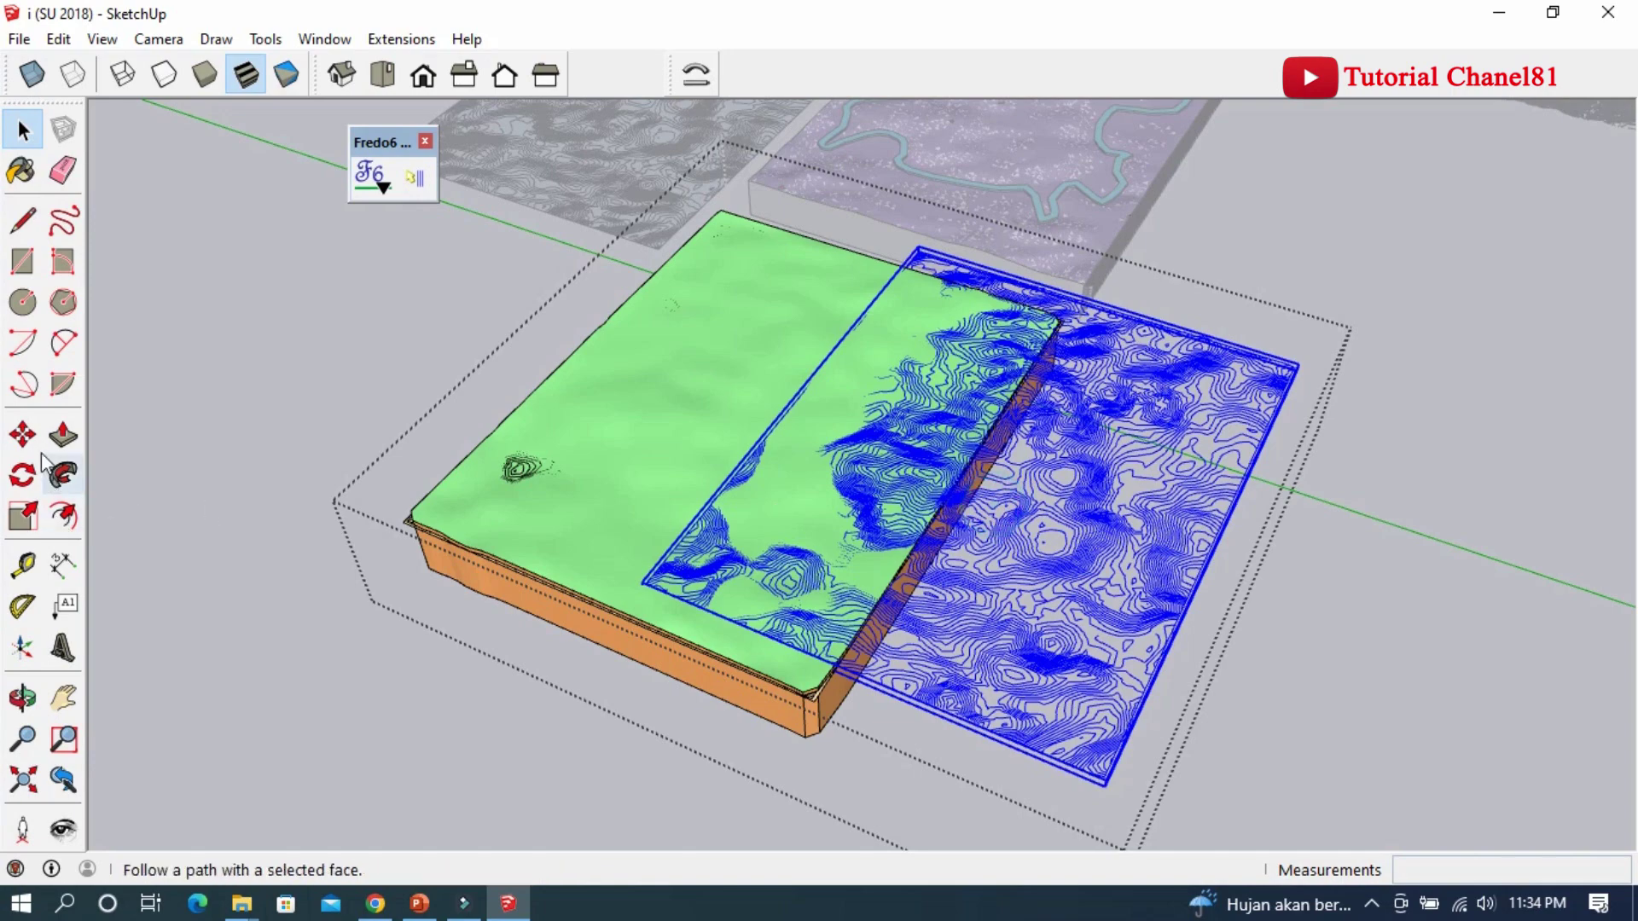
left_click(23, 435)
left_click(943, 583)
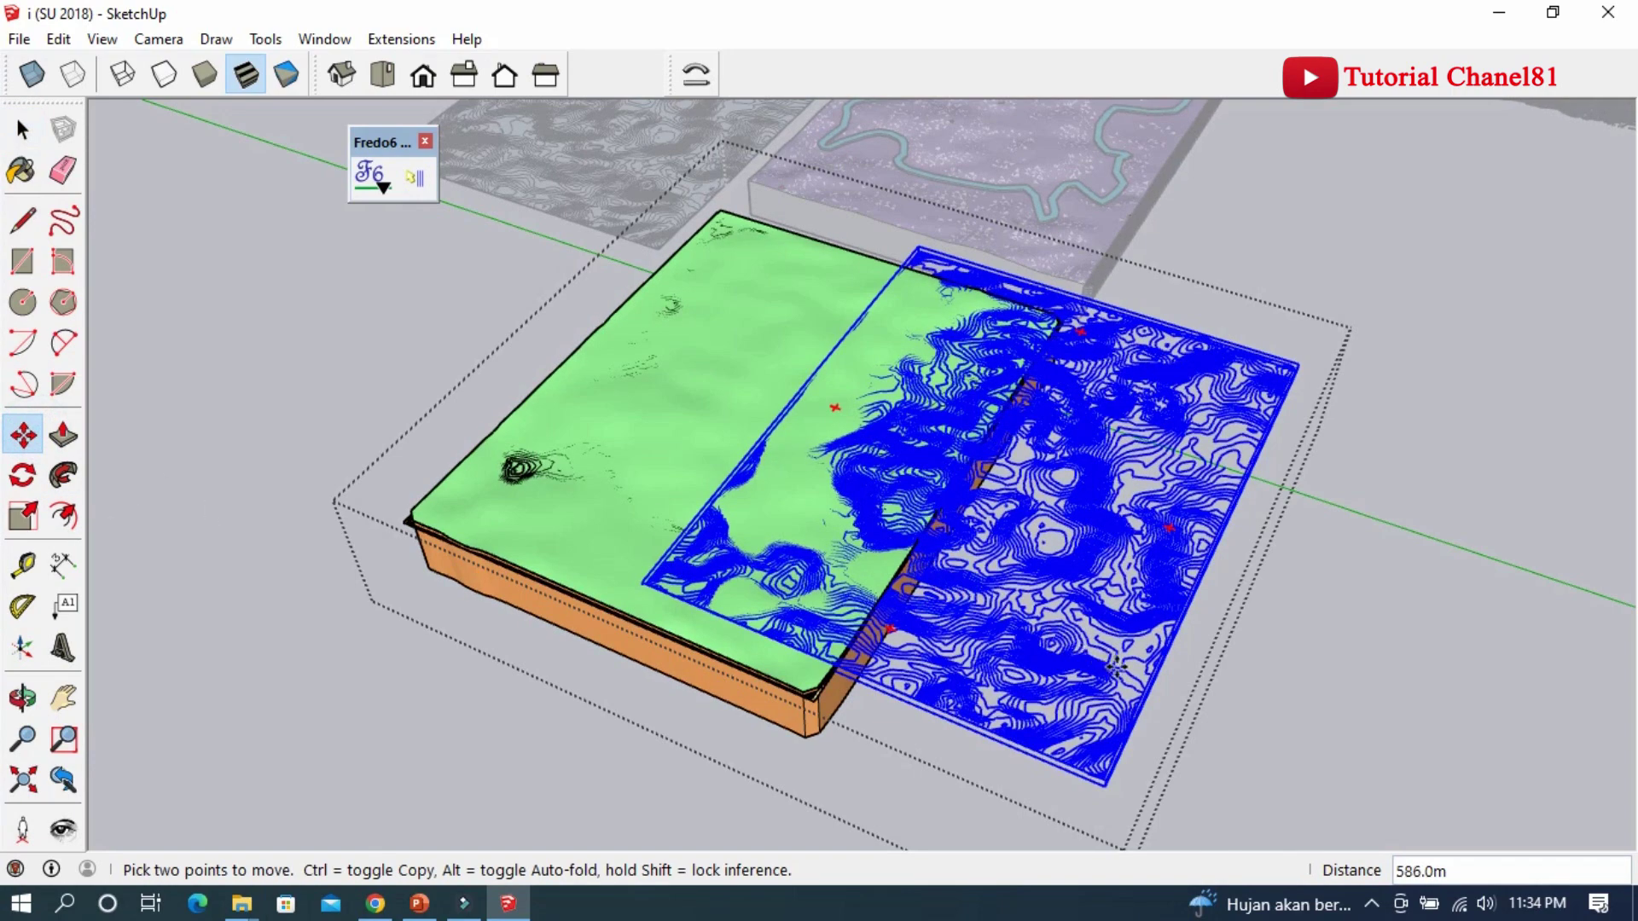
left_click(1197, 701)
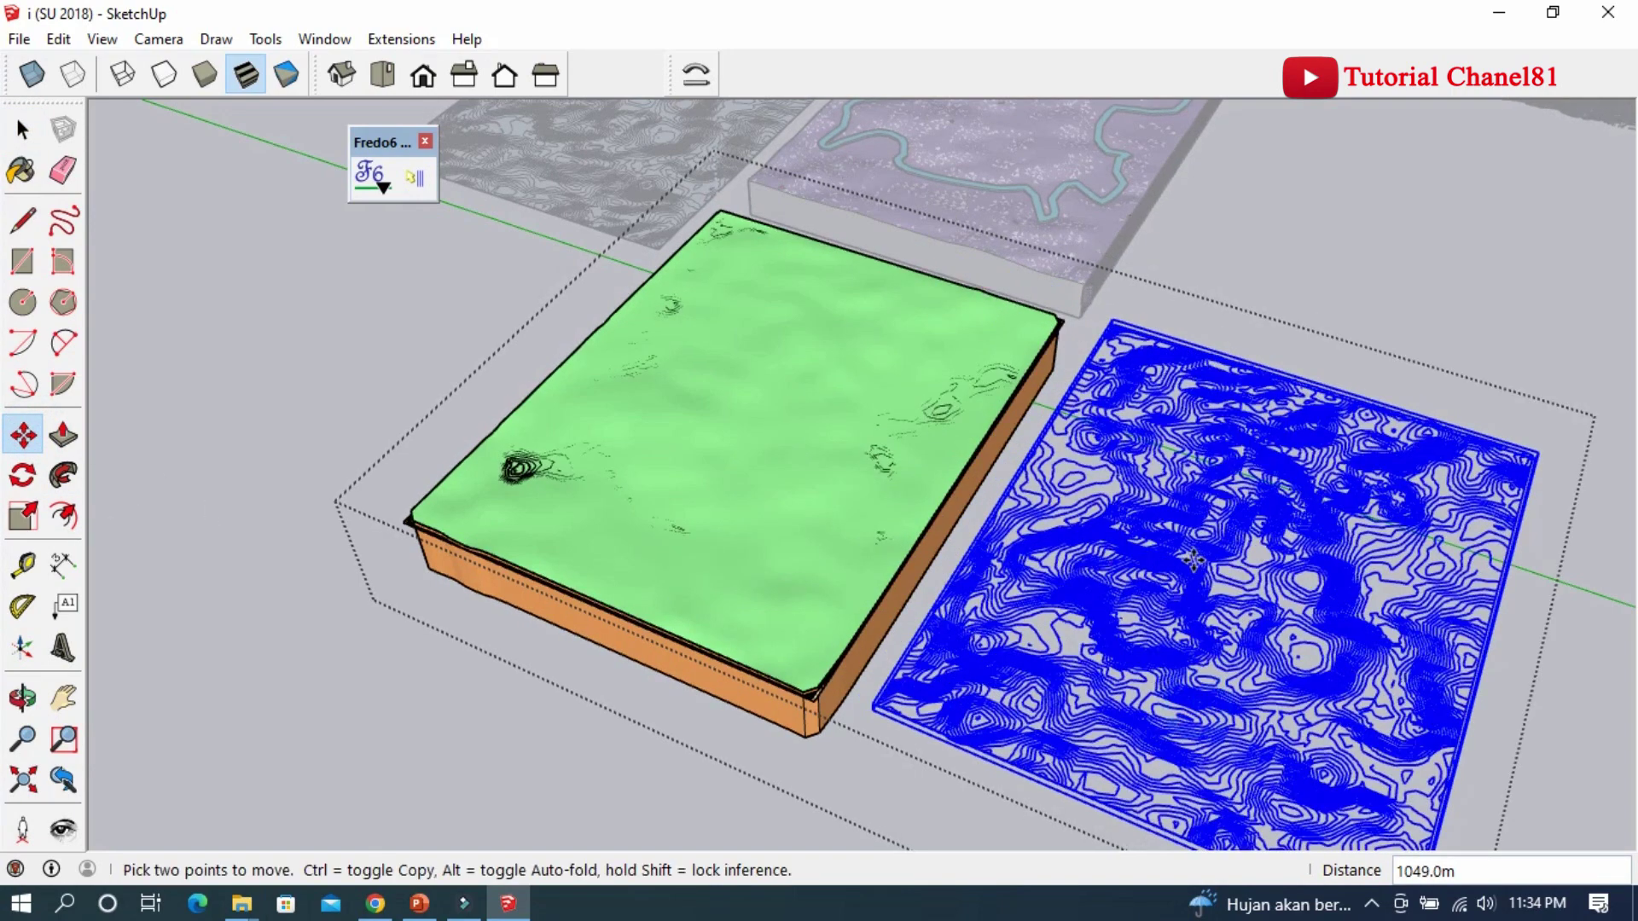
Step: Select the green terrain surface, then click outside to exit group editing
left_click(23, 130)
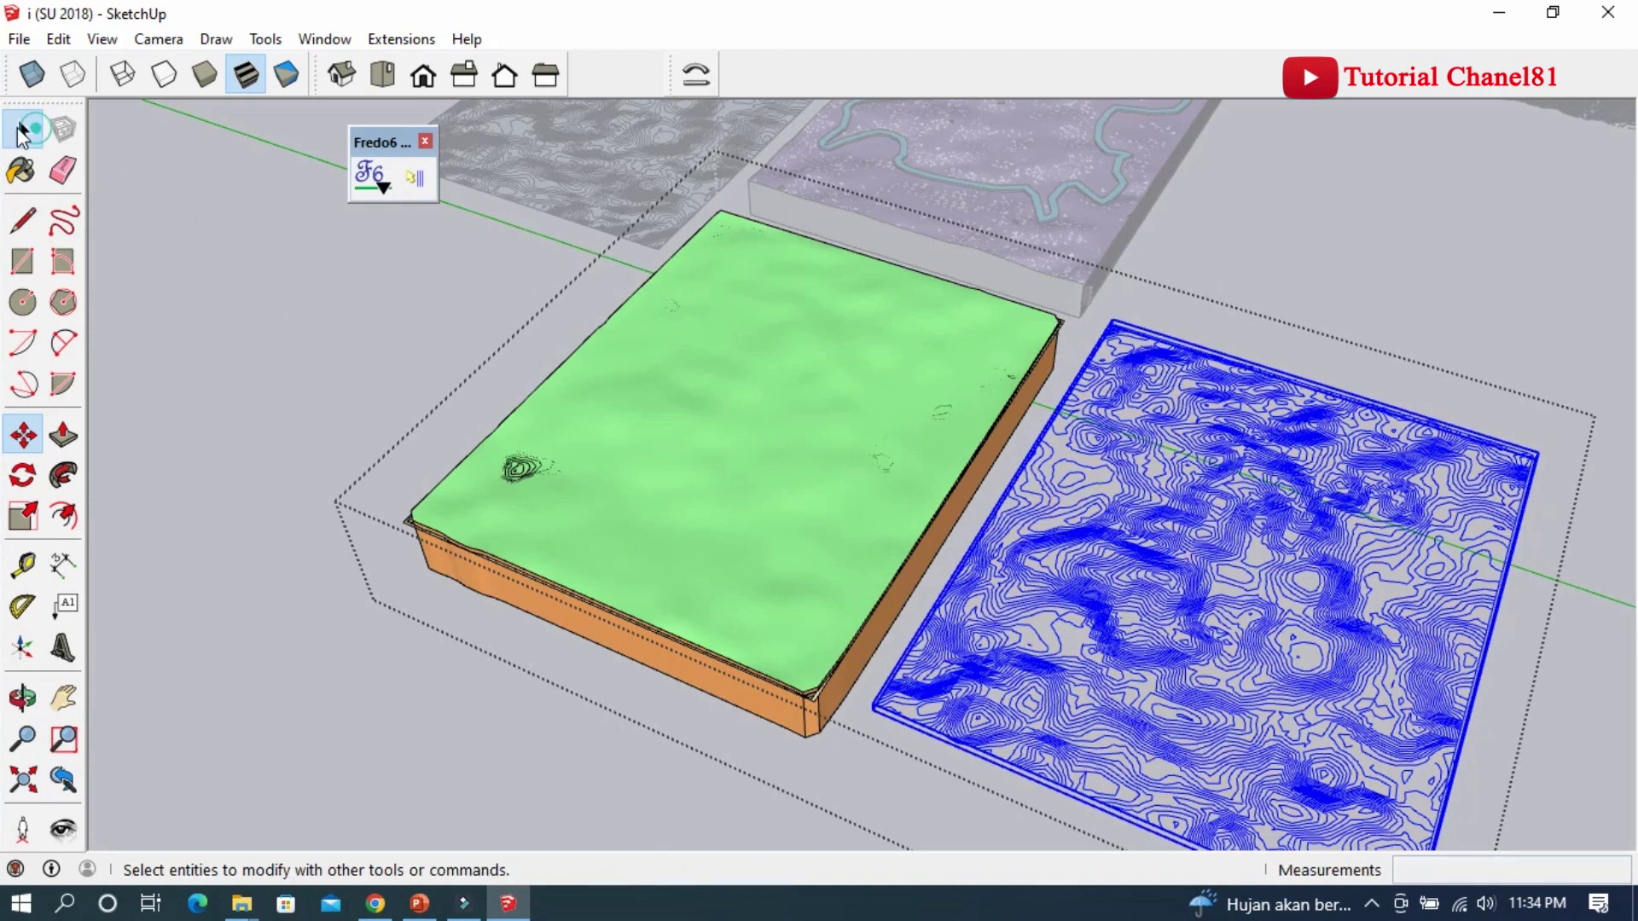
scroll(669, 558, "down", 1)
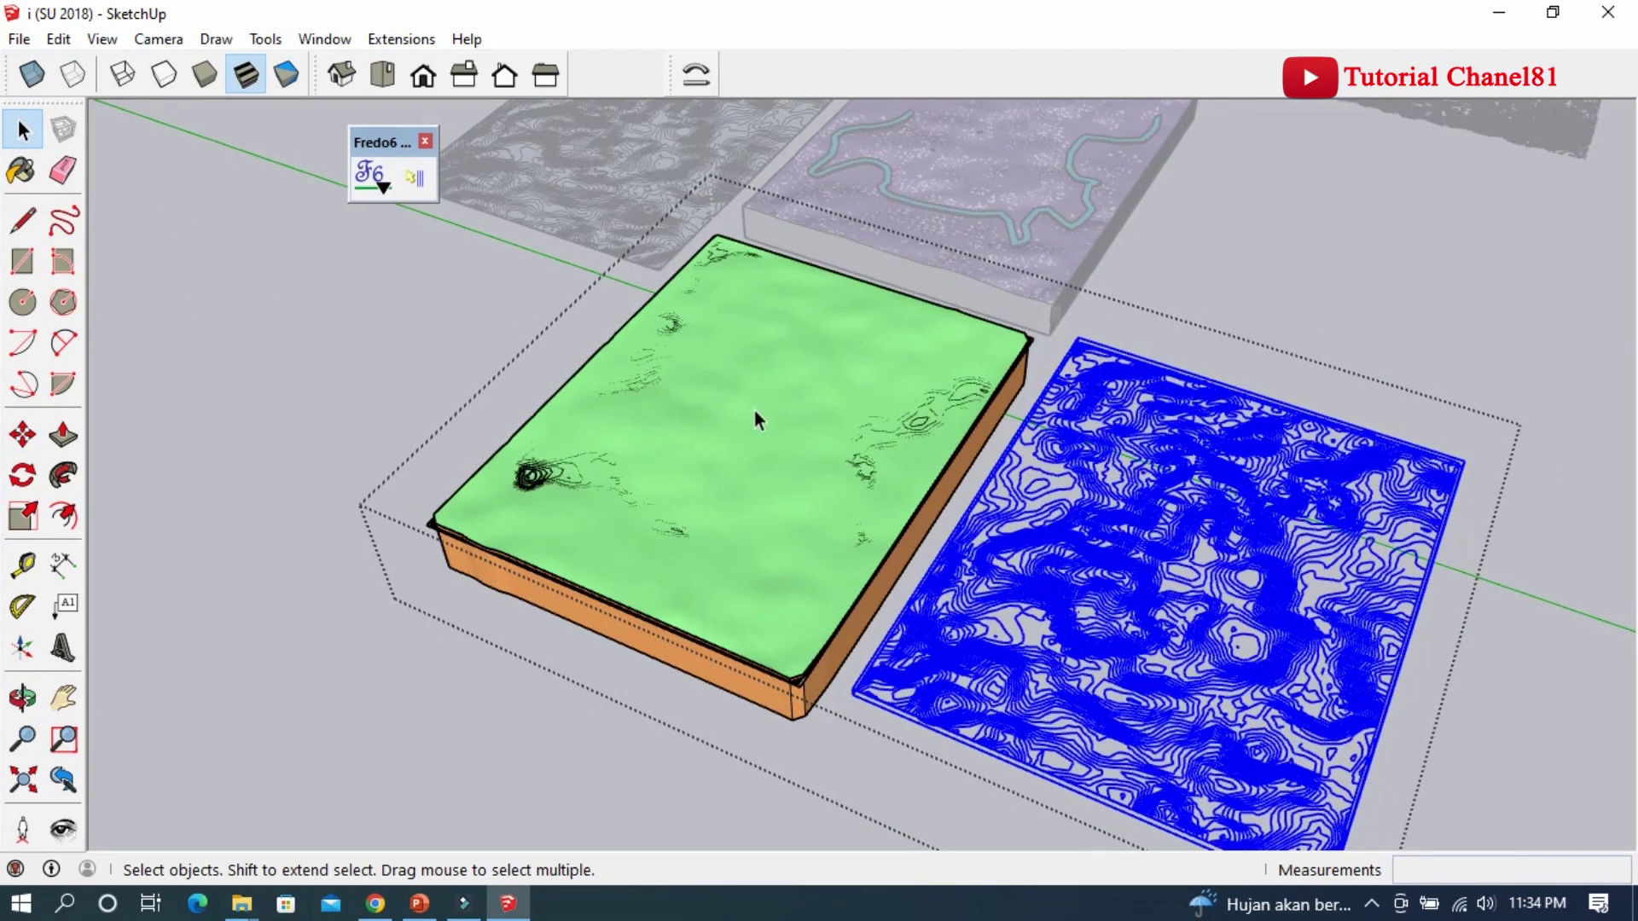
left_click(753, 411)
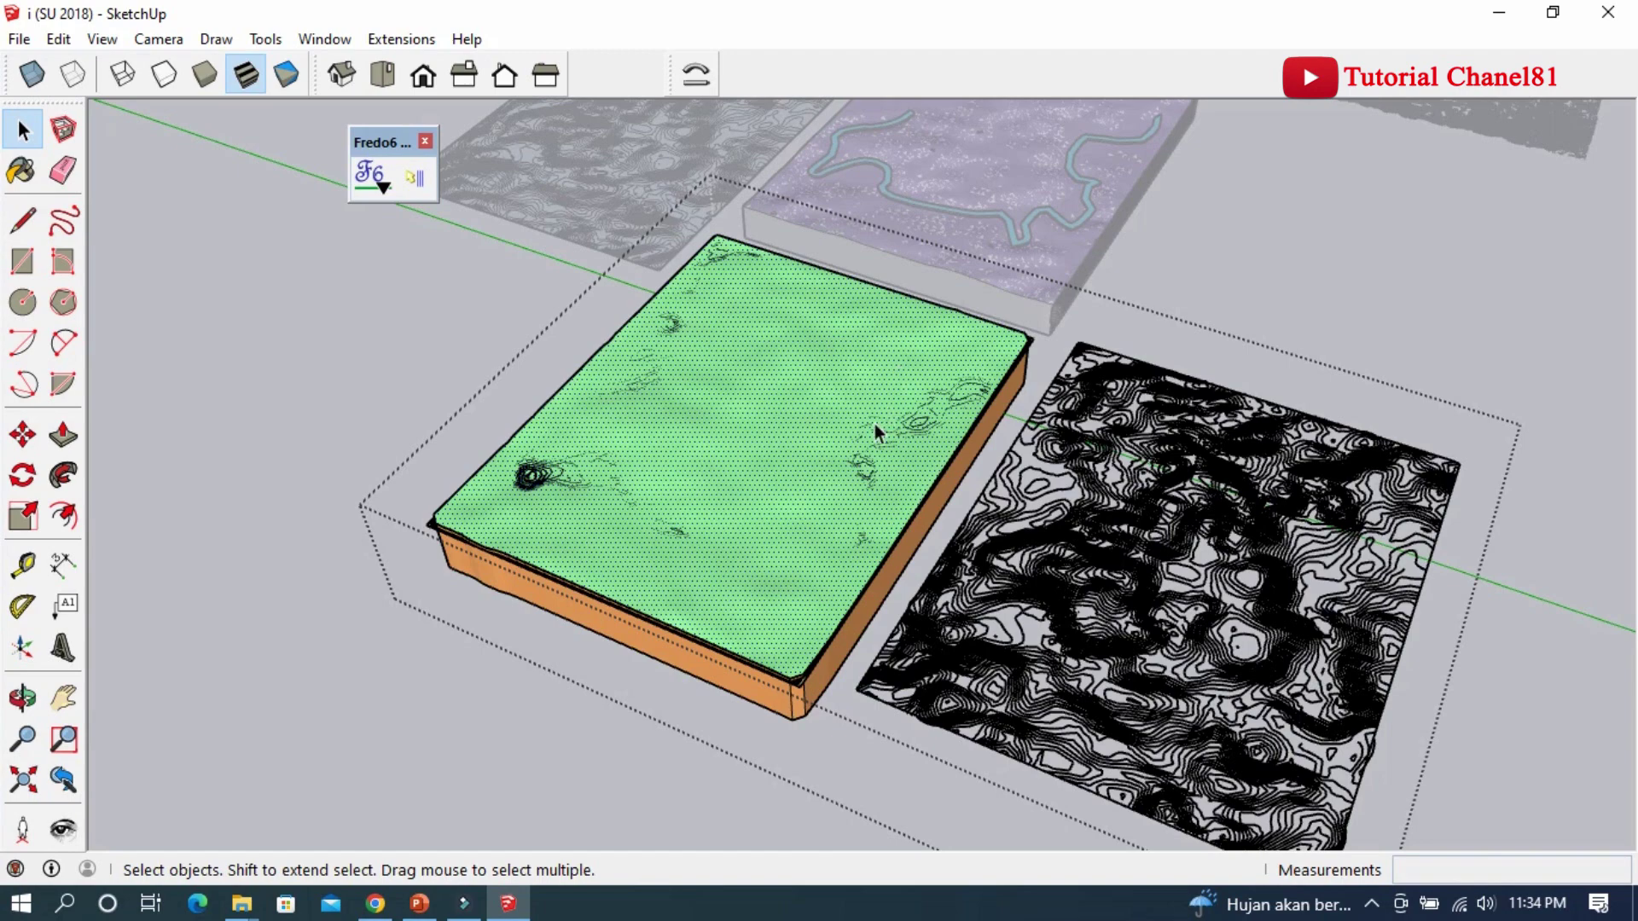
scroll(874, 423, "down", 2)
scroll(862, 454, "down", 2)
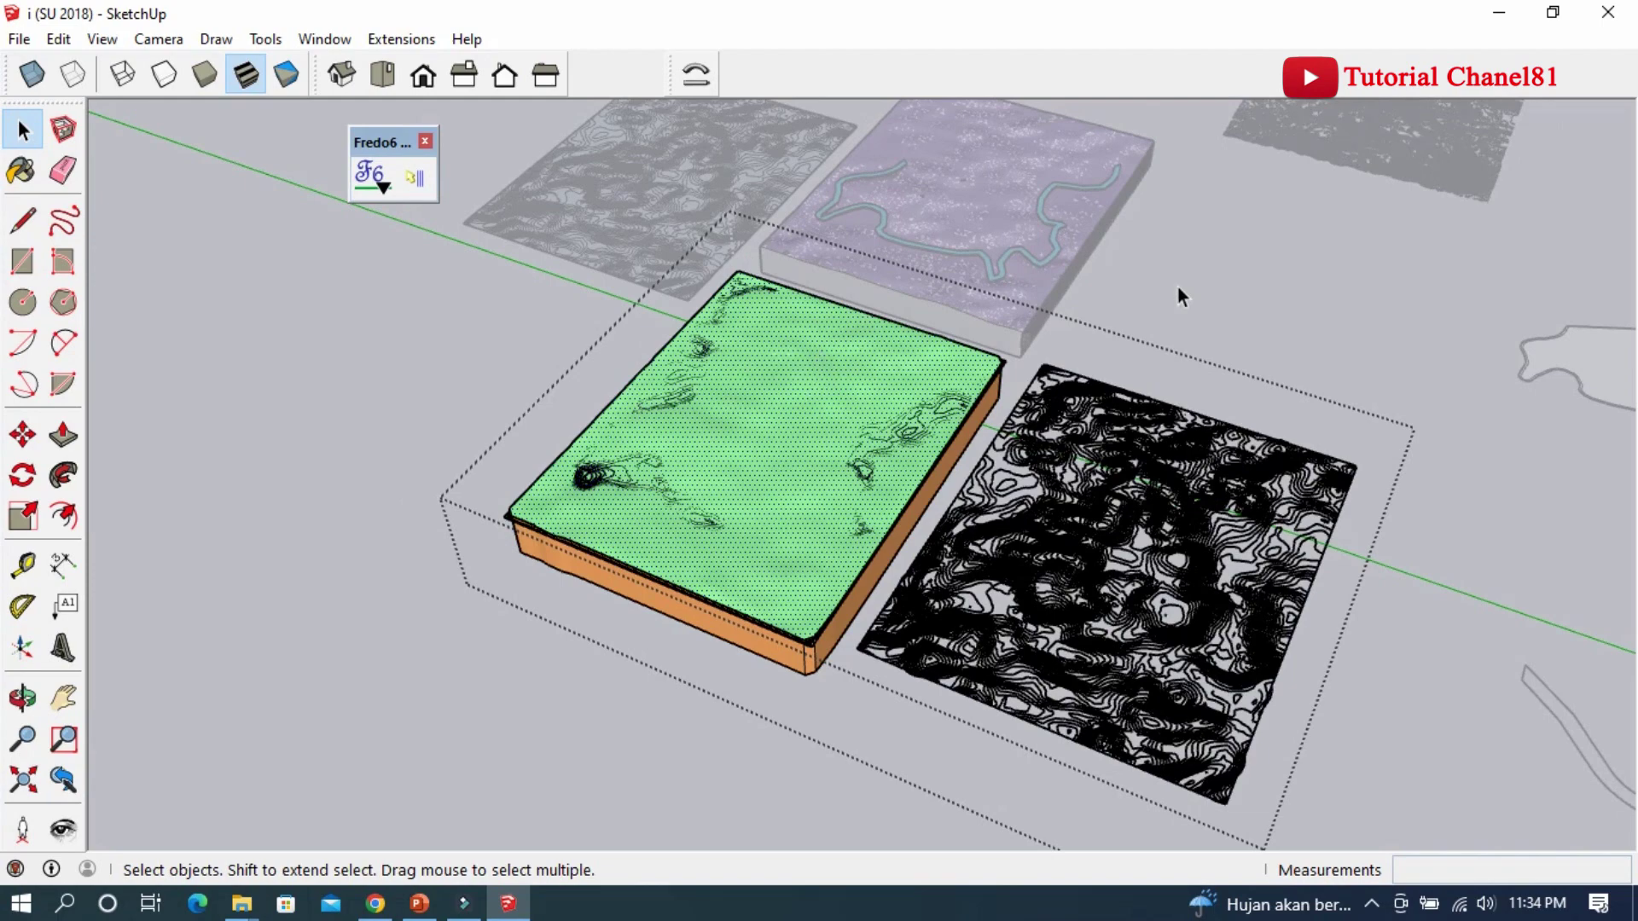
left_click(1025, 365)
scroll(635, 333, "down", 2)
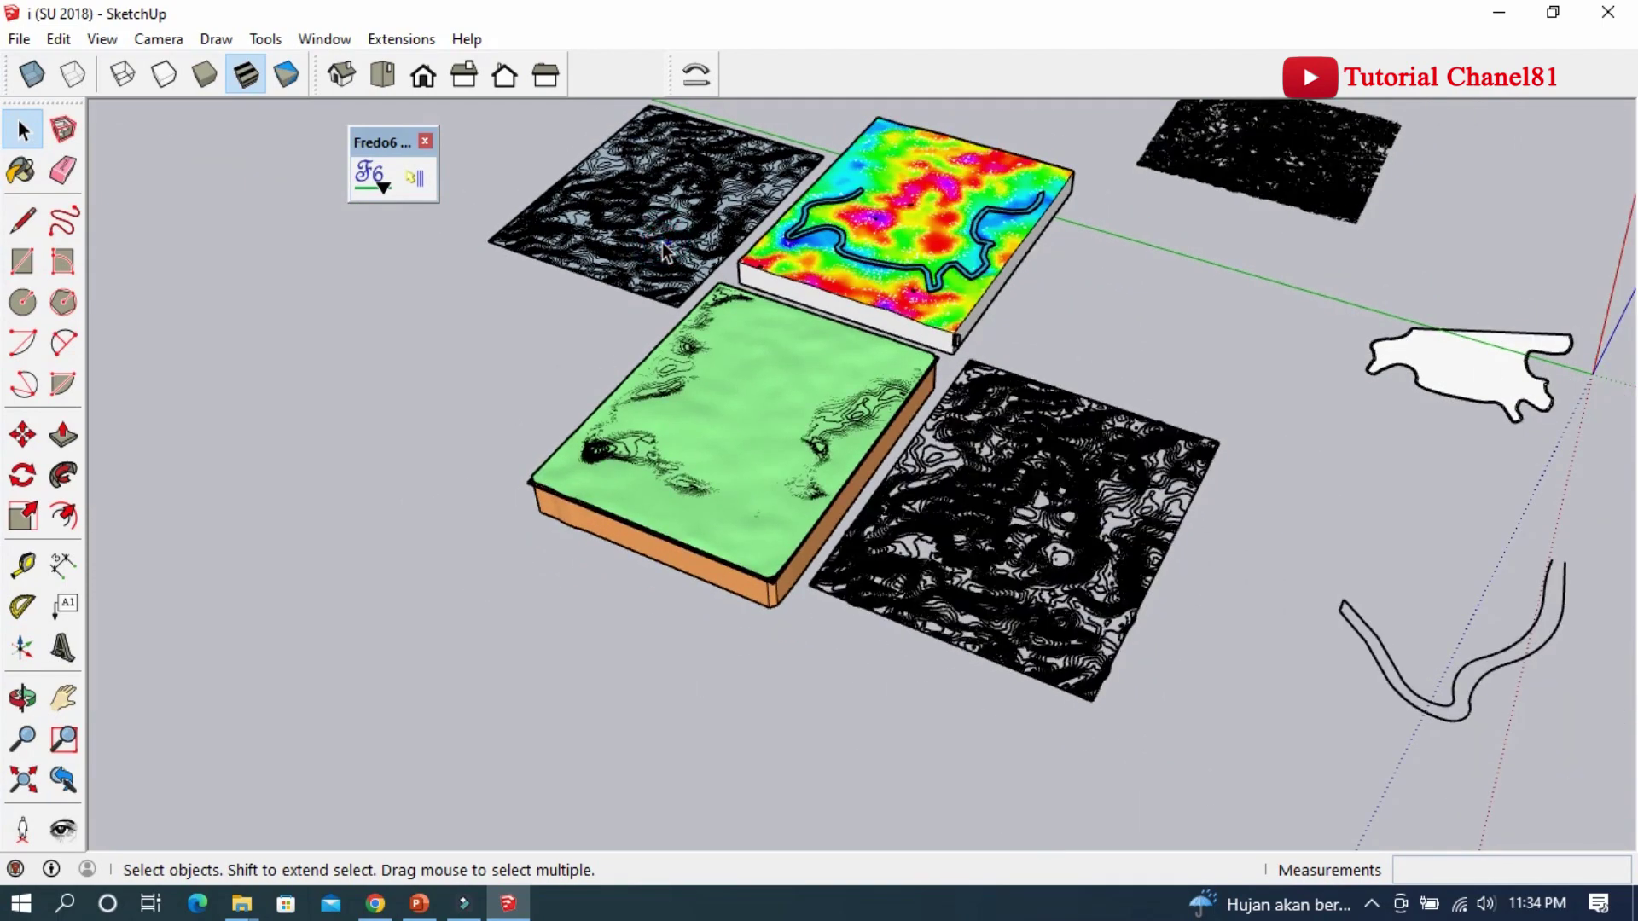
Step: Select the top-left contour sheet
left_click(663, 247)
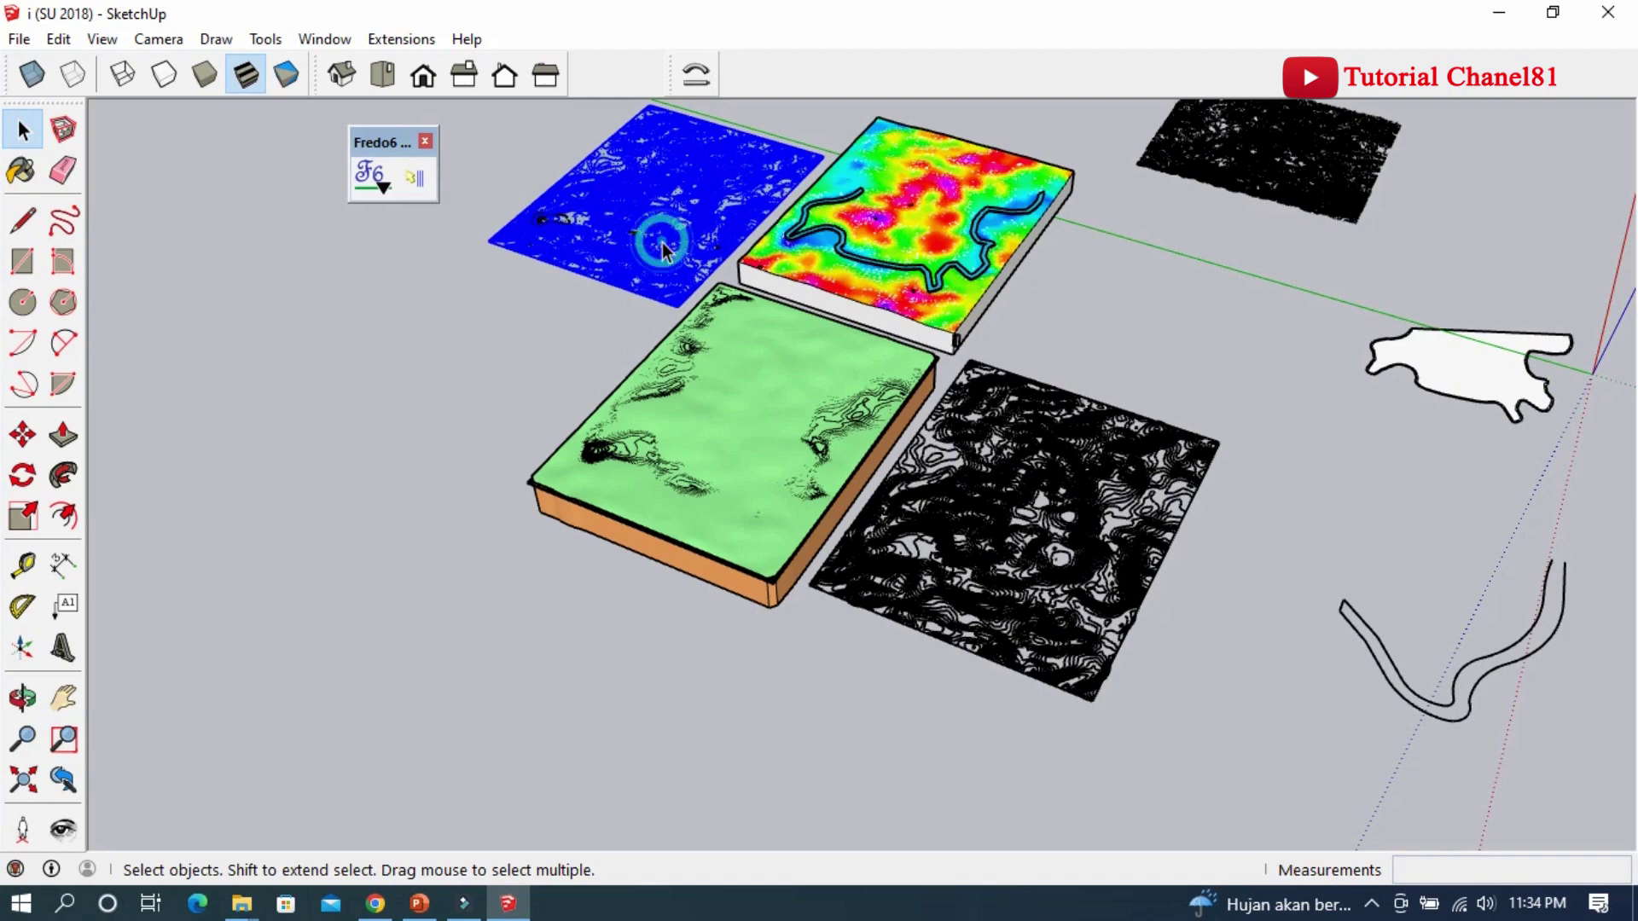
left_click(490, 296)
left_click(534, 245)
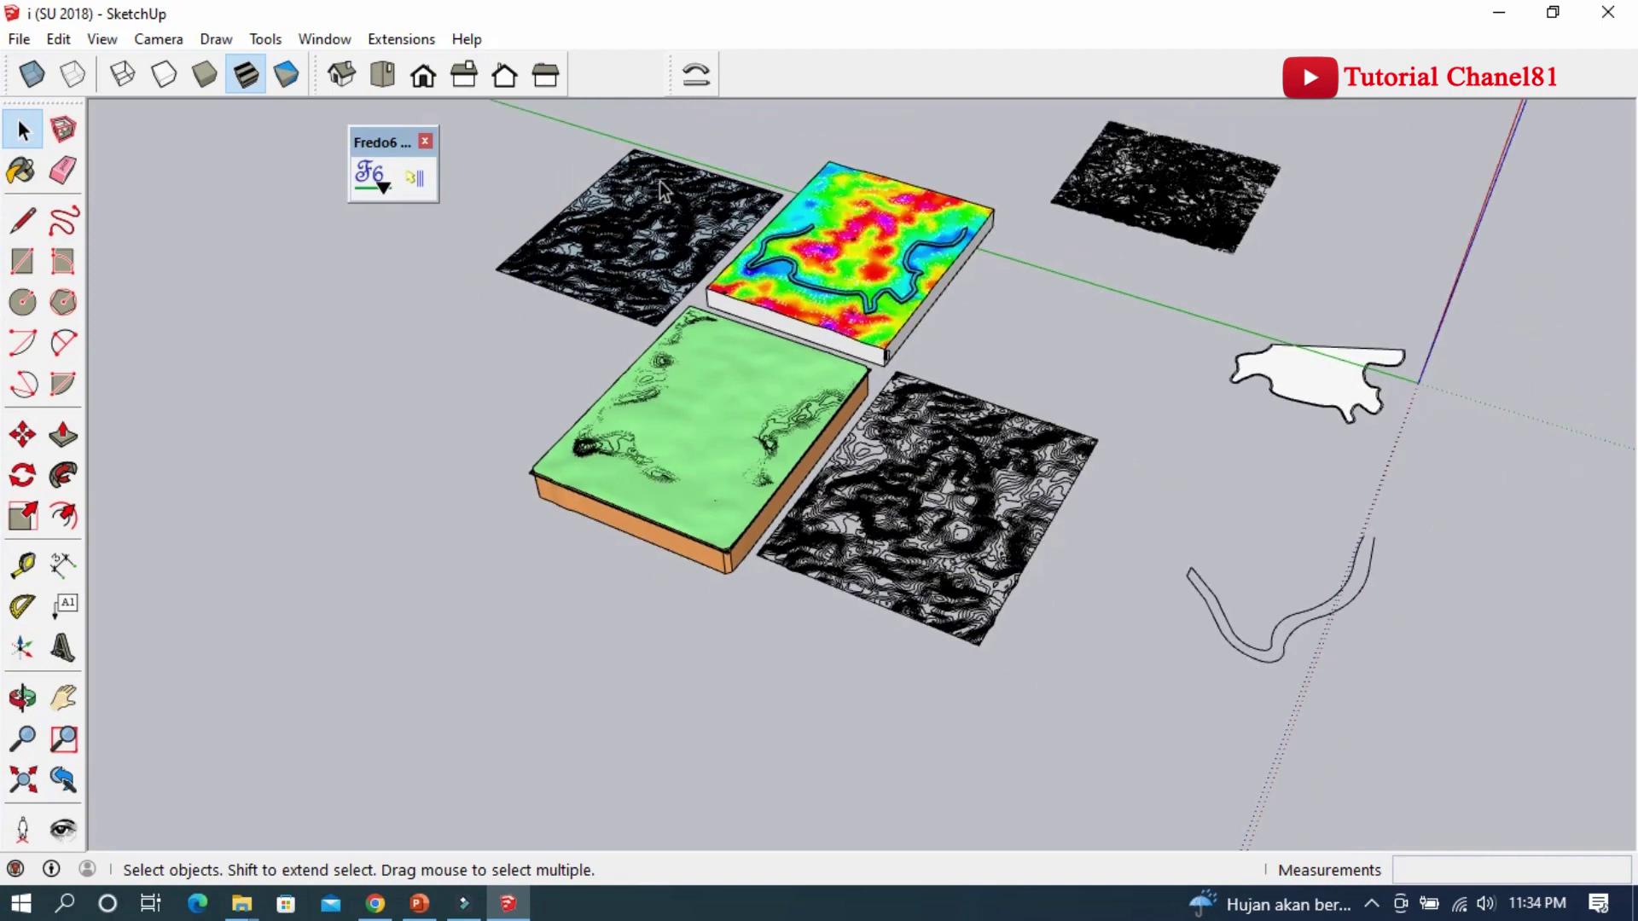
scroll(670, 252, "up", 2)
scroll(669, 252, "up", 1)
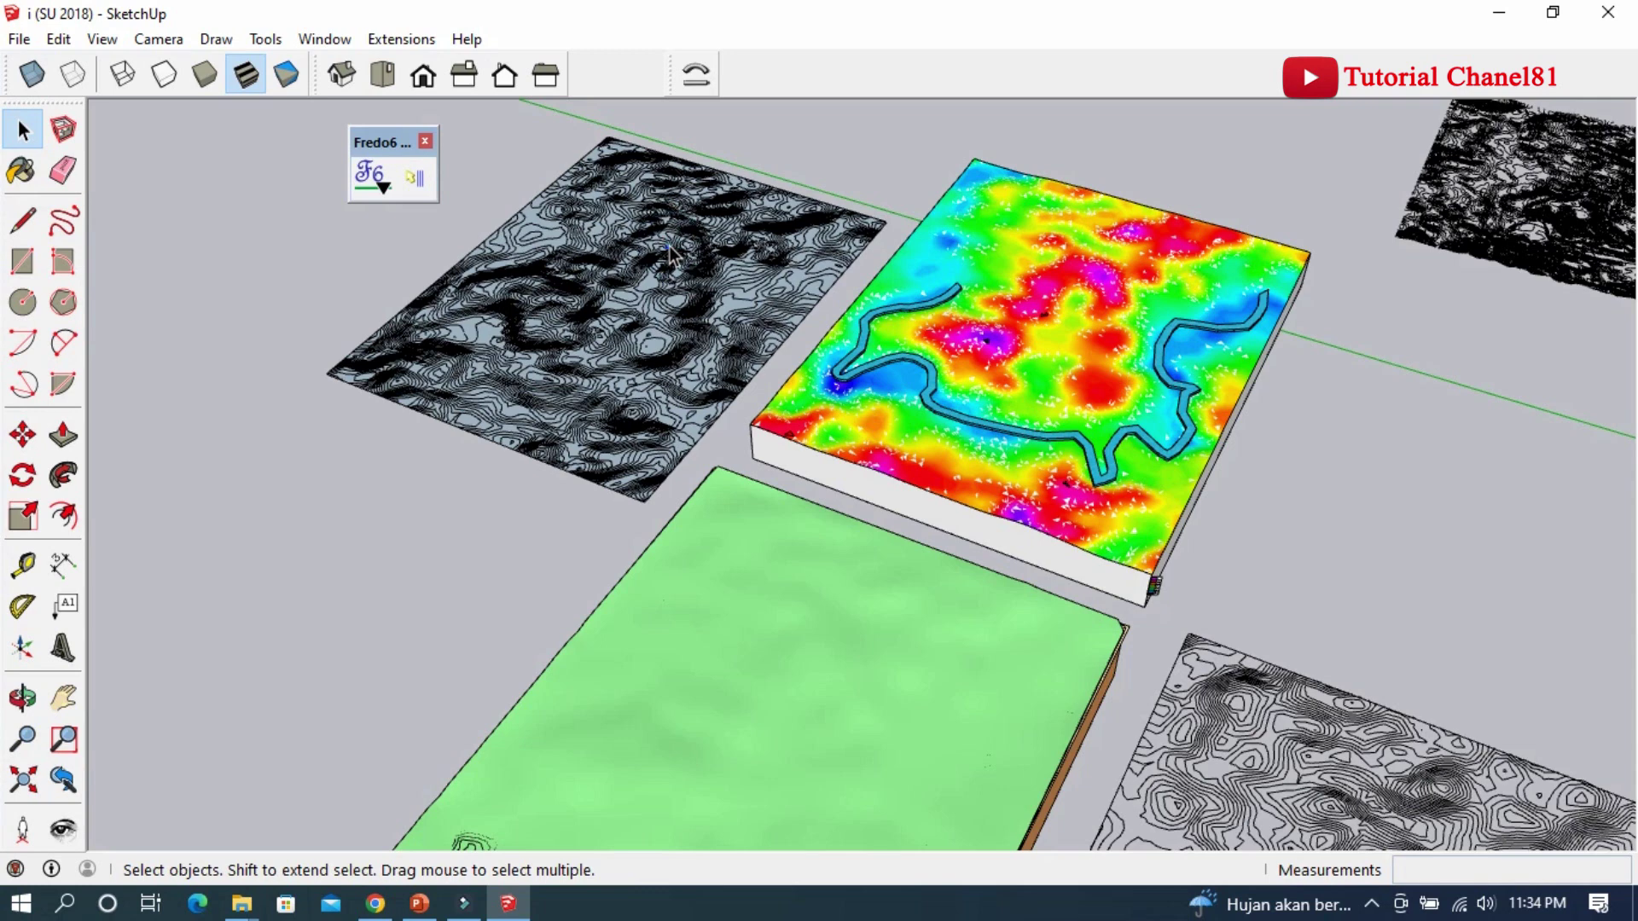
Step: Delete the top-left contour sheet and the leftover small contour loops
left_click(669, 251)
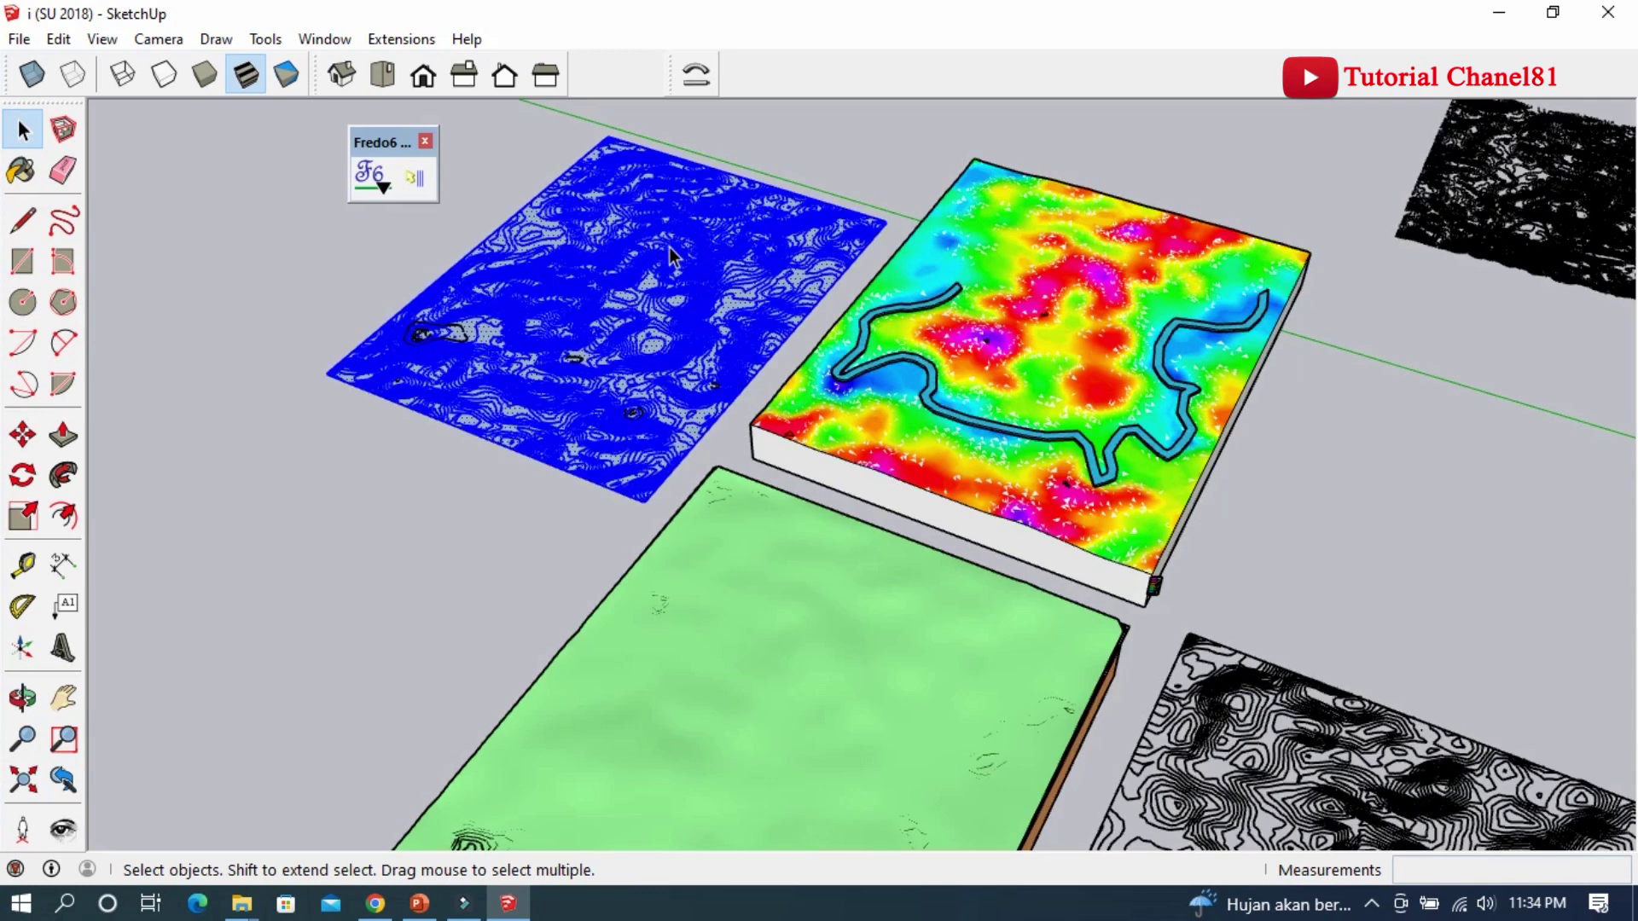
key("Delete")
left_click_drag(351, 280, 729, 443)
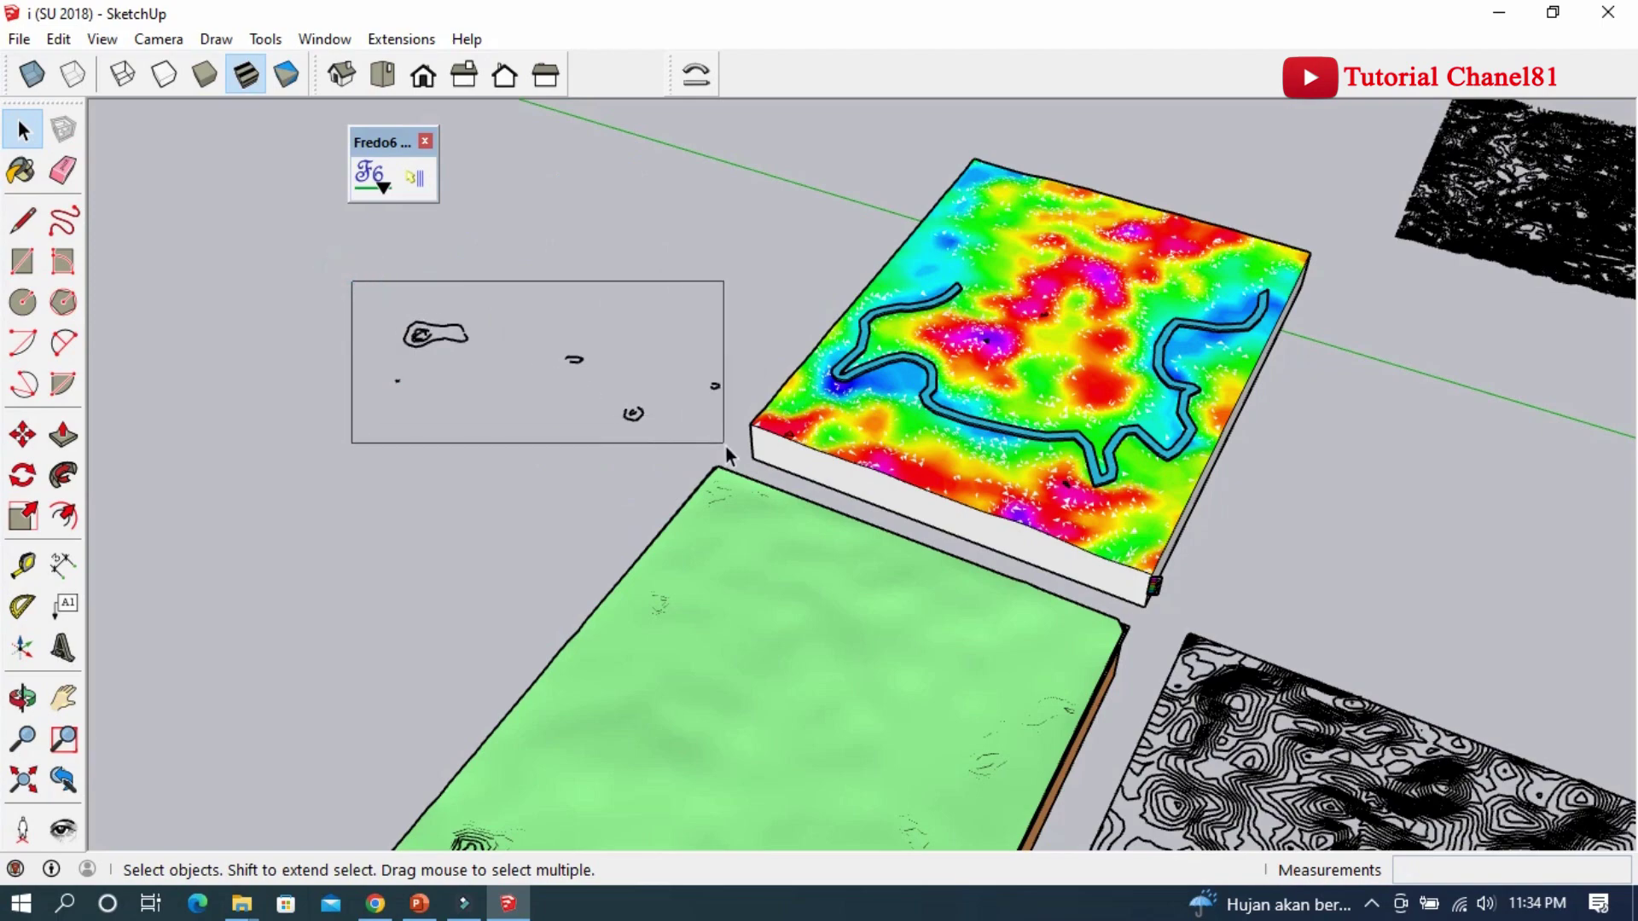
key("Delete")
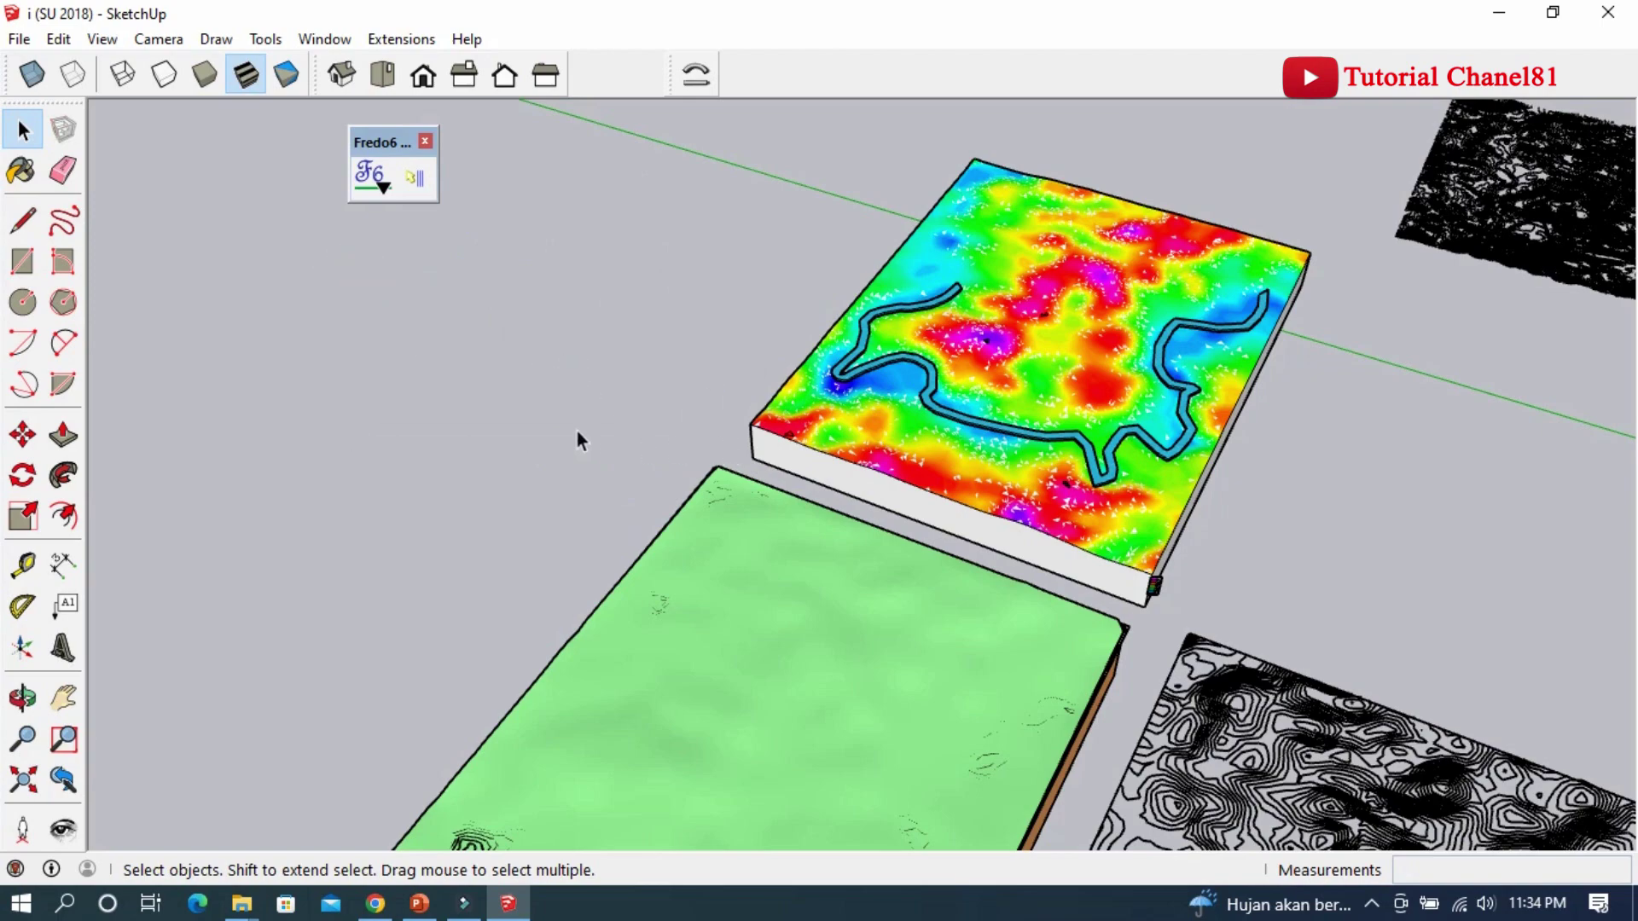
Step: Delete the top-right black contour image
scroll(462, 407, "down", 1)
scroll(463, 408, "down", 1)
left_click(1262, 282)
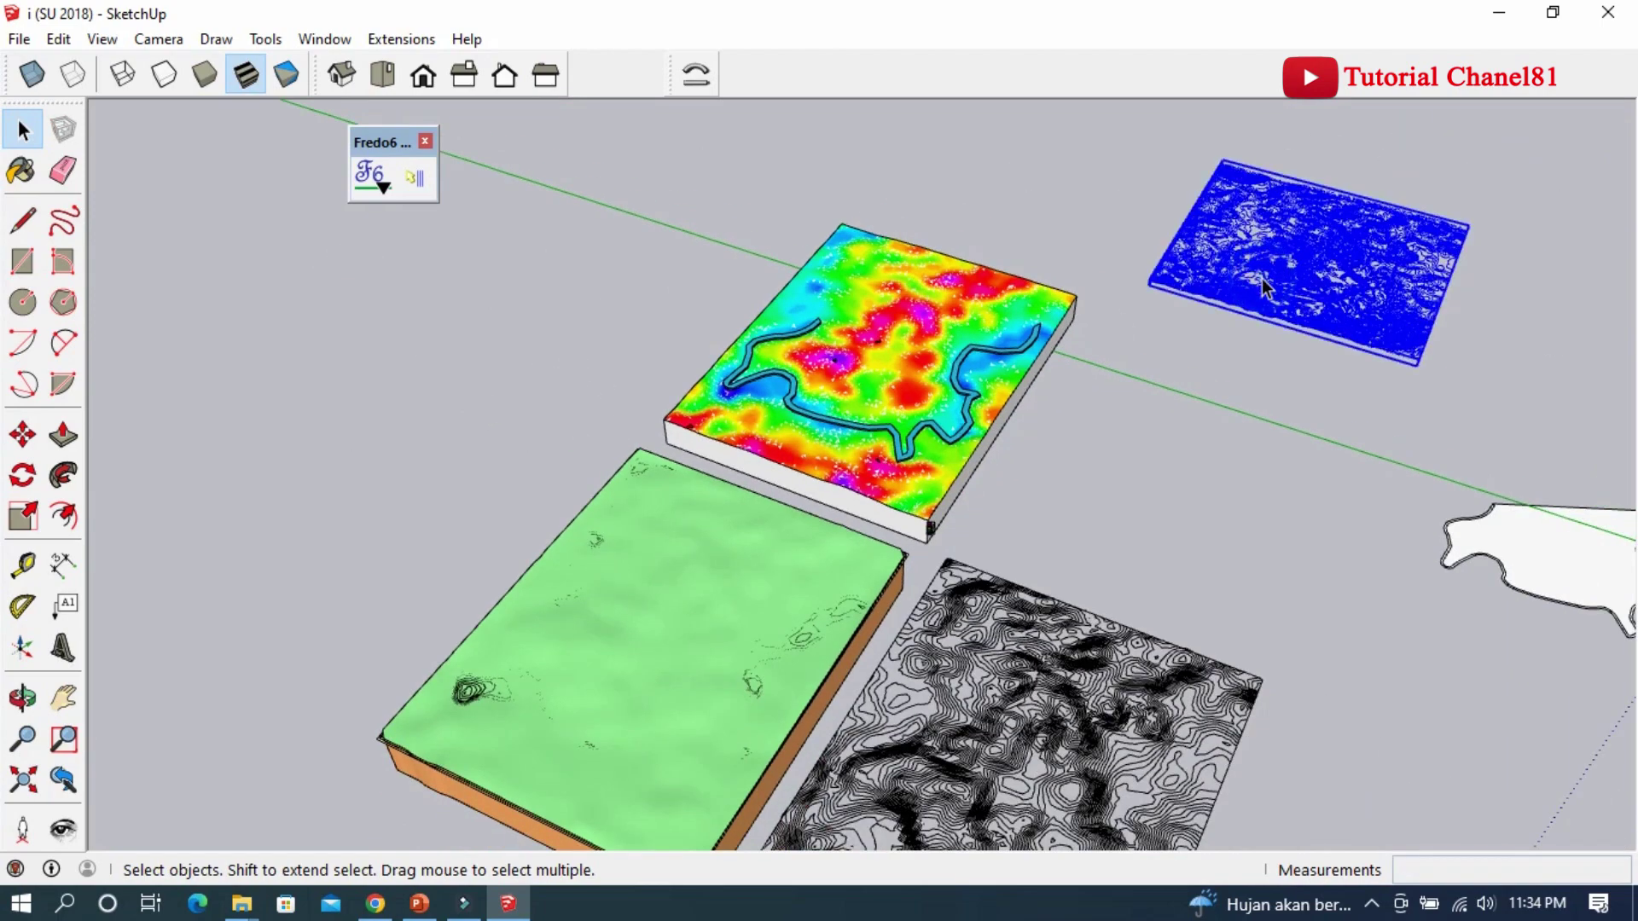
key("Delete")
scroll(1094, 269, "down", 1)
scroll(1134, 437, "down", 1)
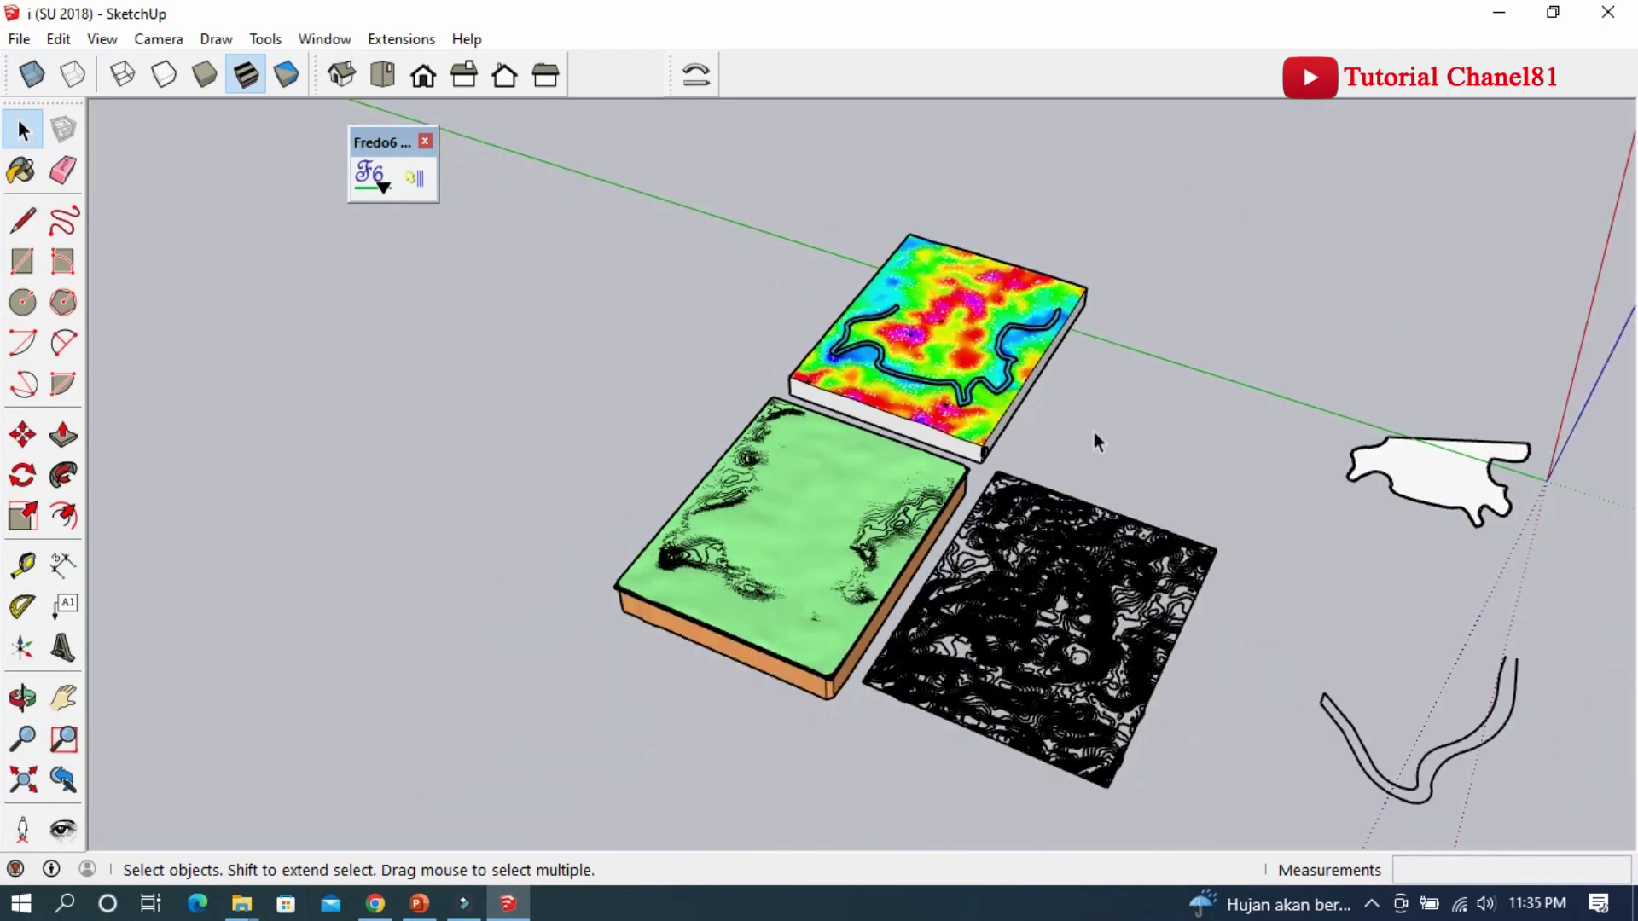
scroll(991, 614, "up", 1)
scroll(991, 614, "up", 1)
scroll(991, 614, "up", 1)
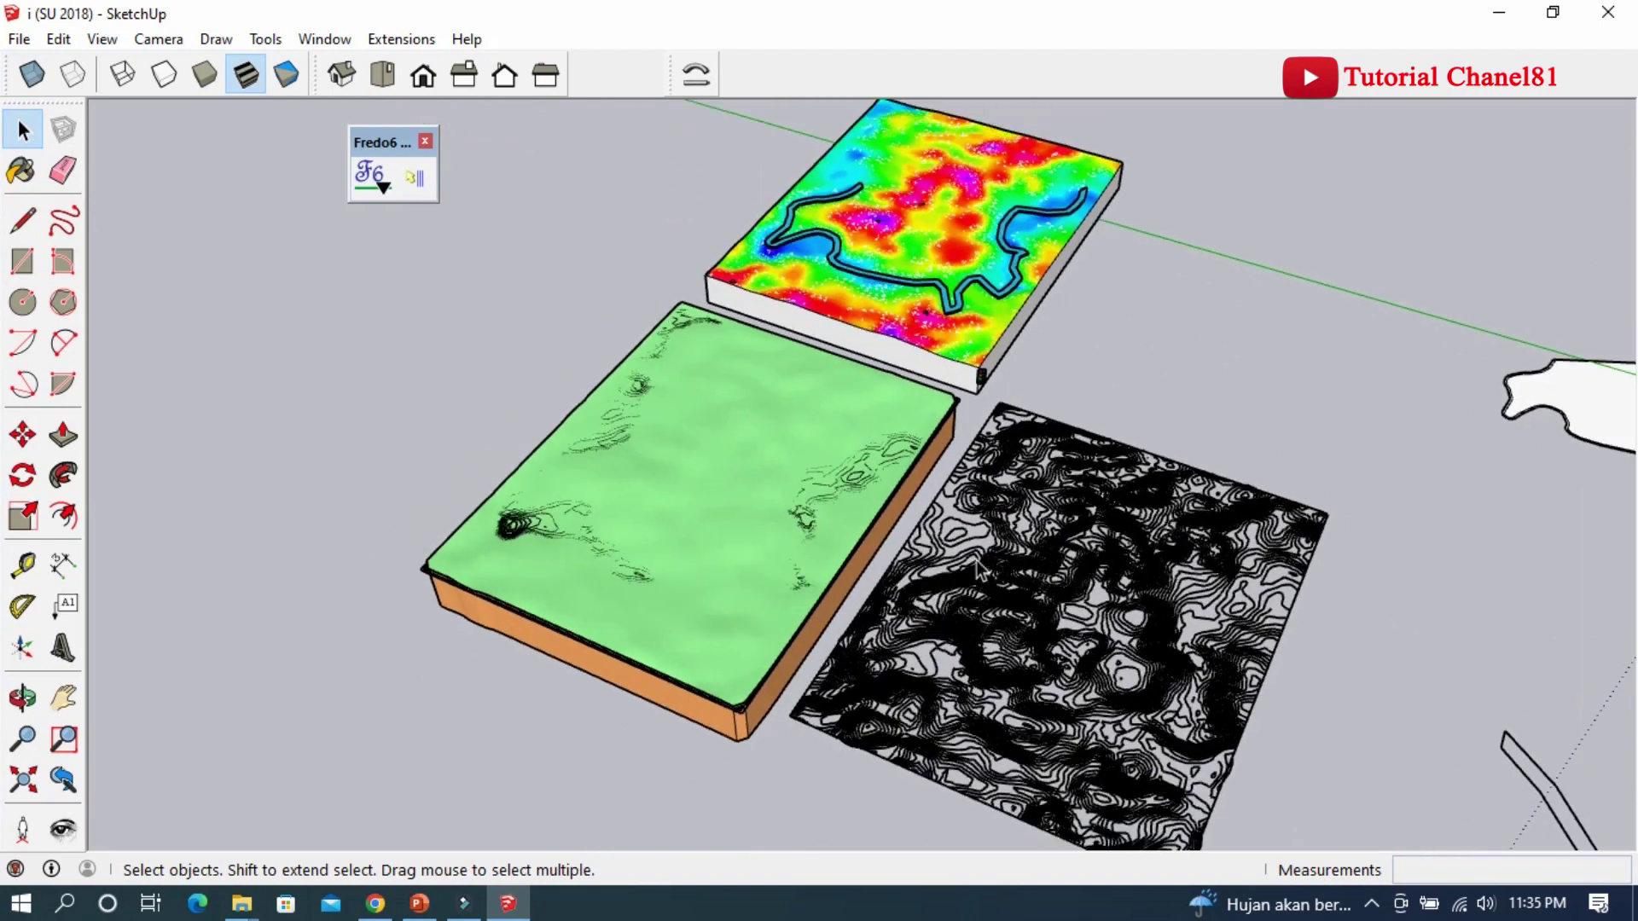
scroll(977, 570, "down", 1)
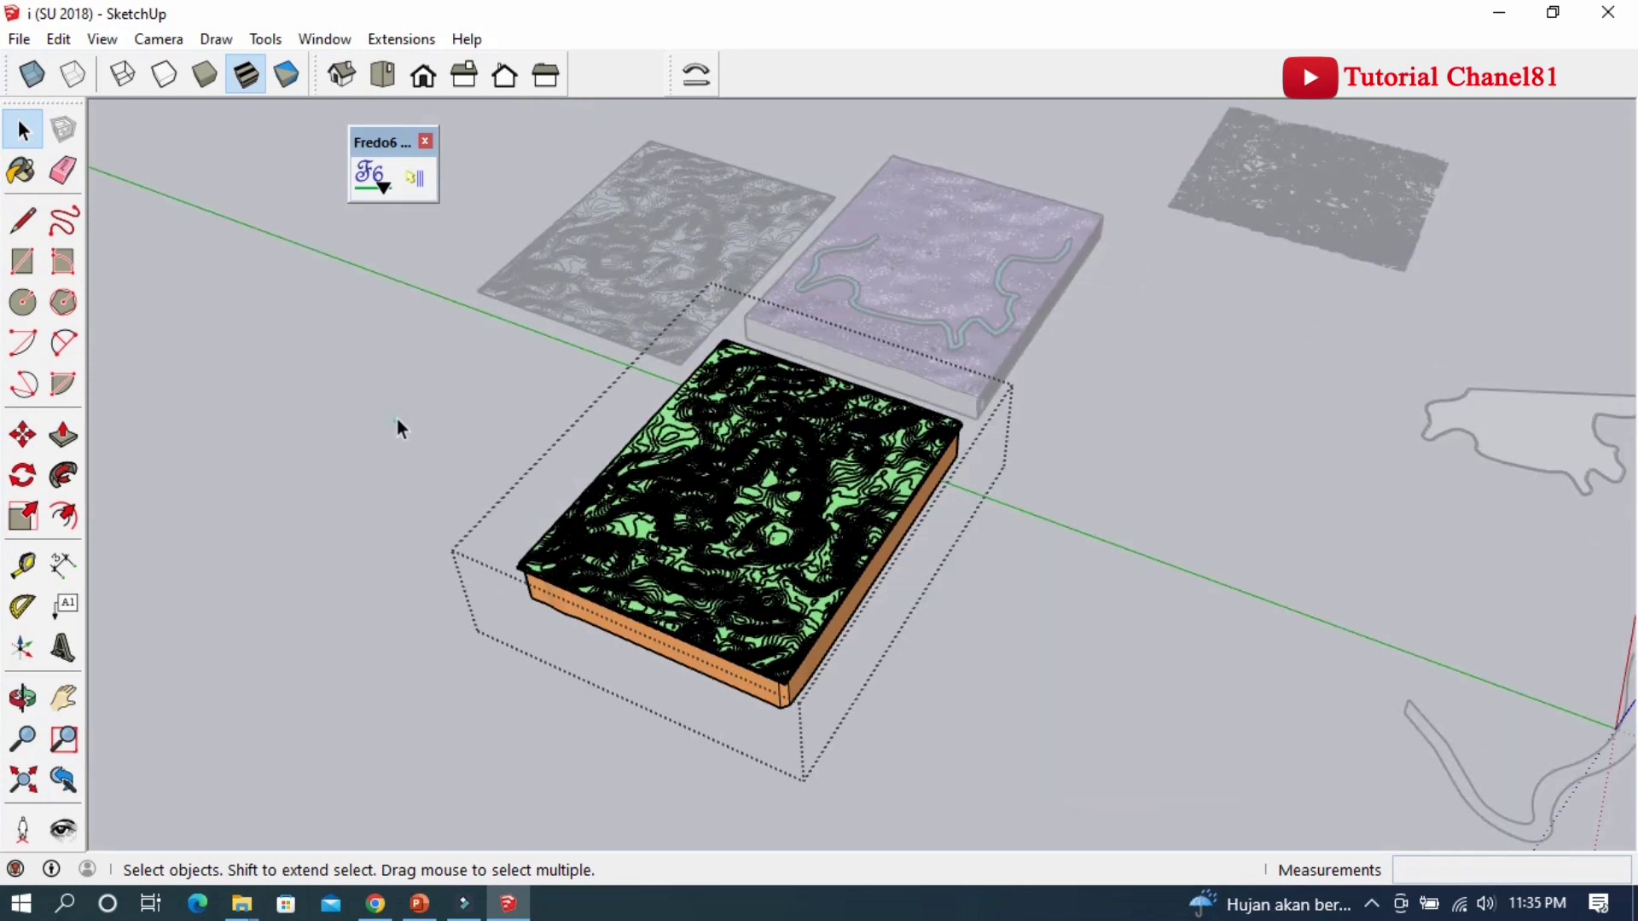
Step: Delete the top-right and top-left contour sheets plus the white shape and curve
left_click(1287, 181)
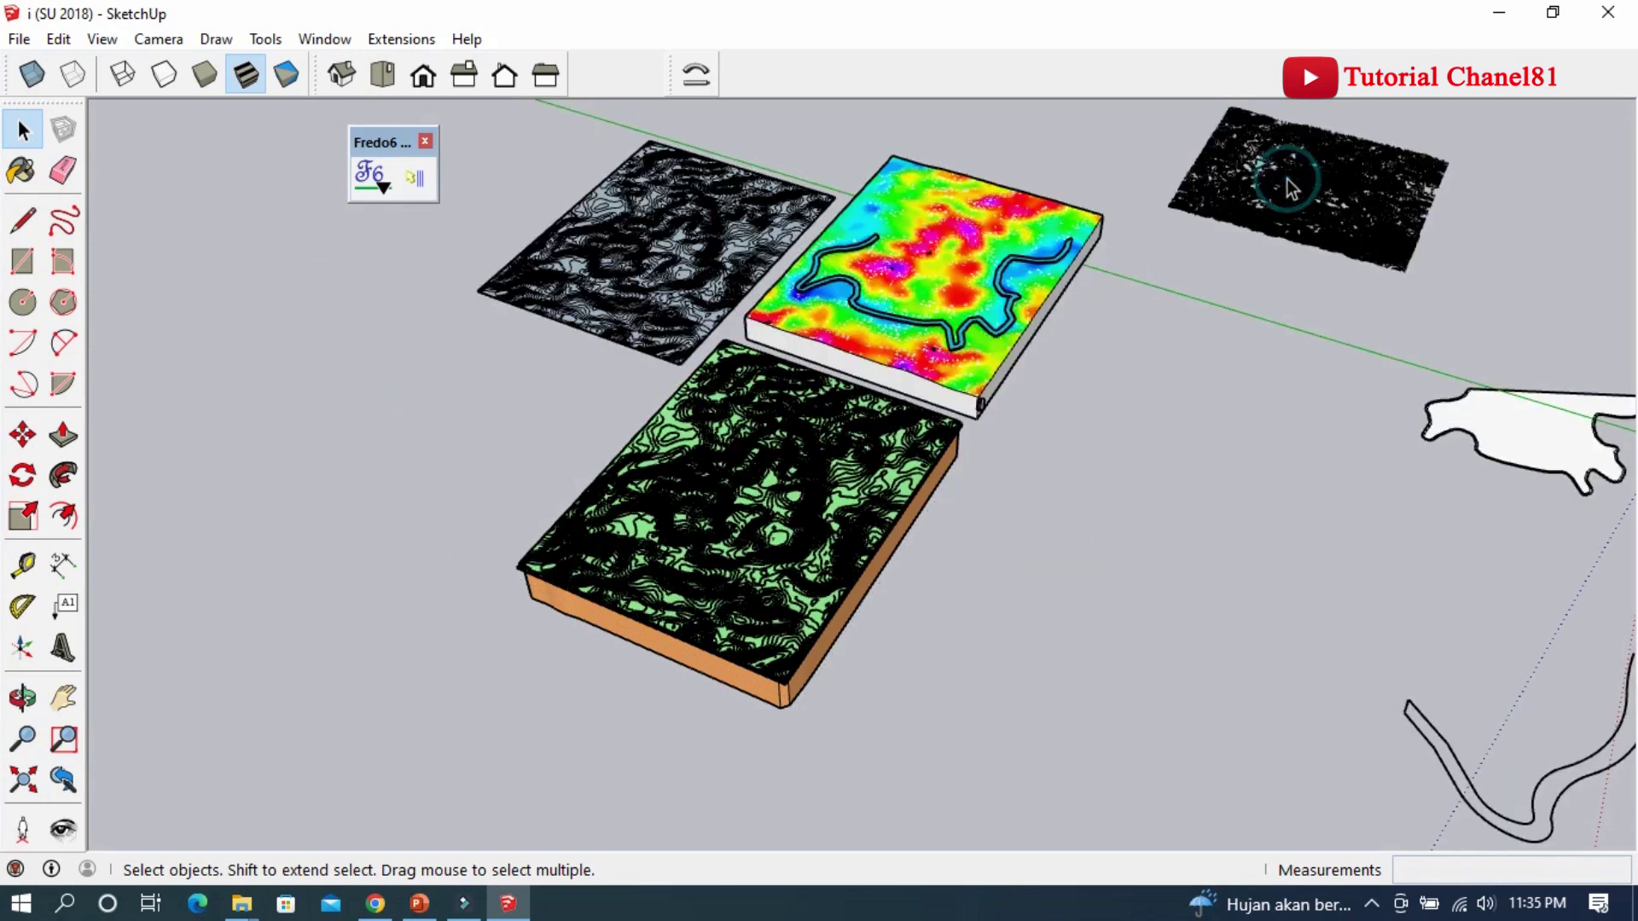
key("Delete")
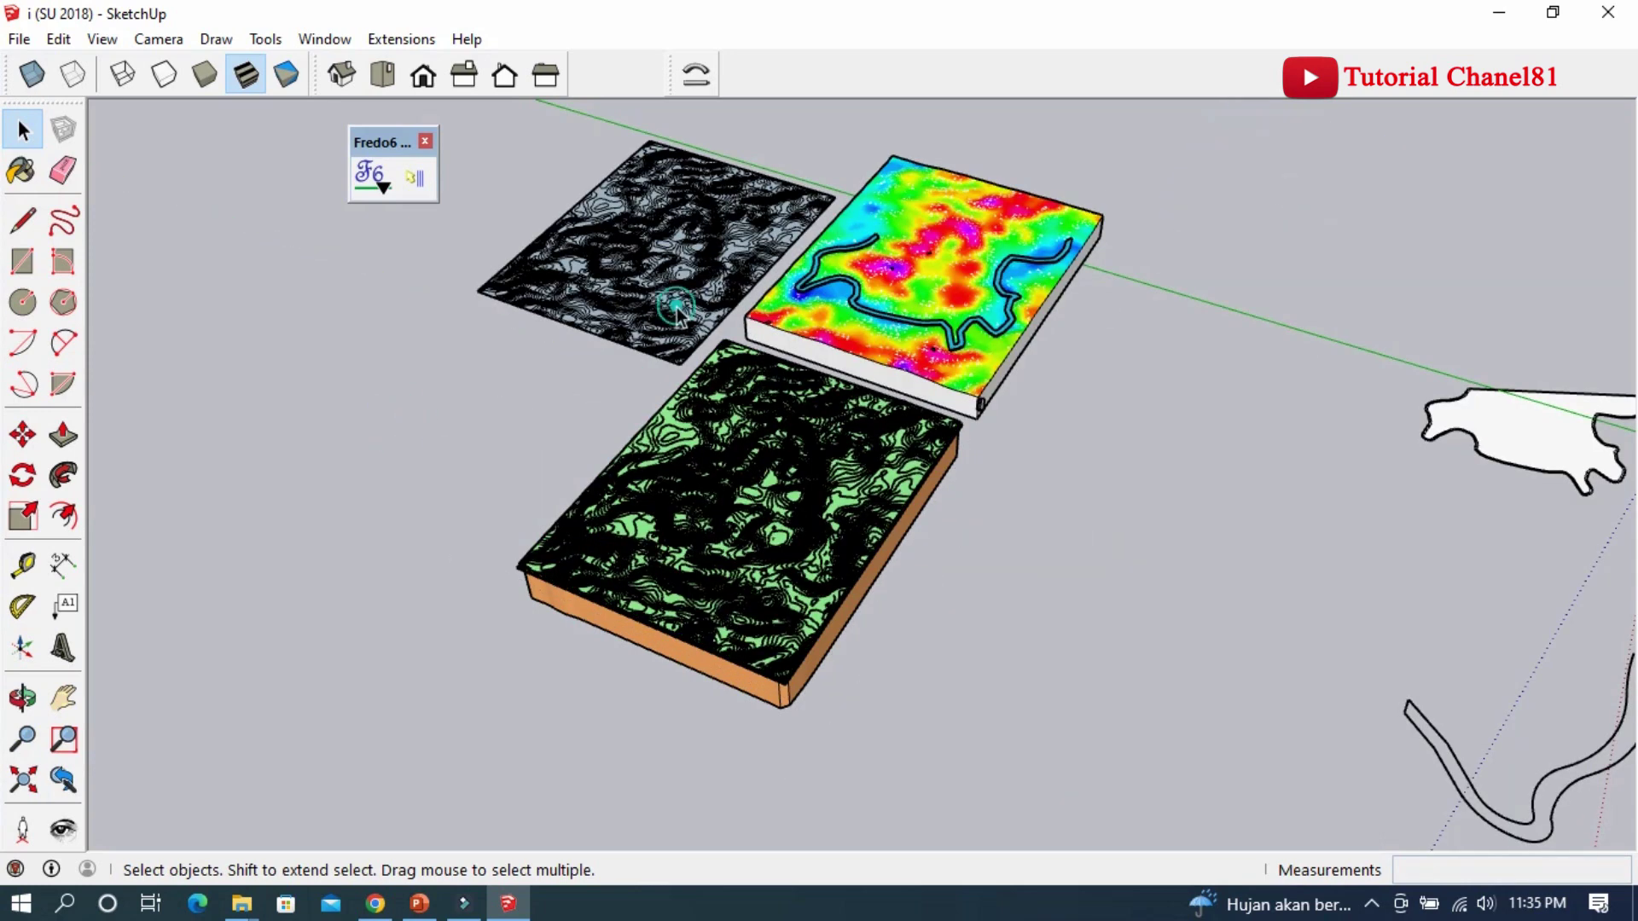
left_click(677, 308)
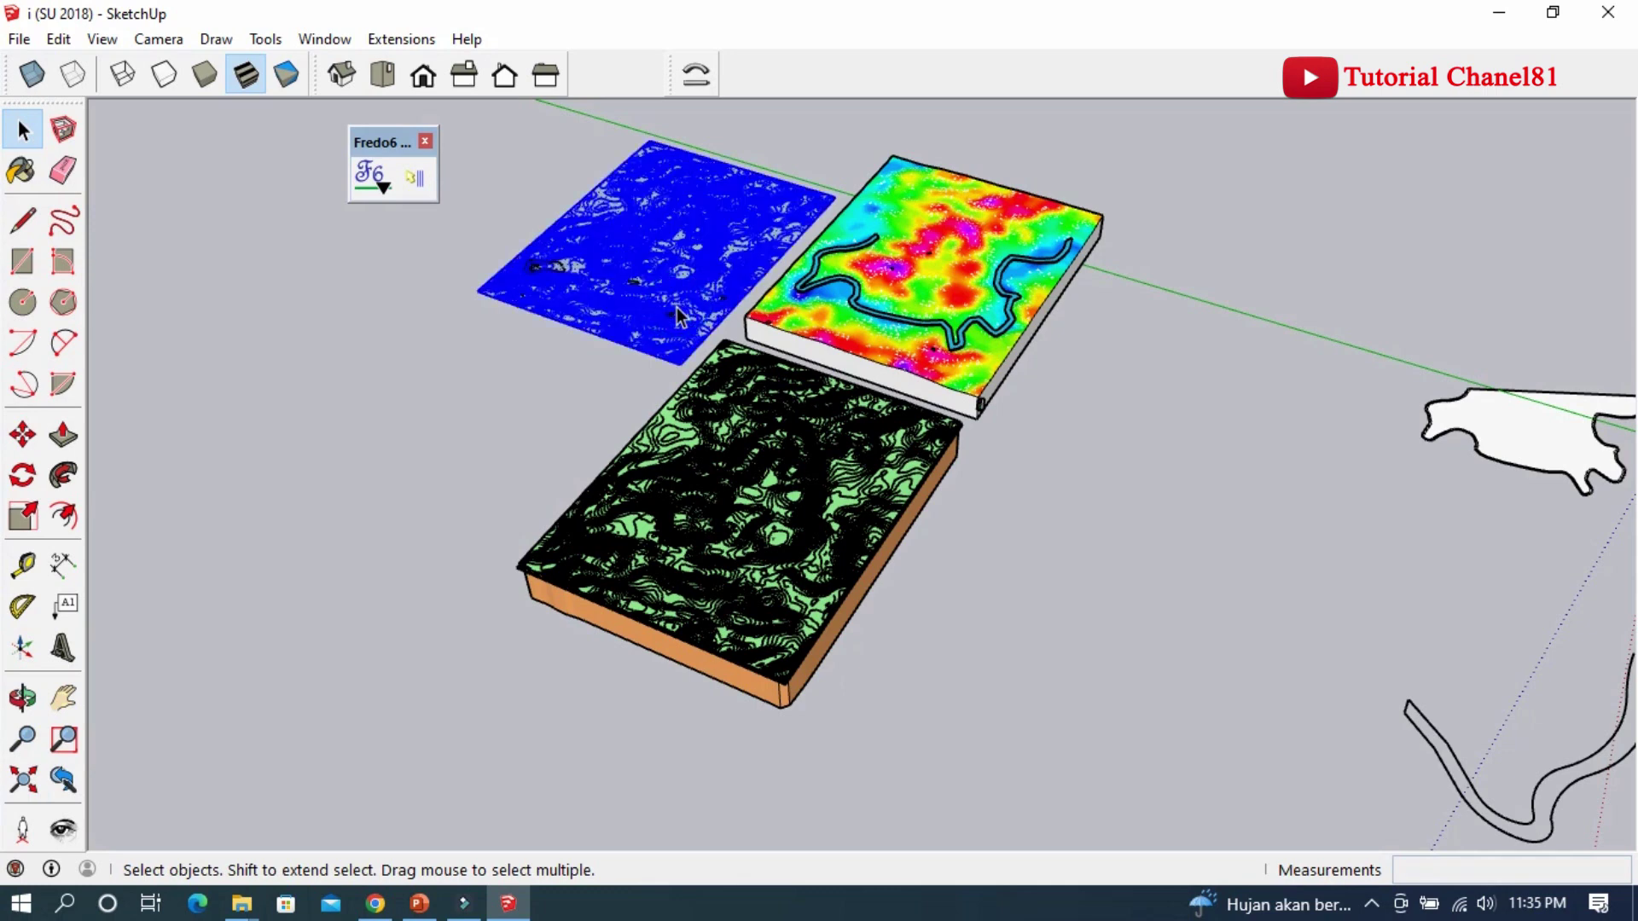
key("Delete")
scroll(375, 389, "down", 2)
mouse_move(1184, 271)
left_mouse_down()
mouse_move(1455, 674)
mouse_move(1513, 798)
left_mouse_up()
key("Delete")
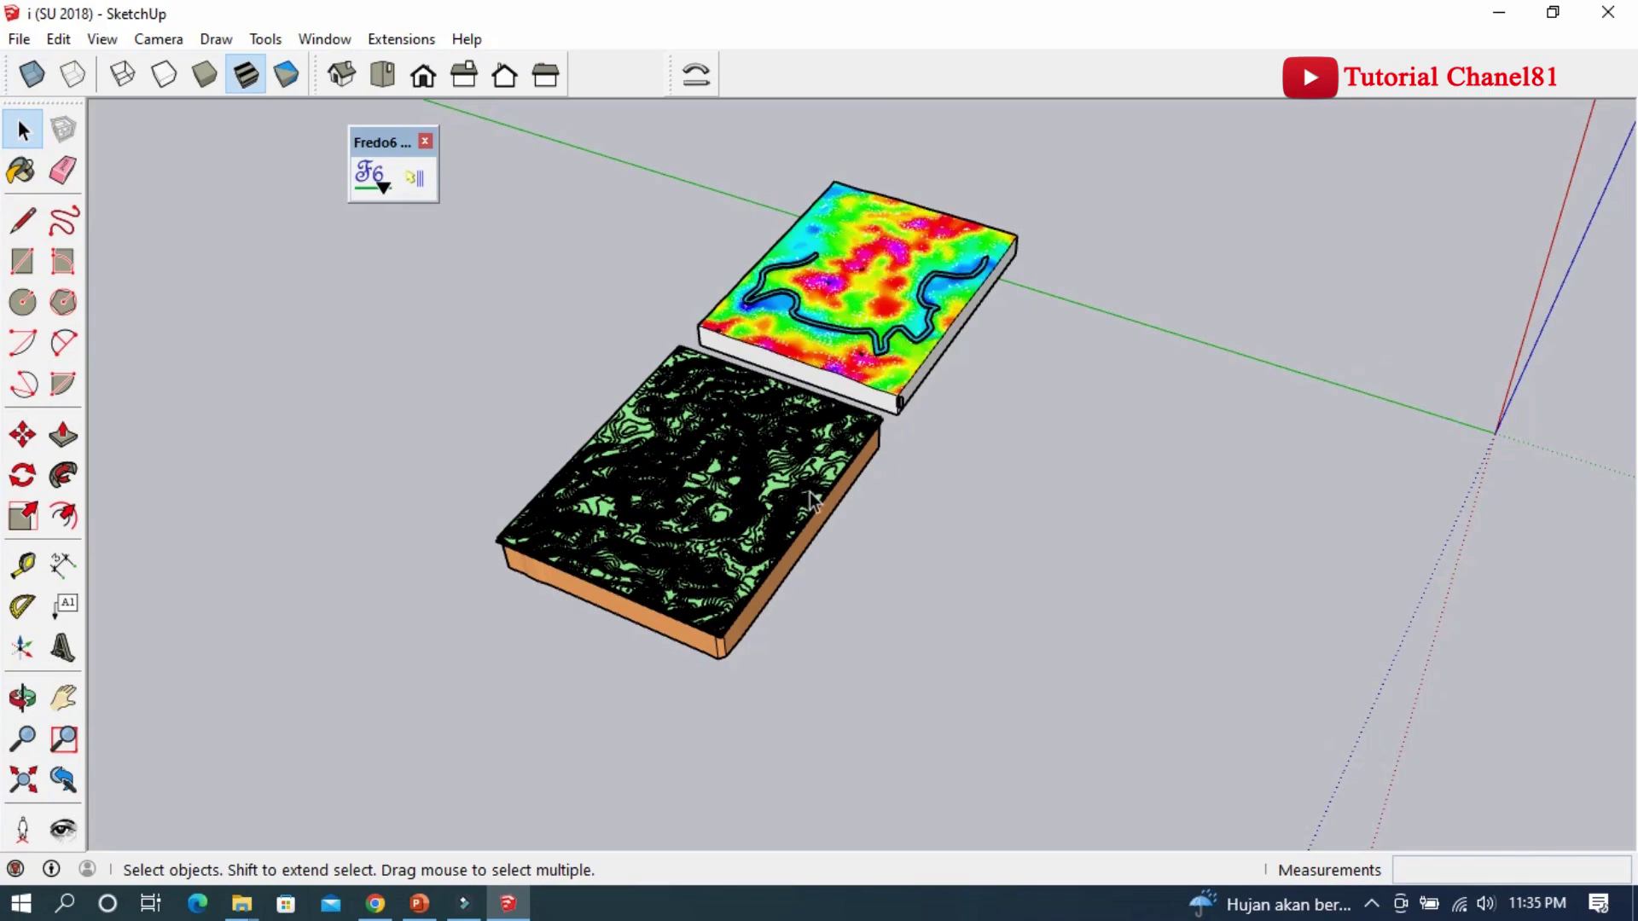
scroll(818, 478, "up", 1)
Step: Select the rainbow terrain block and orbit to view both blocks together
left_click(889, 352)
scroll(878, 358, "down", 1)
scroll(906, 266, "up", 2)
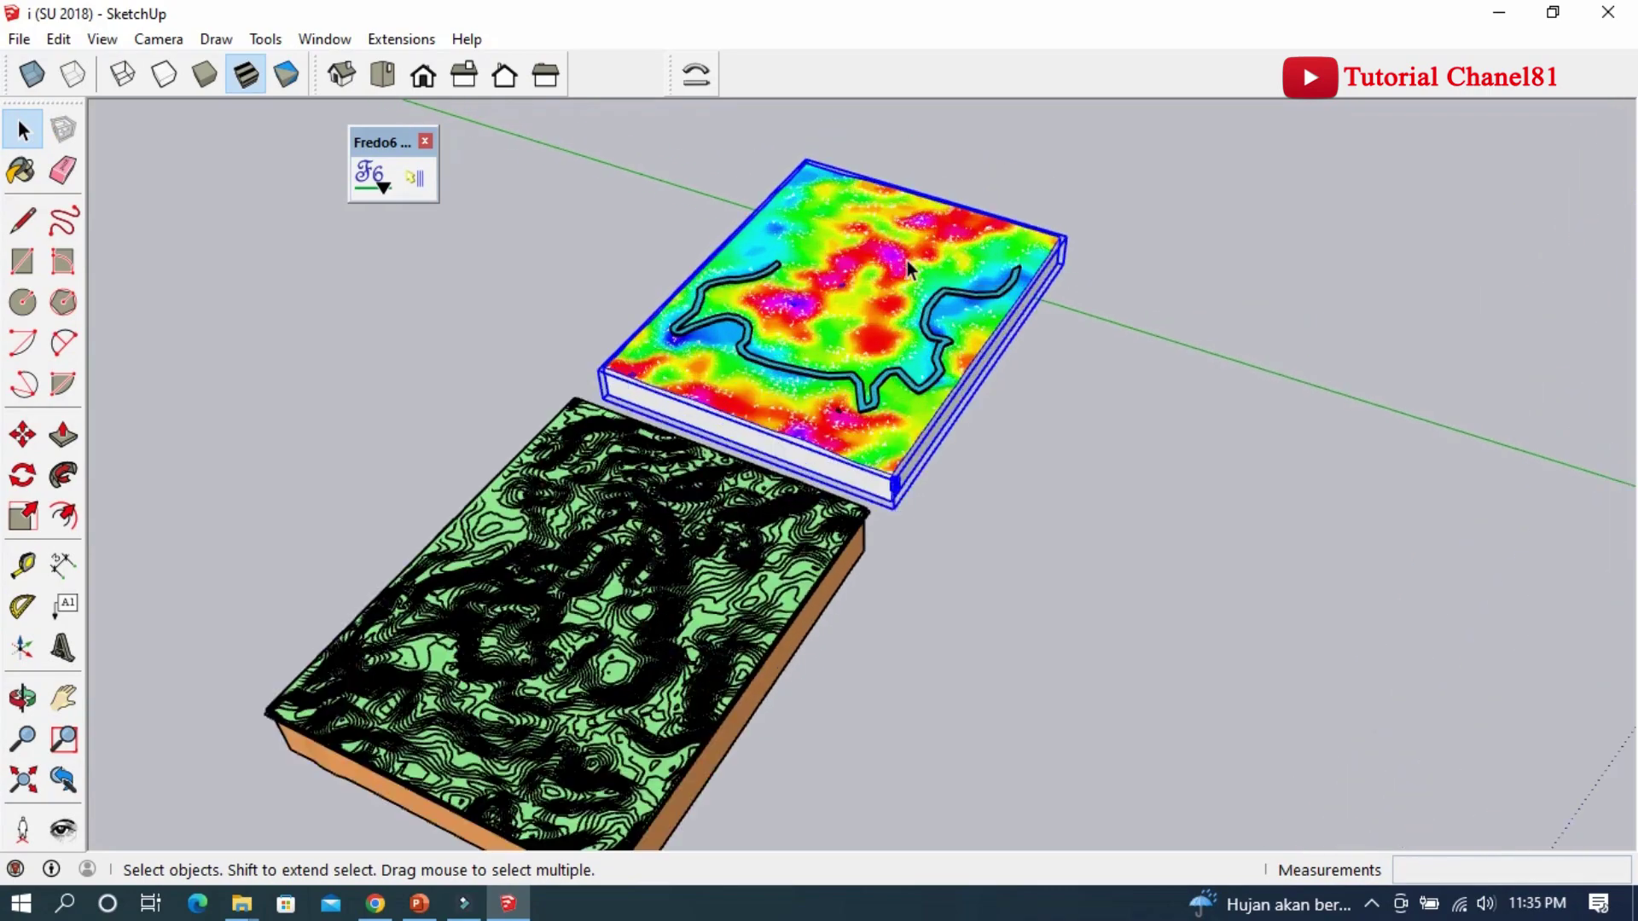
scroll(909, 270, "up", 3)
scroll(869, 358, "up", 1)
mouse_move(852, 355)
middle_mouse_down()
mouse_move(794, 497)
mouse_move(866, 460)
mouse_move(781, 330)
middle_mouse_up()
scroll(866, 460, "up", 1)
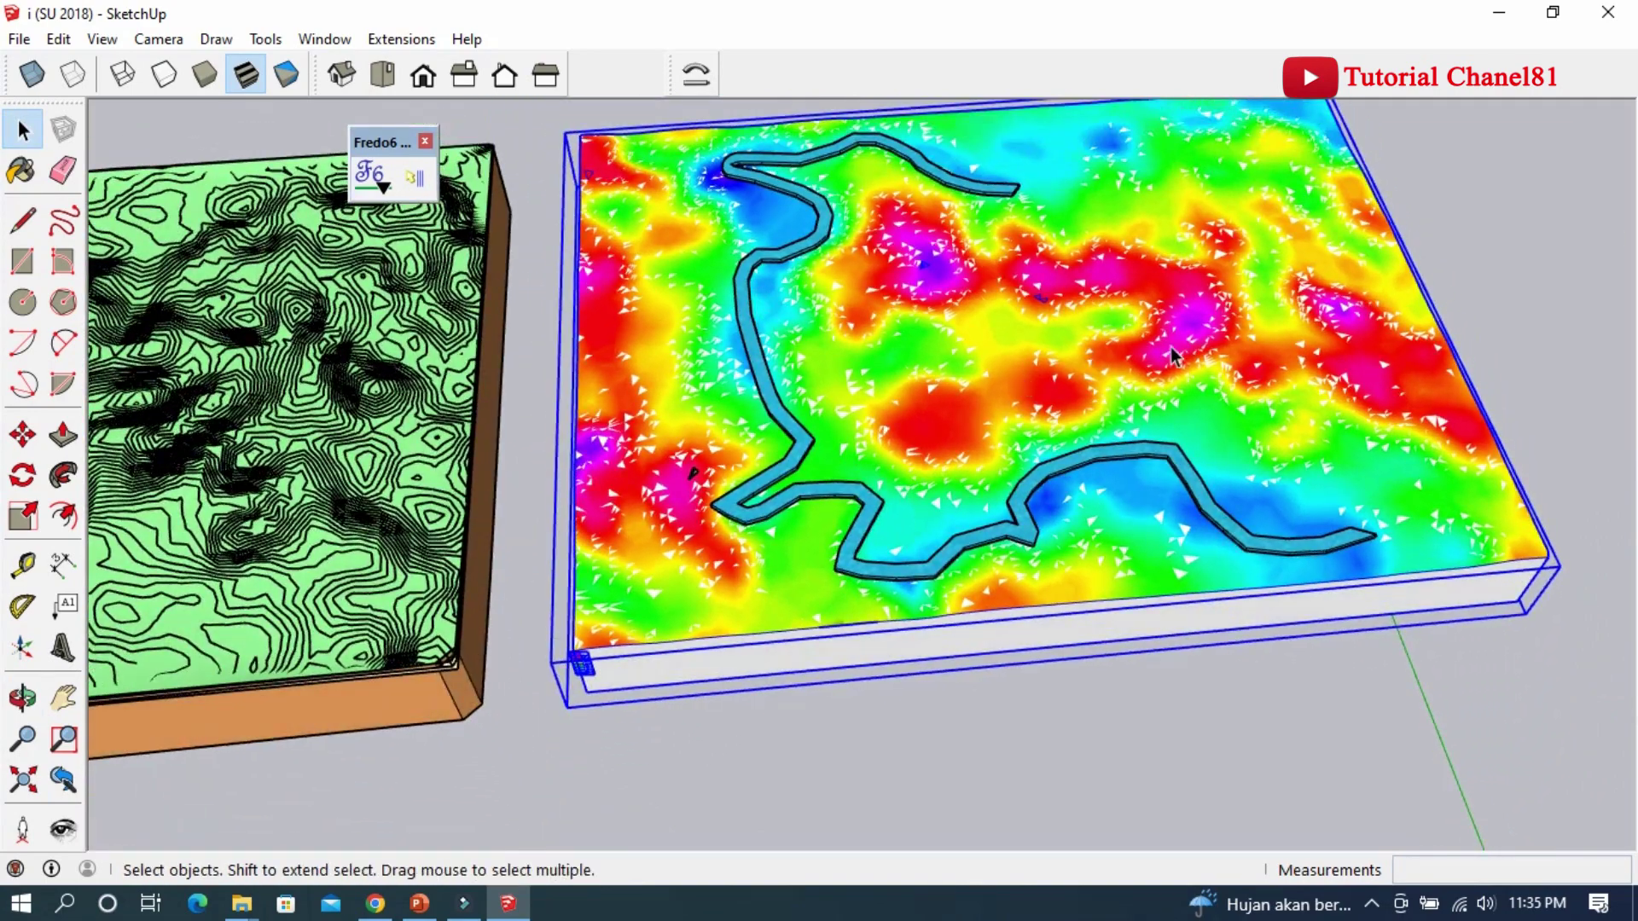
scroll(1171, 357, "down", 3)
mouse_move(1175, 346)
middle_mouse_down()
mouse_move(811, 500)
mouse_move(1086, 446)
mouse_move(980, 461)
middle_mouse_up()
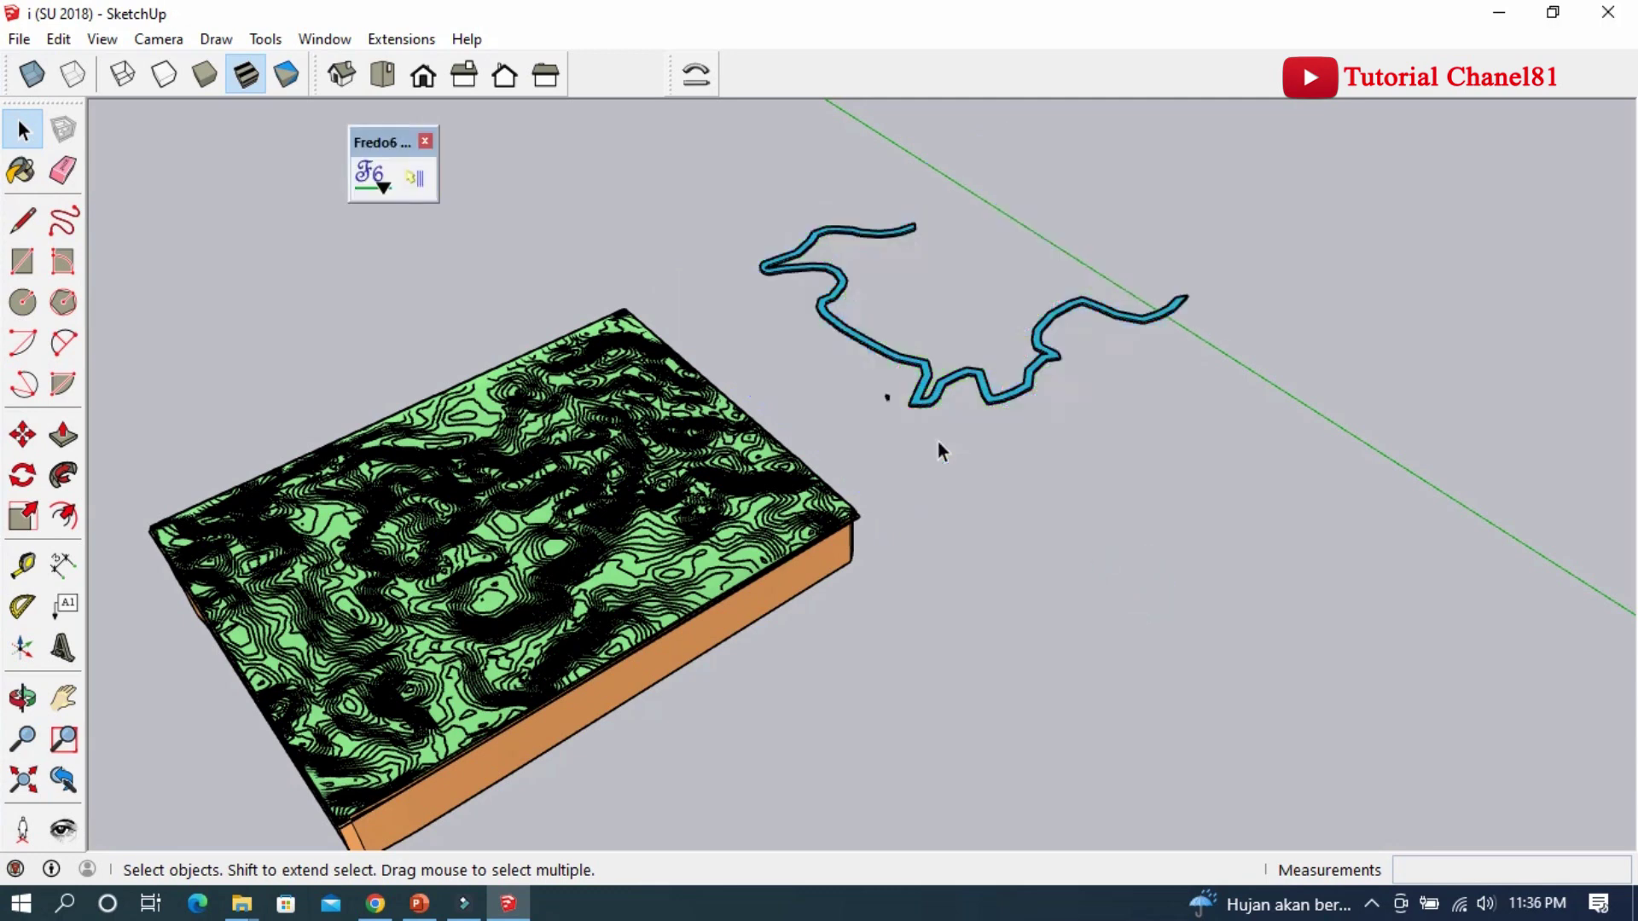
Step: Window-select the stray dot and orbit around the remaining green terrain block
scroll(1027, 300, "down", 3)
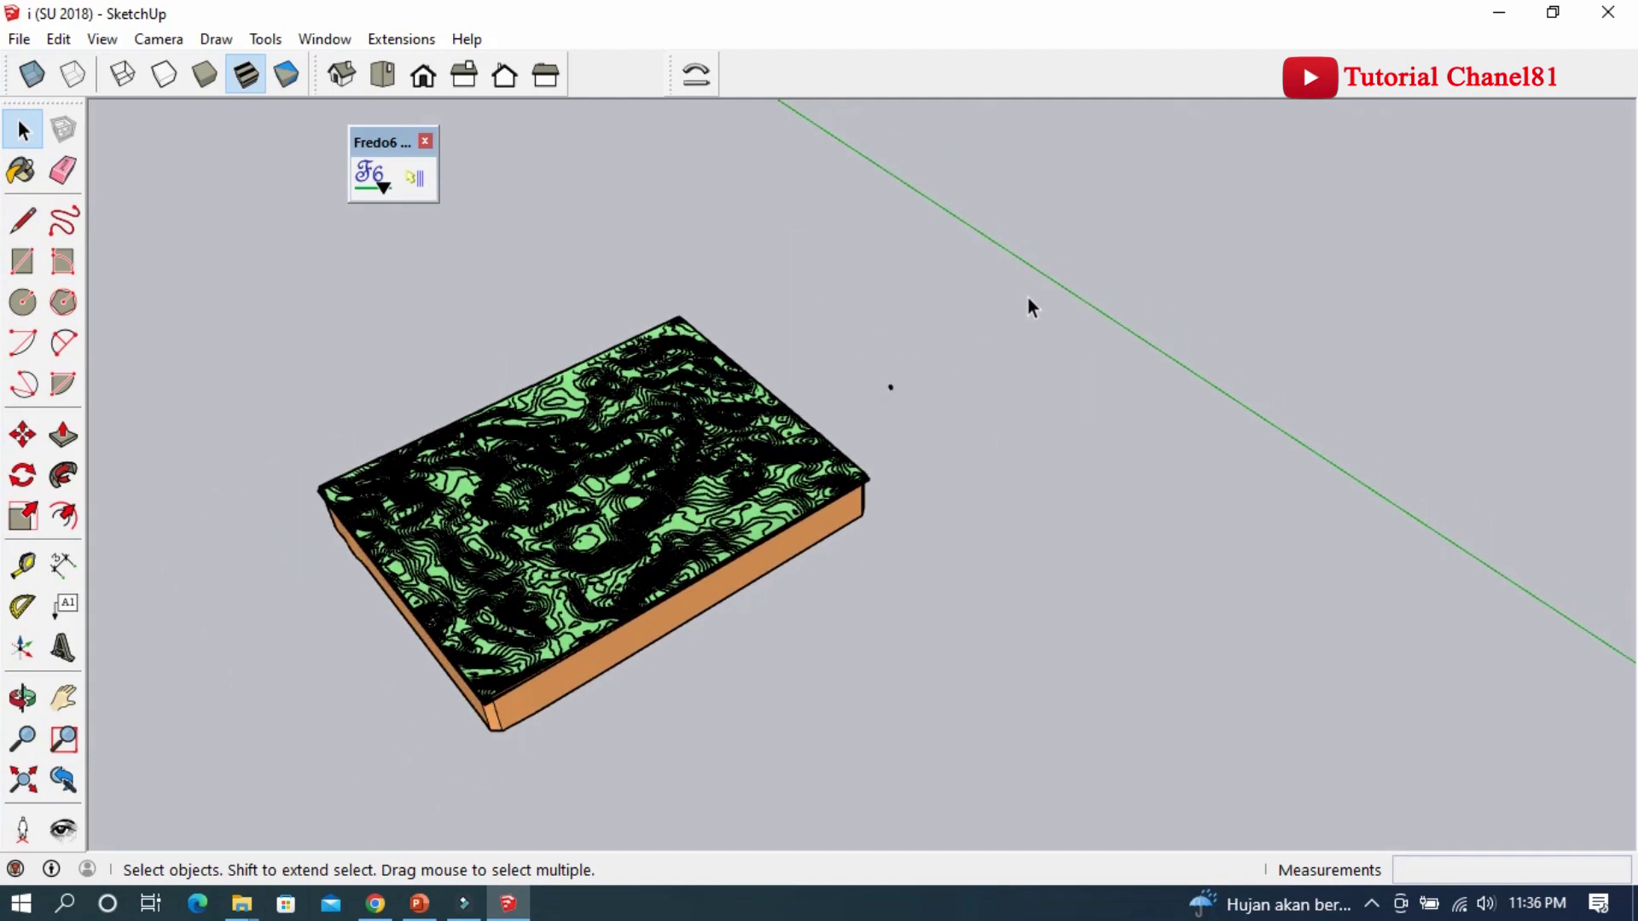
scroll(1026, 300, "down", 1)
left_click_drag(890, 326, 962, 426)
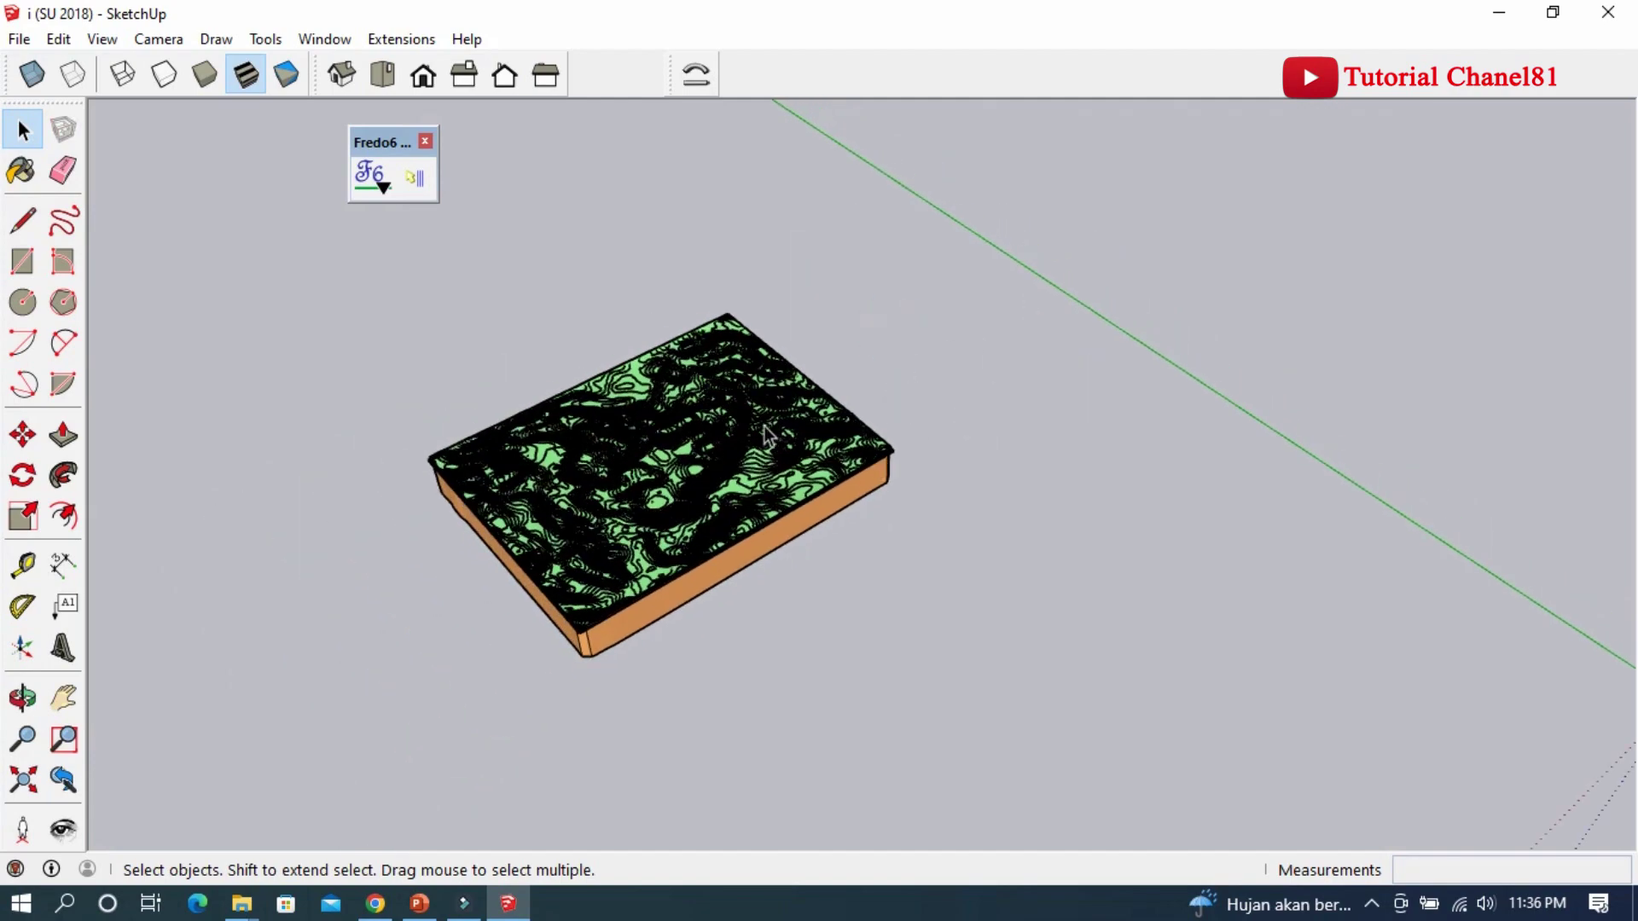
scroll(767, 435, "up", 2)
middle_click_drag(949, 300, 739, 682)
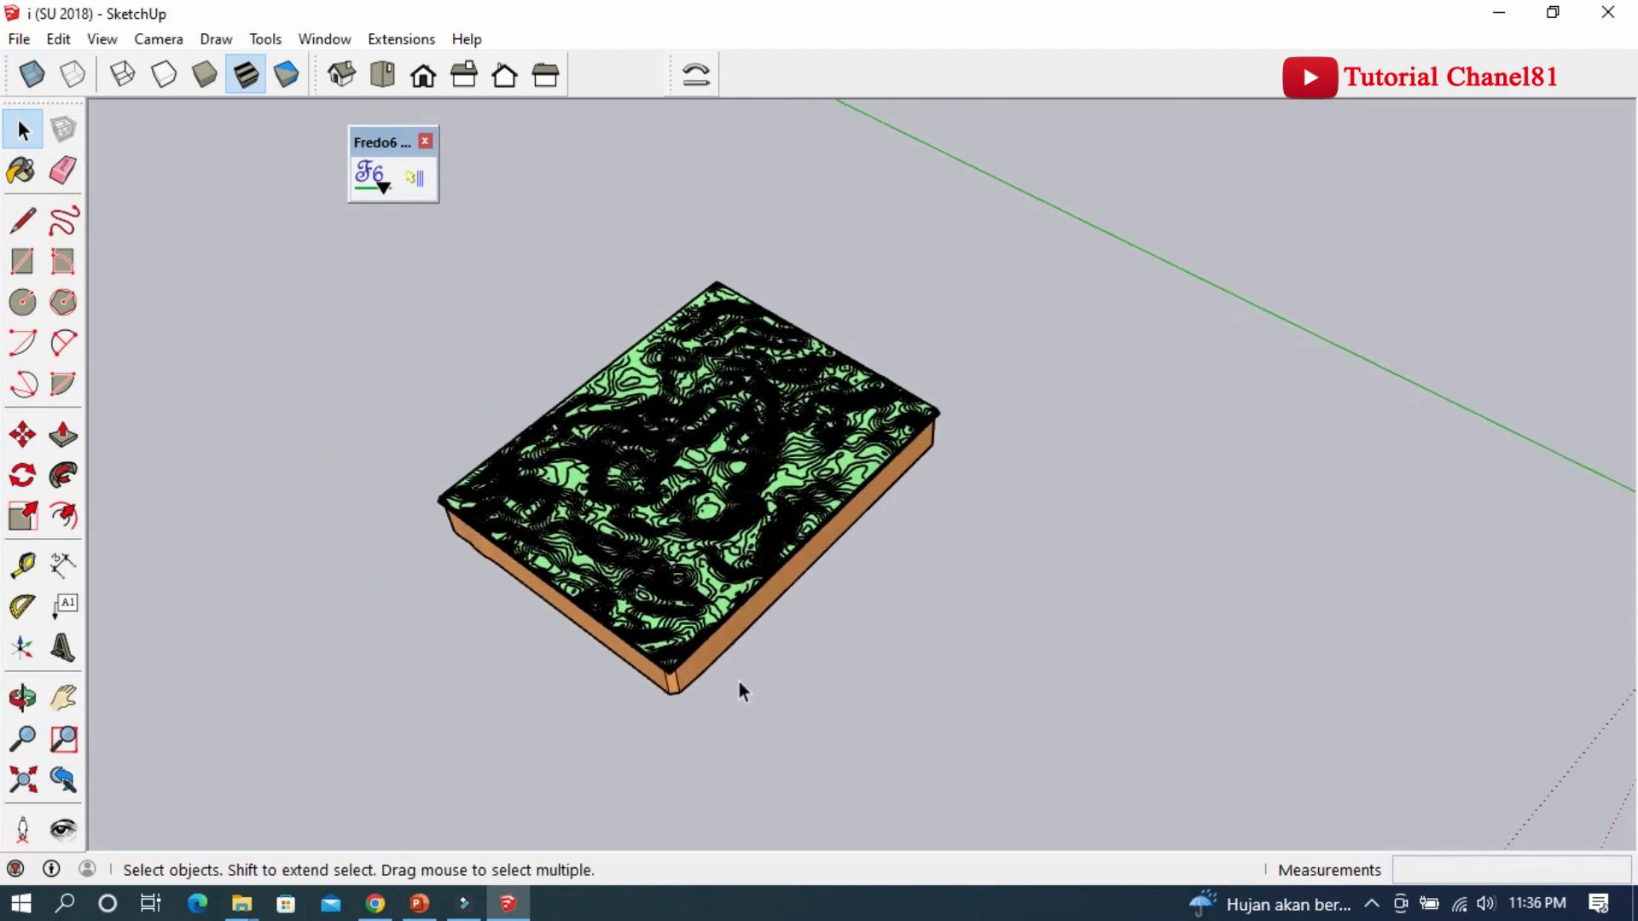
scroll(738, 682, "up", 2)
scroll(764, 412, "down", 1)
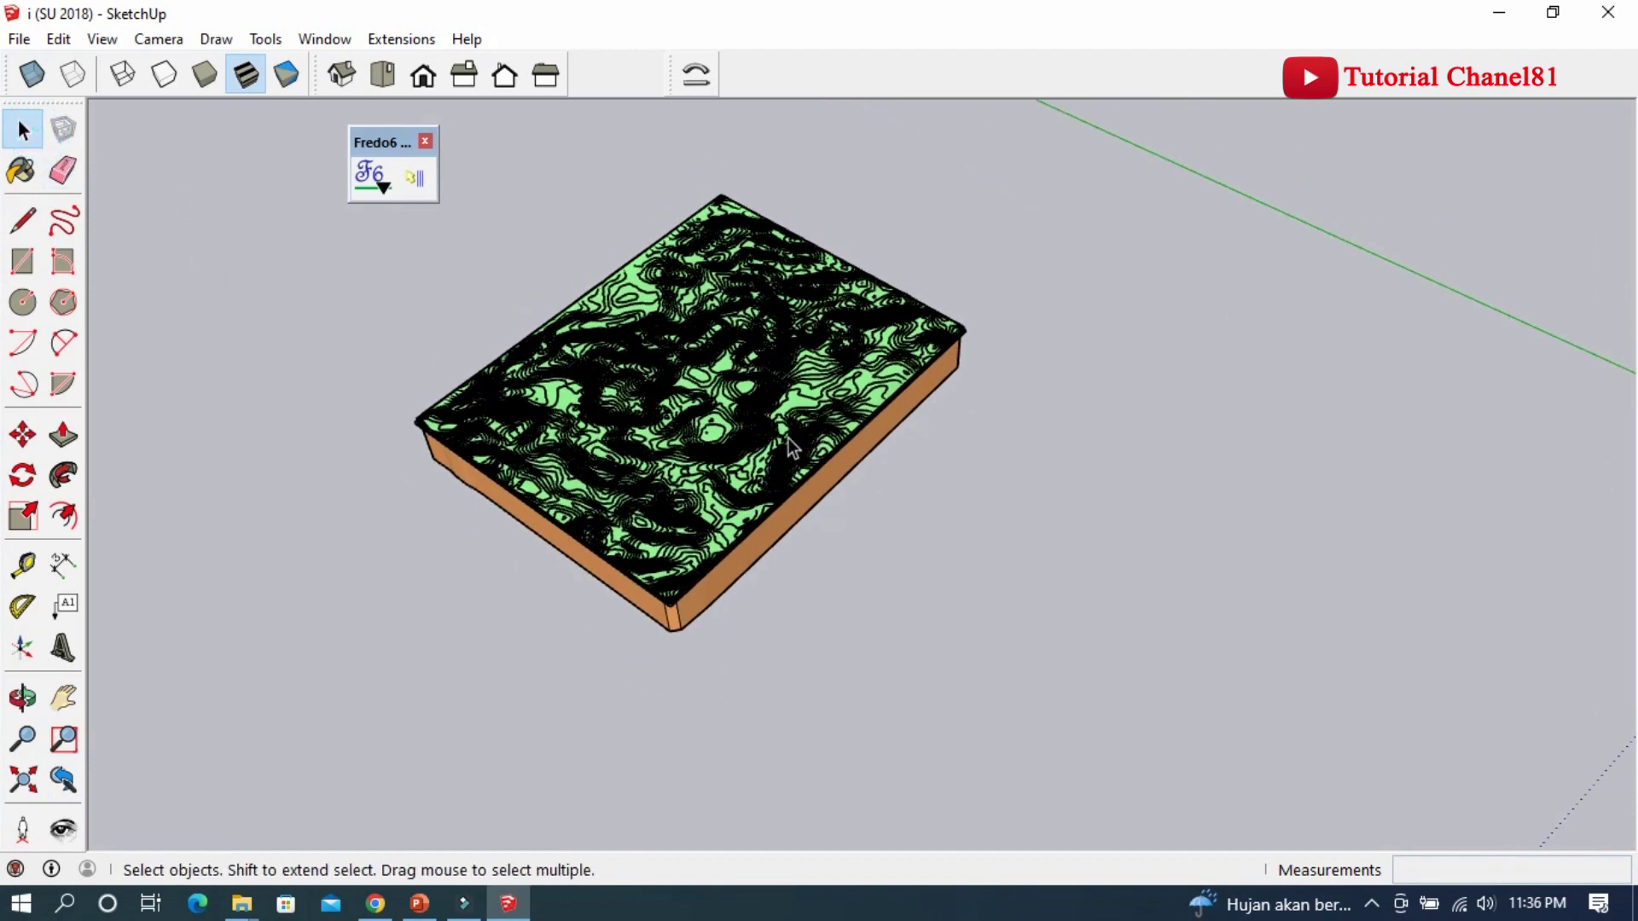
Step: Copy the green terrain block with Move and Ctrl, placing the copy beside the original
left_click(17, 437)
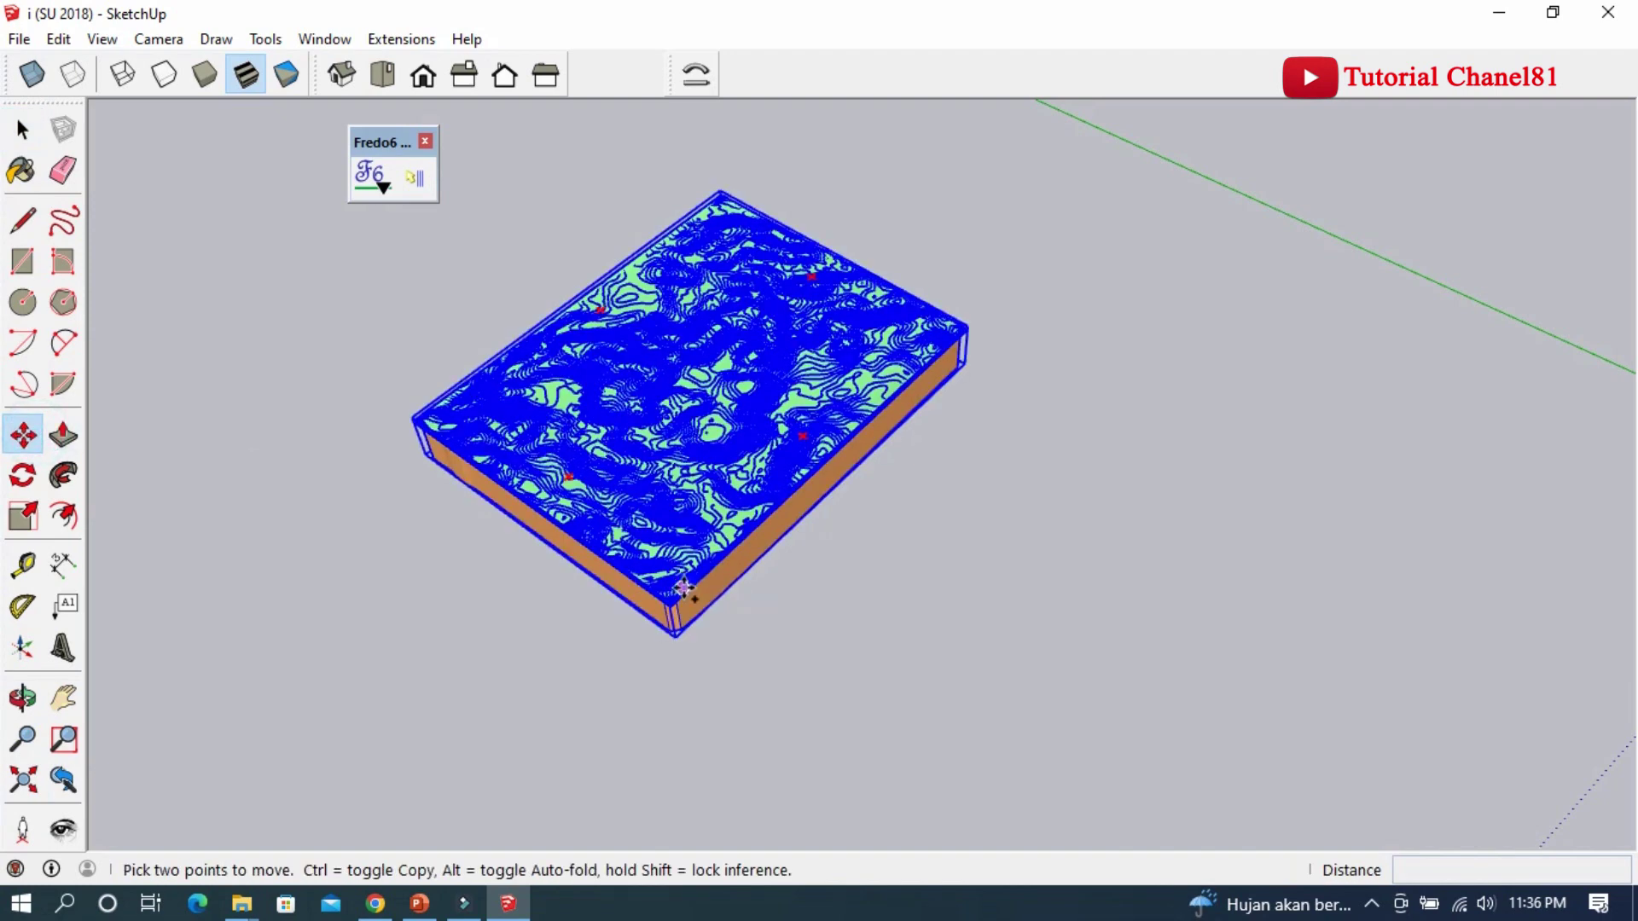
key("ctrl")
left_click(684, 589)
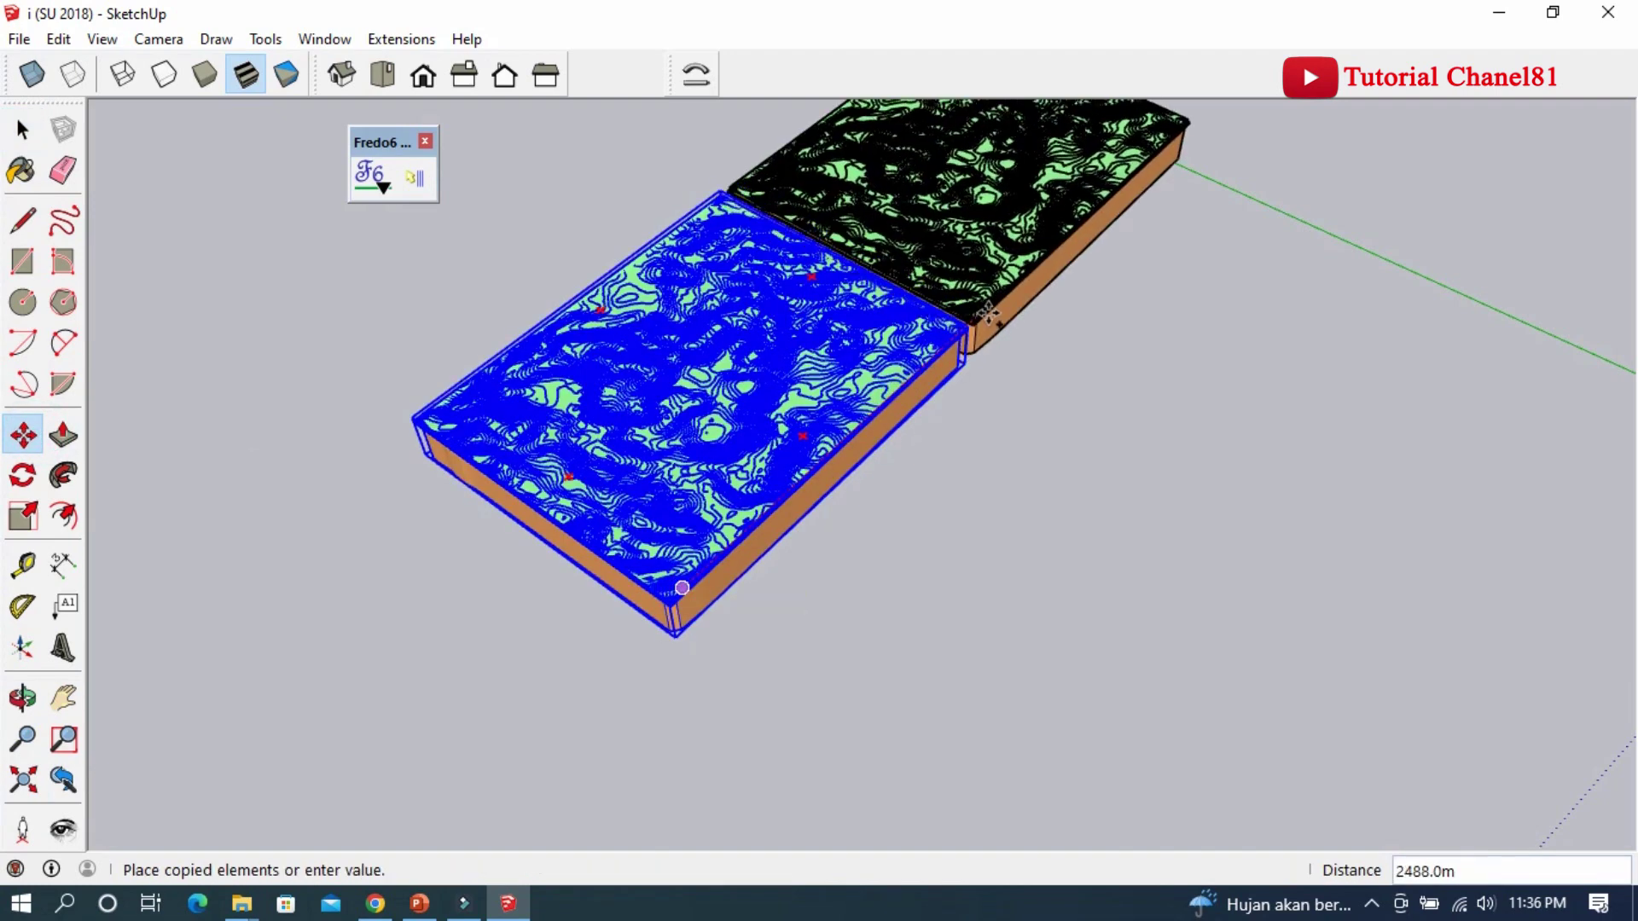
left_click(1002, 311)
middle_click_drag(537, 643, 504, 687)
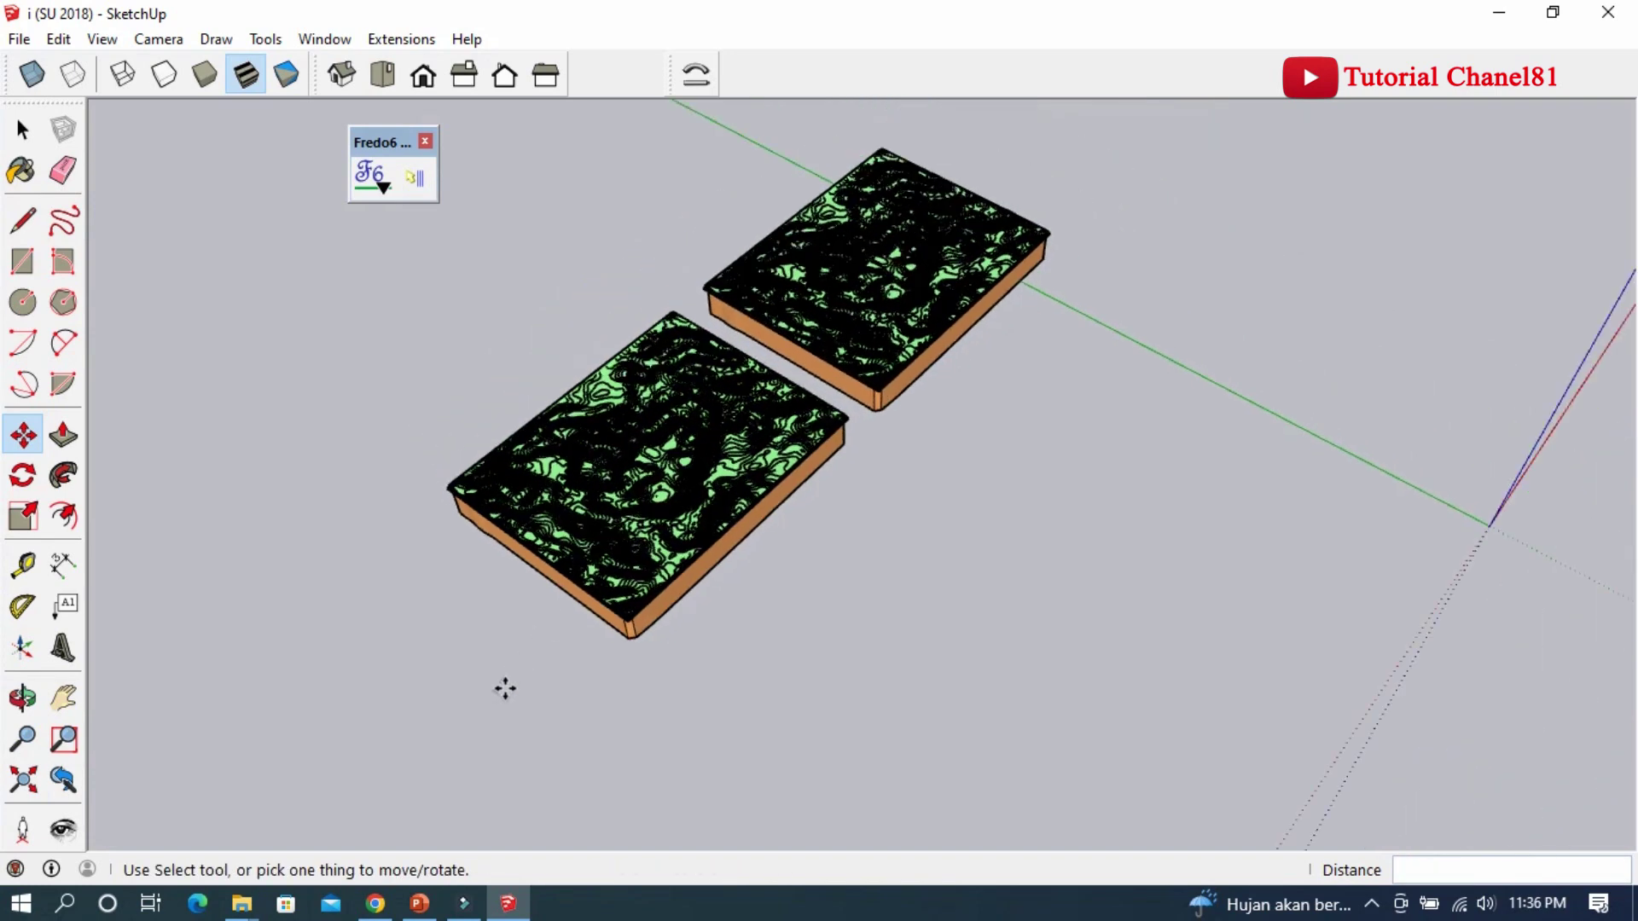
scroll(750, 324, "up", 1)
scroll(750, 324, "up", 1)
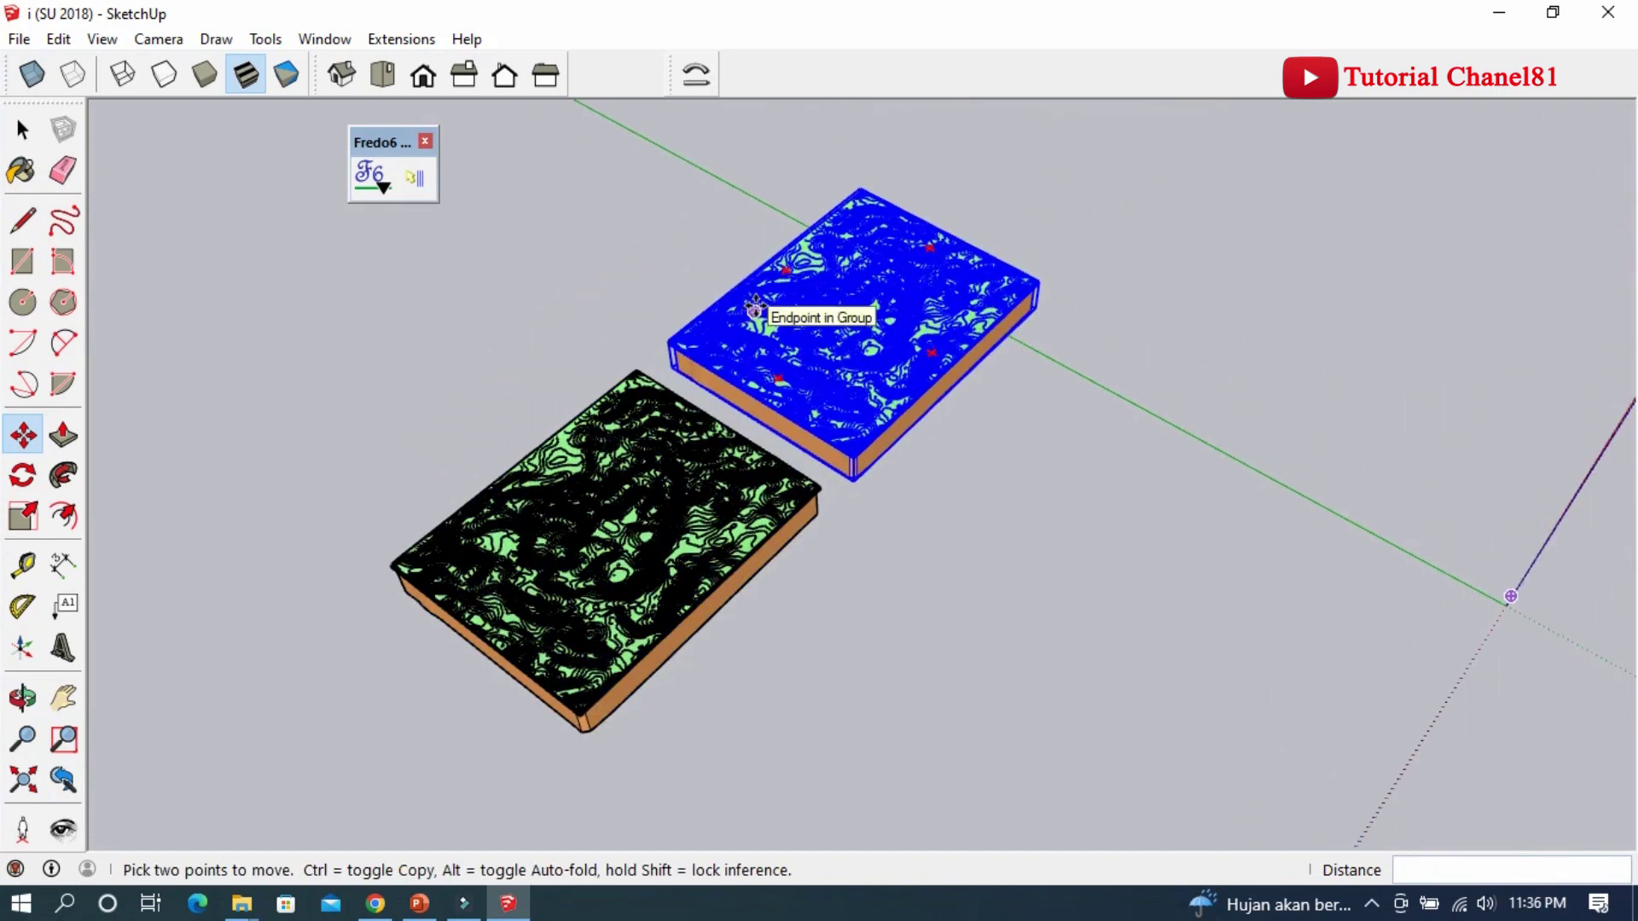
Step: Open the copied terrain group, select its top face and orbit around it
left_click(22, 130)
left_click(843, 388)
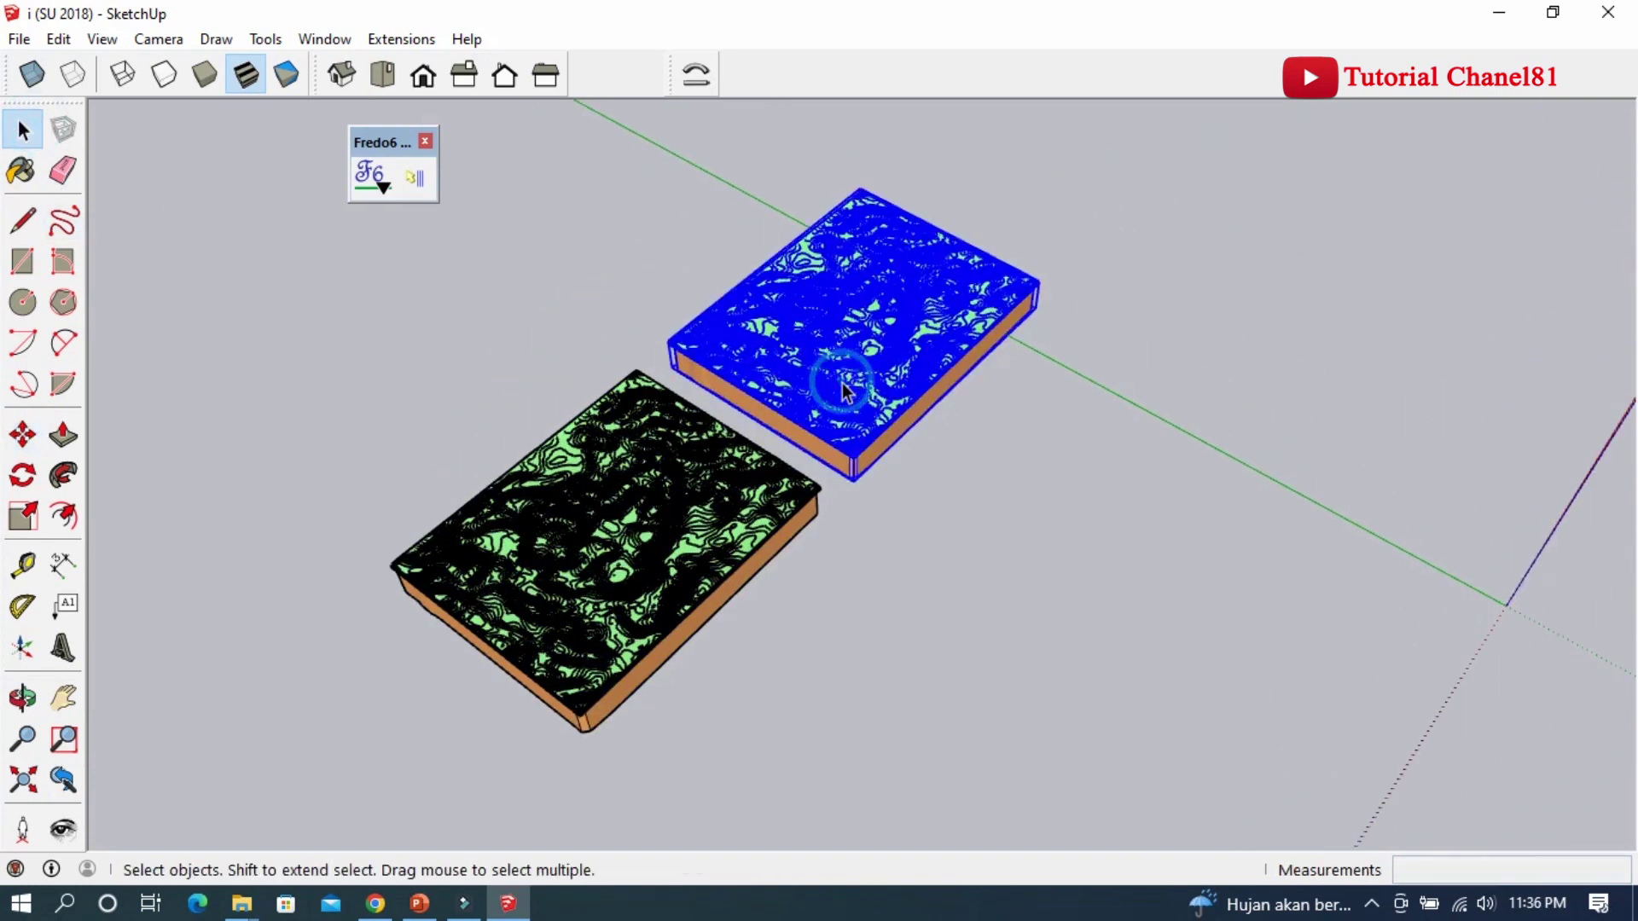
double_click(843, 388)
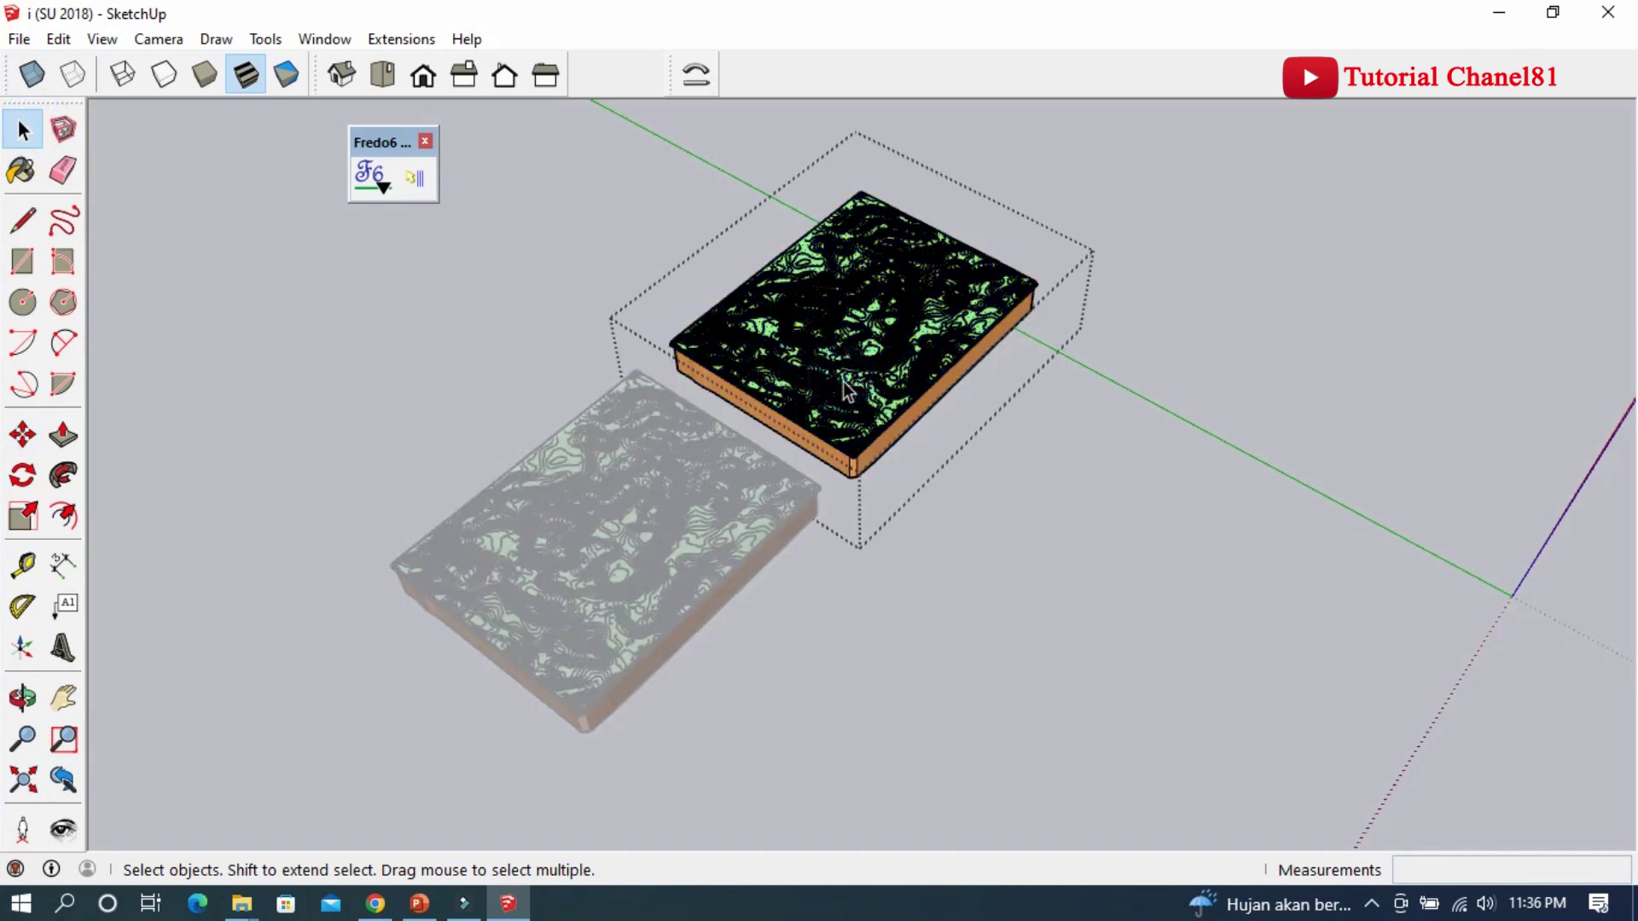
left_click(843, 397)
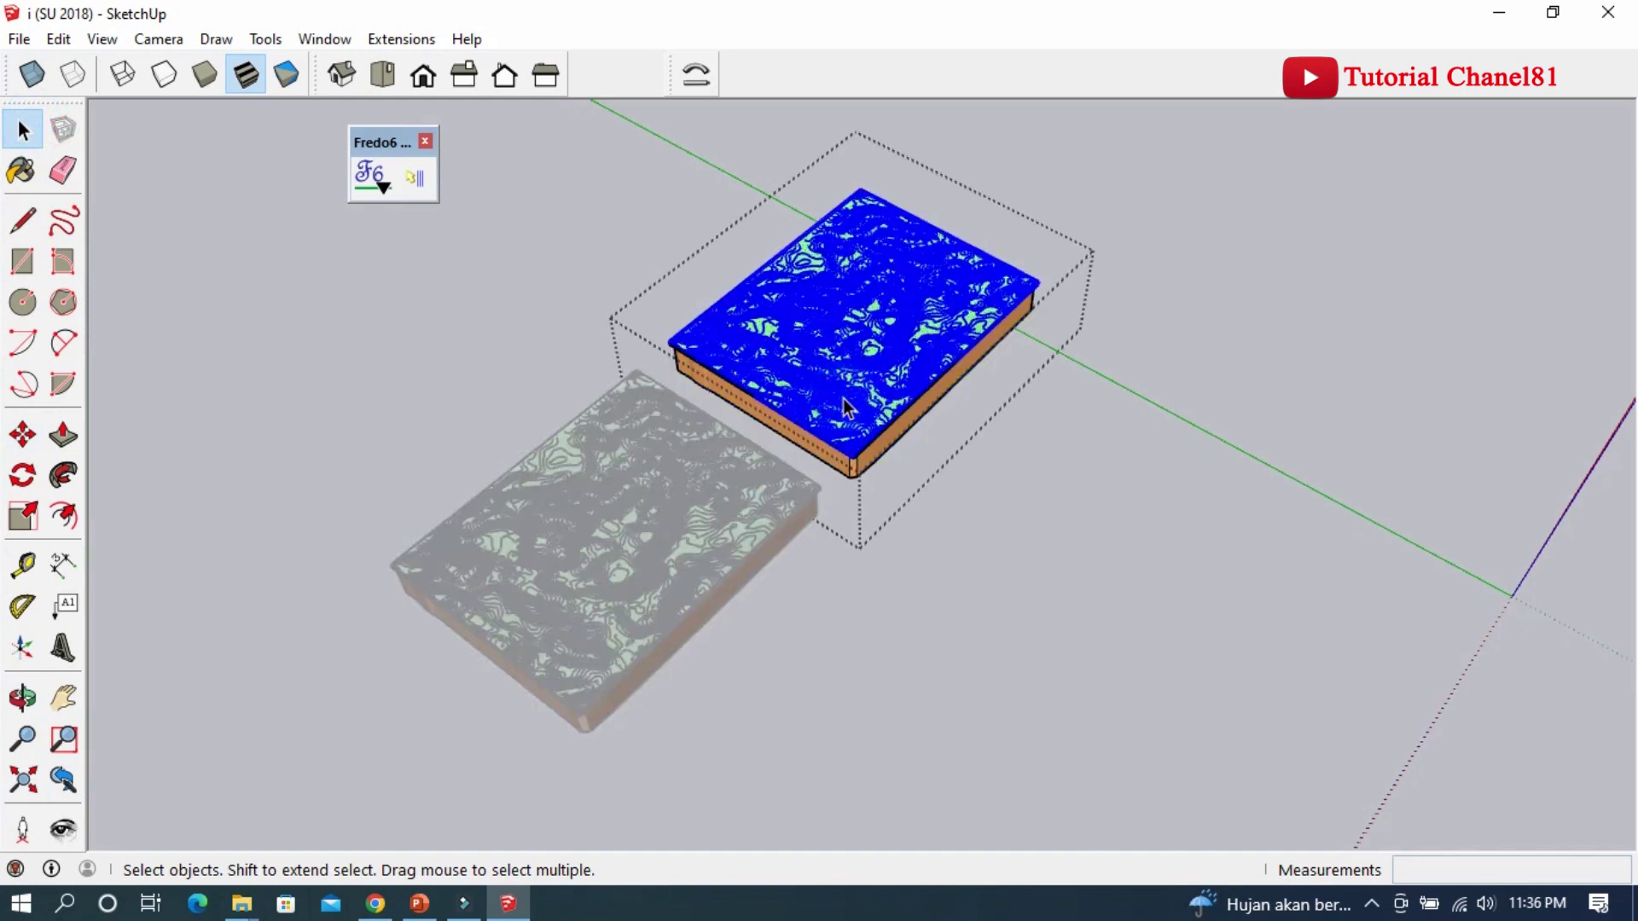
scroll(791, 324, "up", 2)
left_click(842, 309)
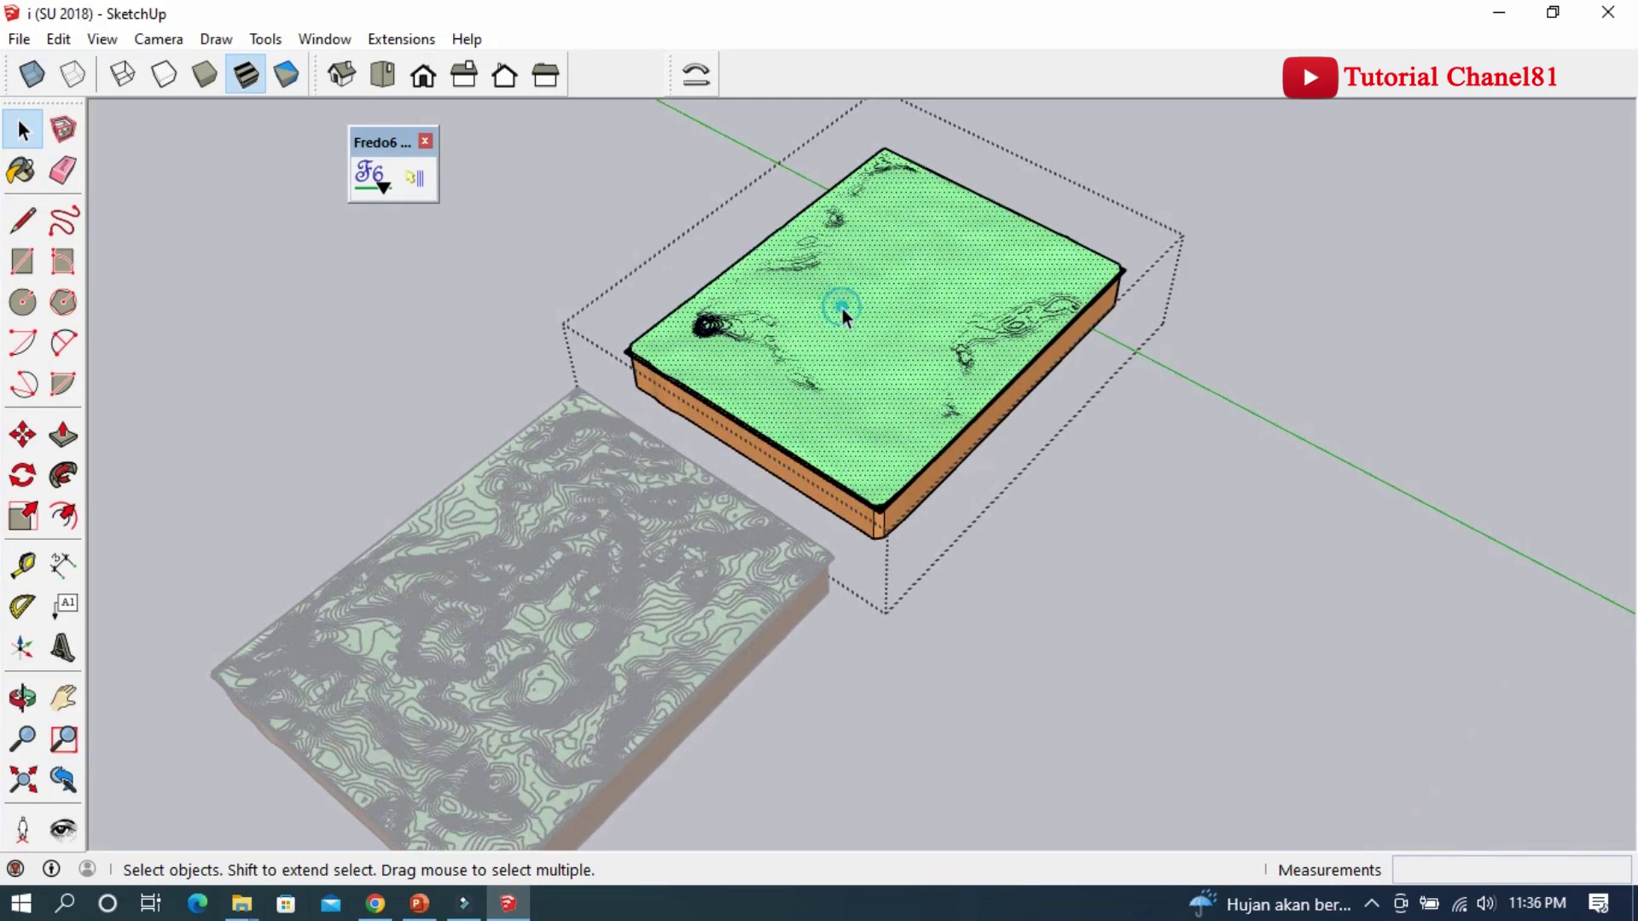
scroll(842, 309, "up", 2)
scroll(842, 324, "up", 2)
scroll(841, 358, "up", 2)
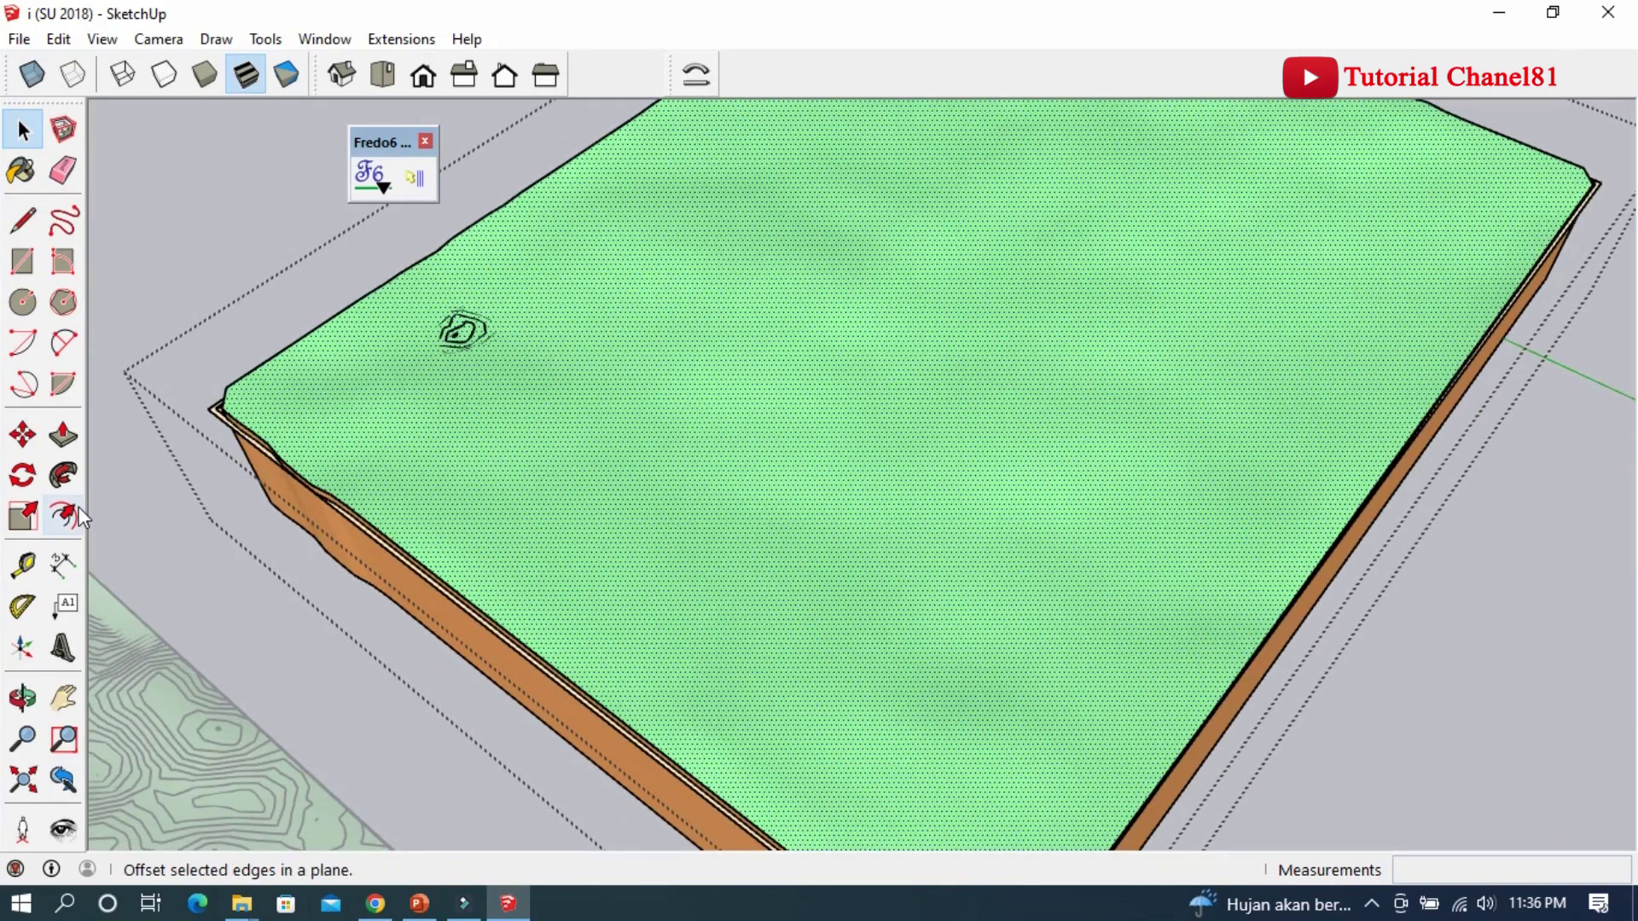
mouse_move(292, 468)
middle_mouse_down()
mouse_move(450, 281)
mouse_move(677, 263)
mouse_move(790, 292)
middle_mouse_up()
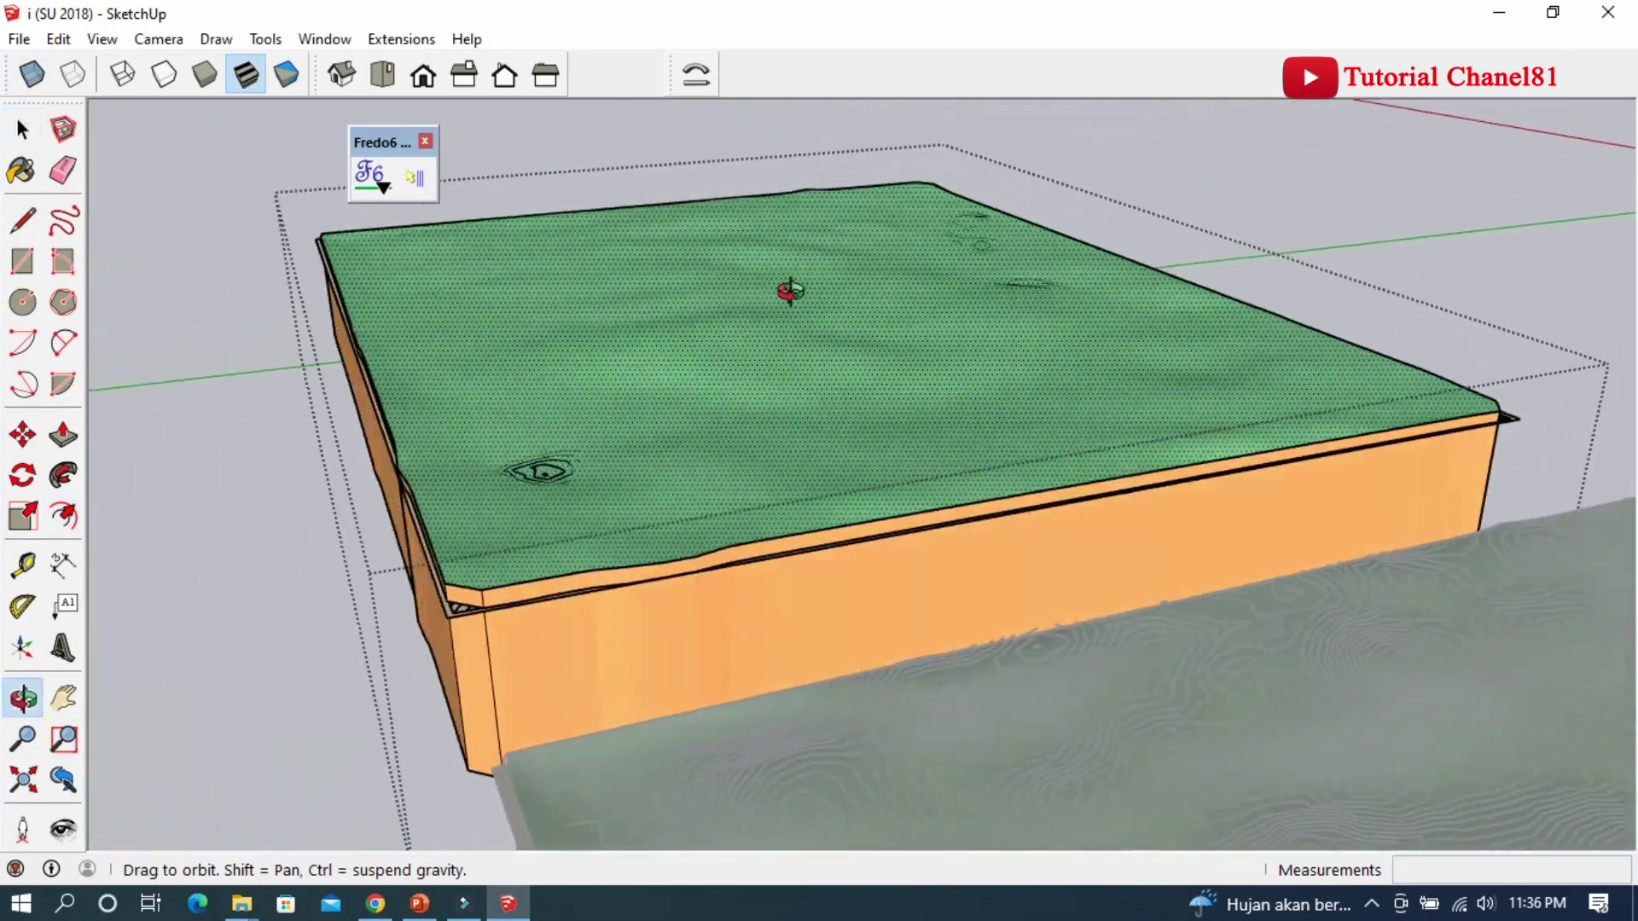
mouse_move(790, 291)
left_mouse_down()
mouse_move(796, 412)
mouse_move(673, 518)
left_mouse_up()
left_click(23, 130)
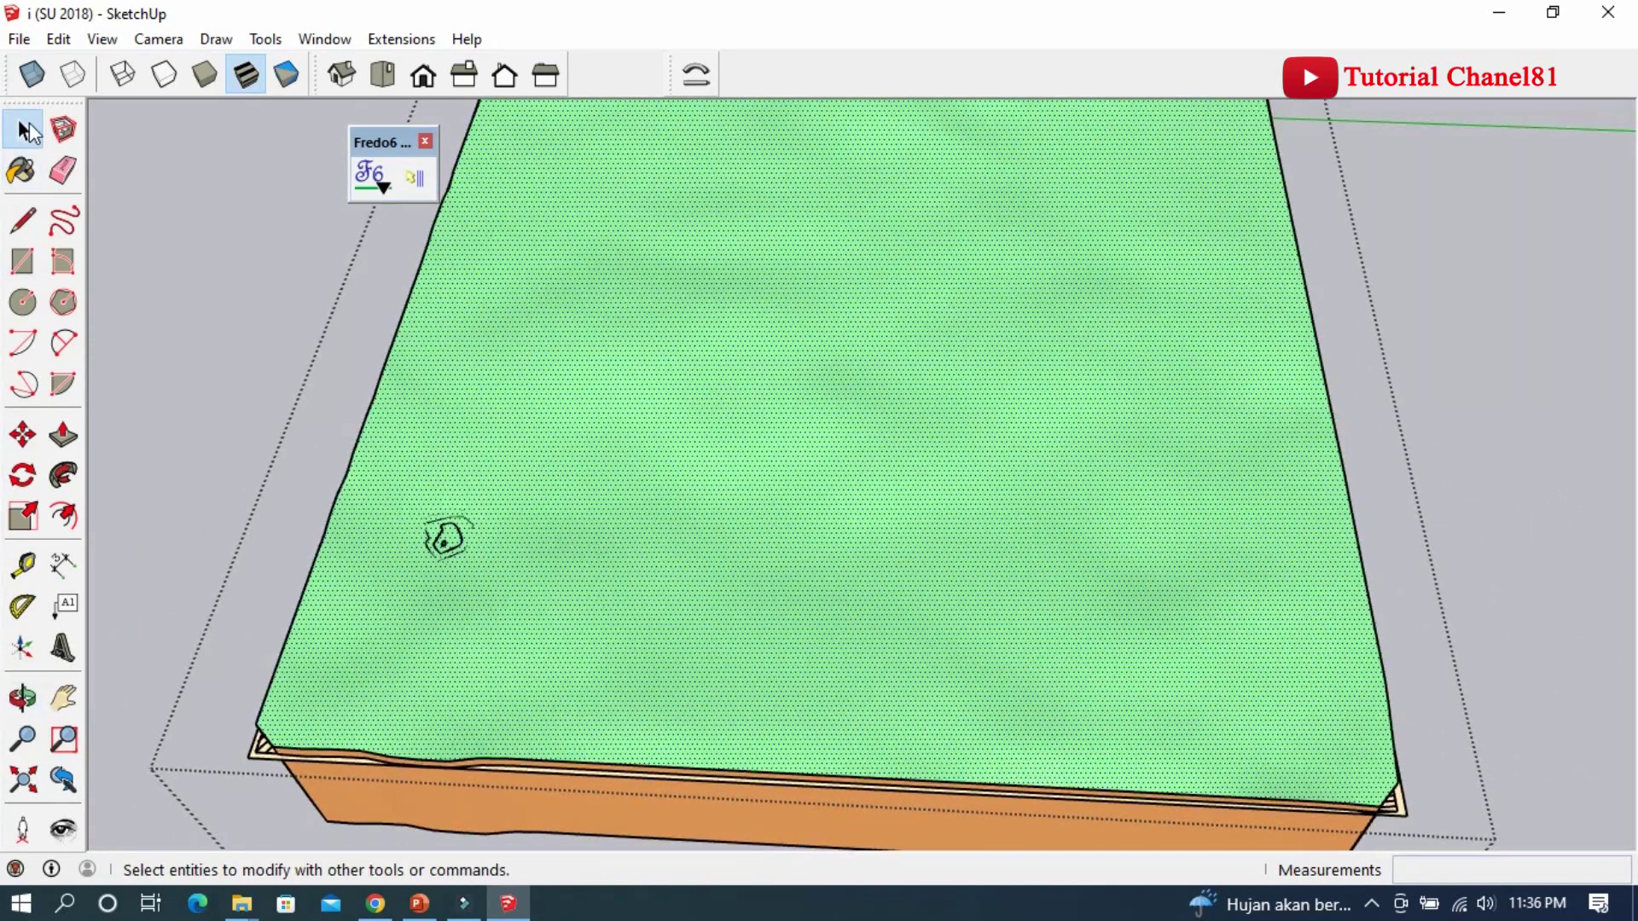
scroll(402, 493, "up", 2)
Step: Select the leftover contour loop, exit the group, then reopen the copy for editing
left_click(460, 554)
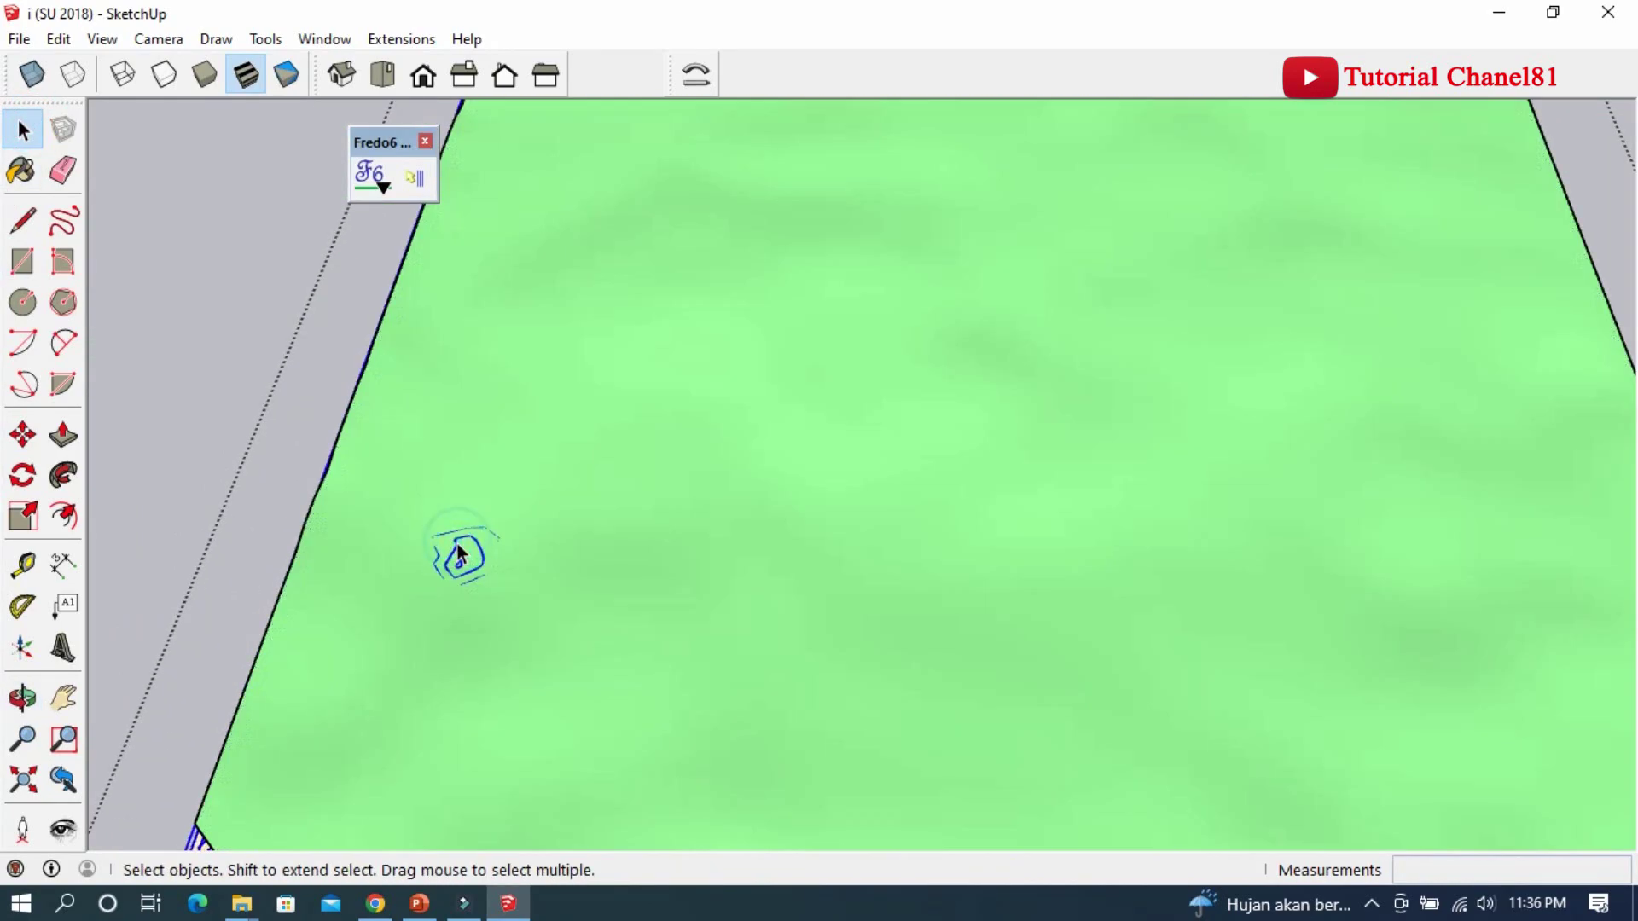
scroll(458, 553, "down", 2)
scroll(454, 548, "down", 1)
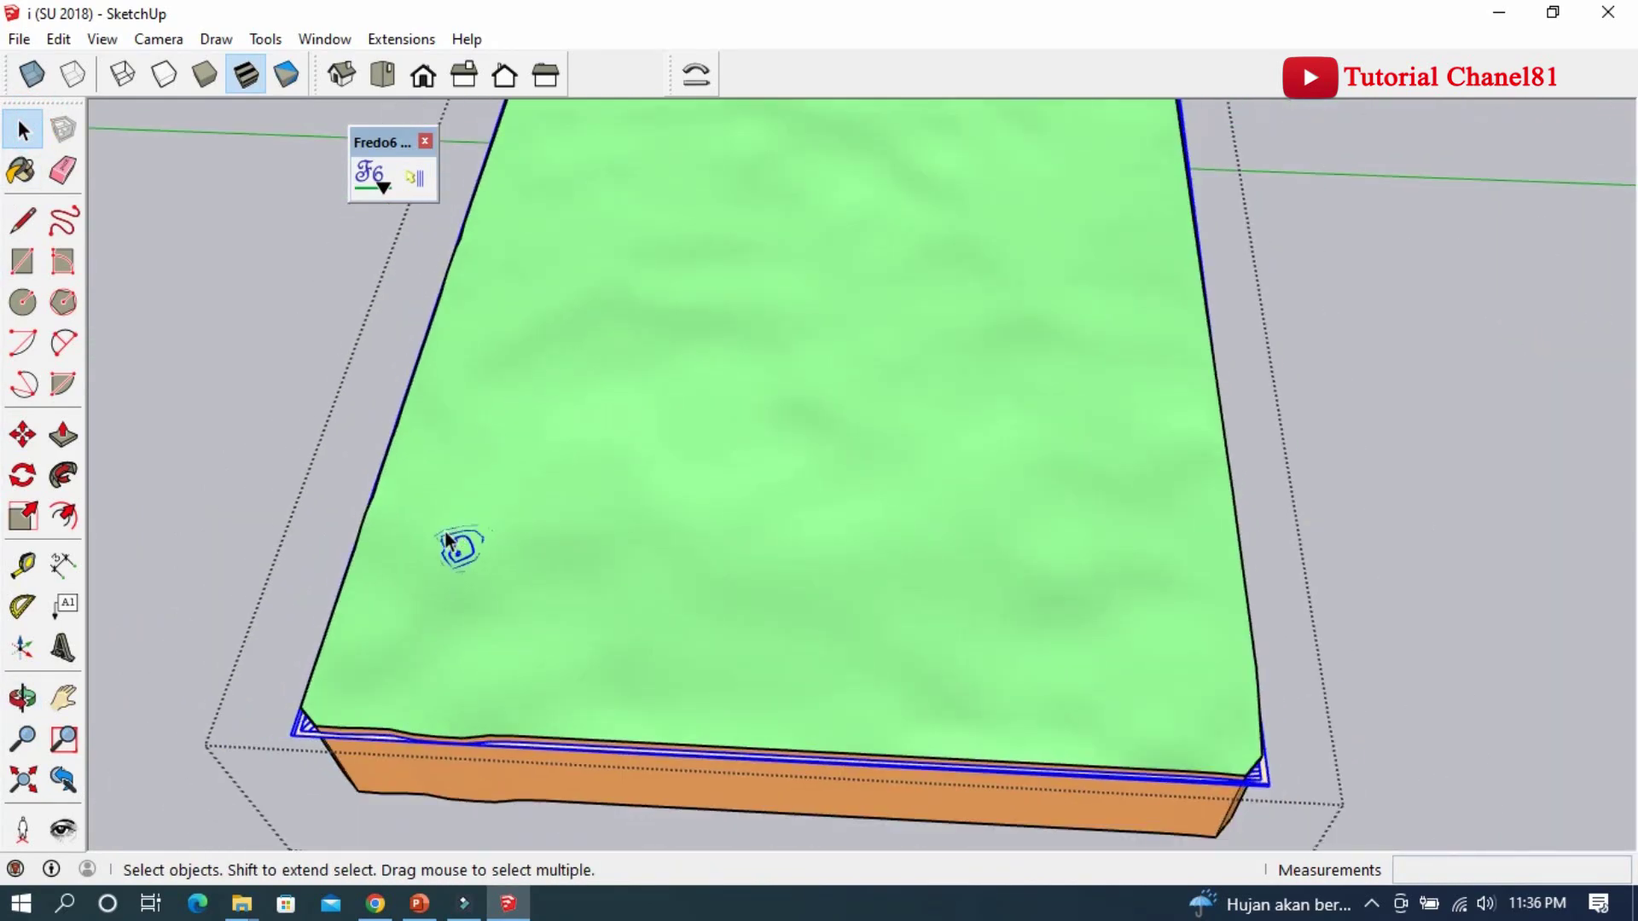
scroll(446, 539, "down", 1)
scroll(414, 546, "down", 3)
scroll(711, 416, "down", 1)
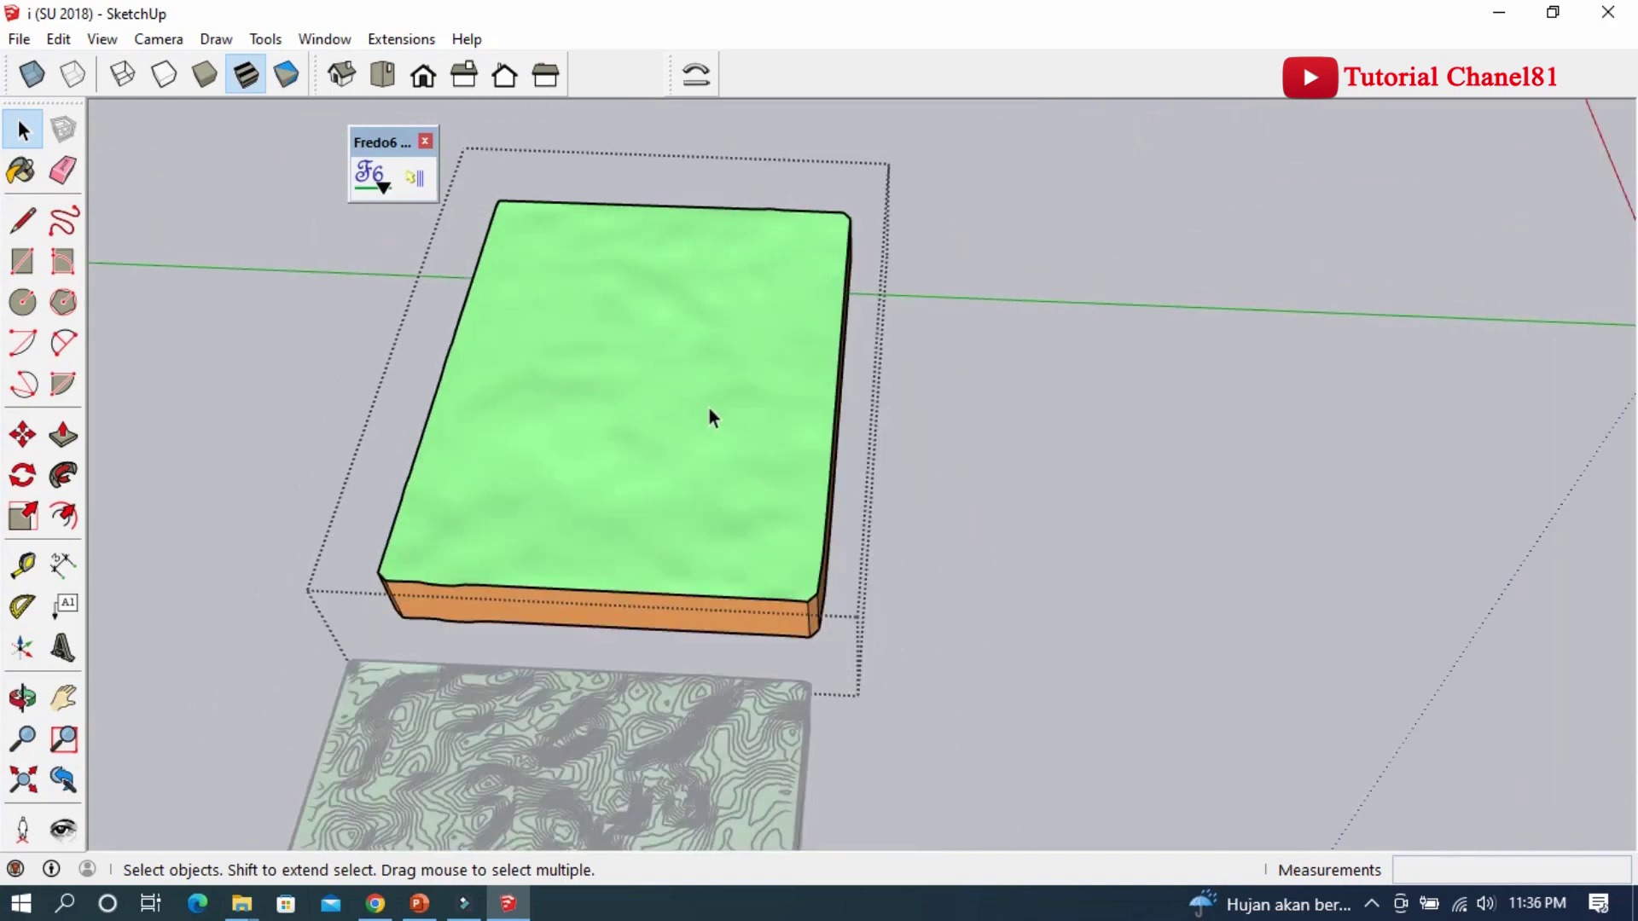
mouse_move(711, 417)
middle_mouse_down()
mouse_move(439, 450)
mouse_move(994, 376)
mouse_move(541, 413)
mouse_move(440, 380)
mouse_move(596, 314)
mouse_move(778, 433)
mouse_move(727, 503)
middle_mouse_up()
left_click(438, 372)
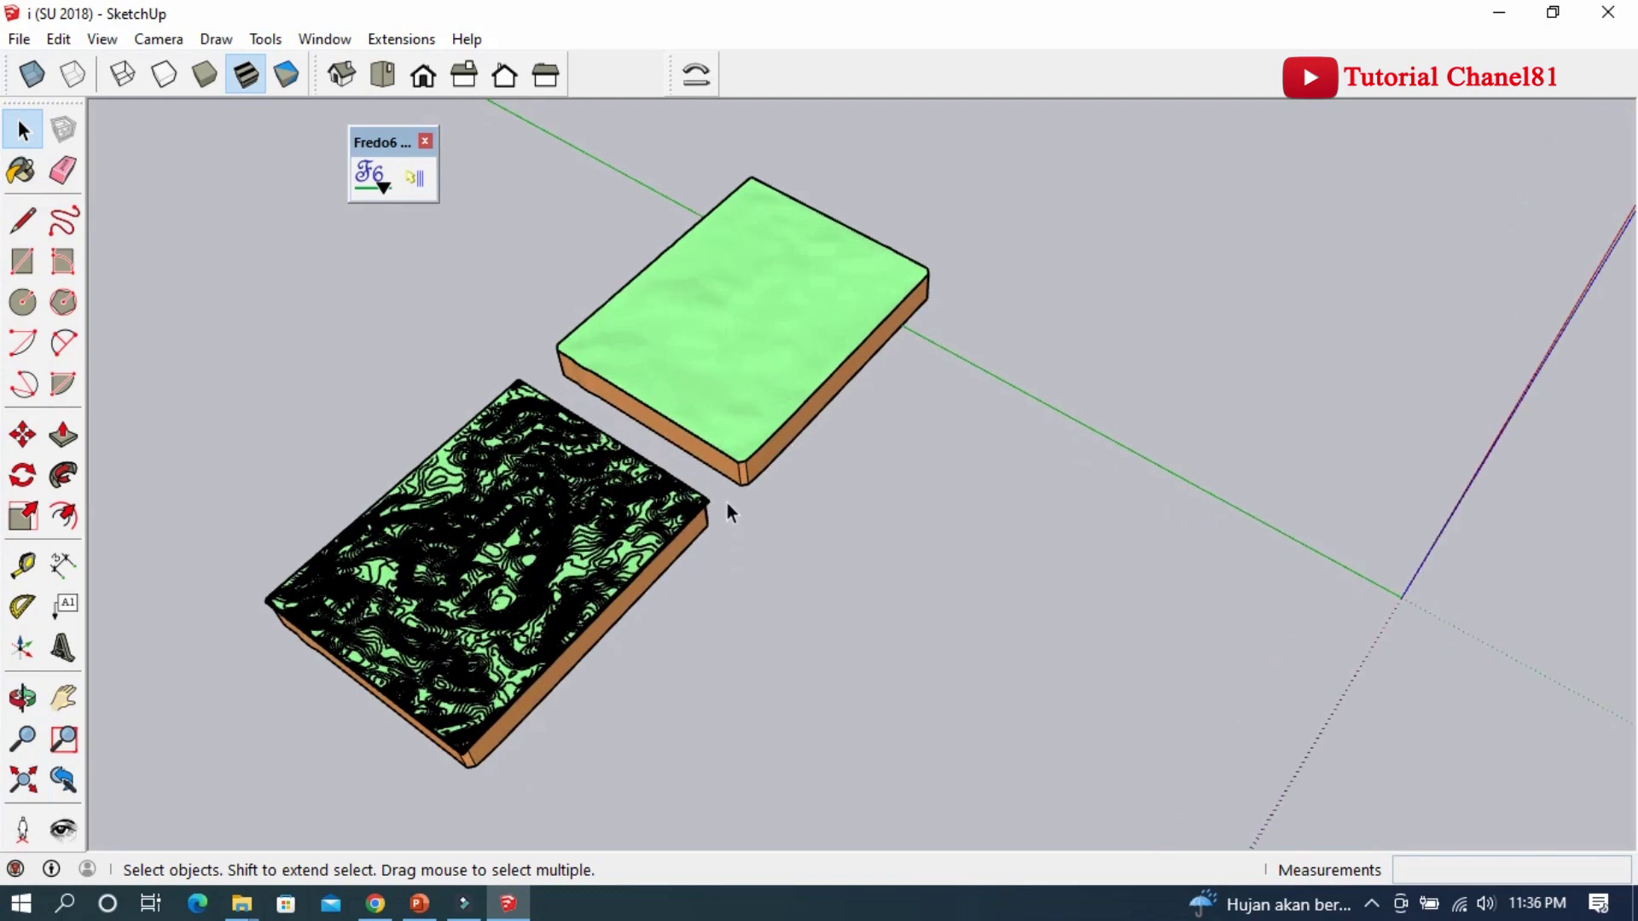
middle_click_drag(730, 440, 1132, 440)
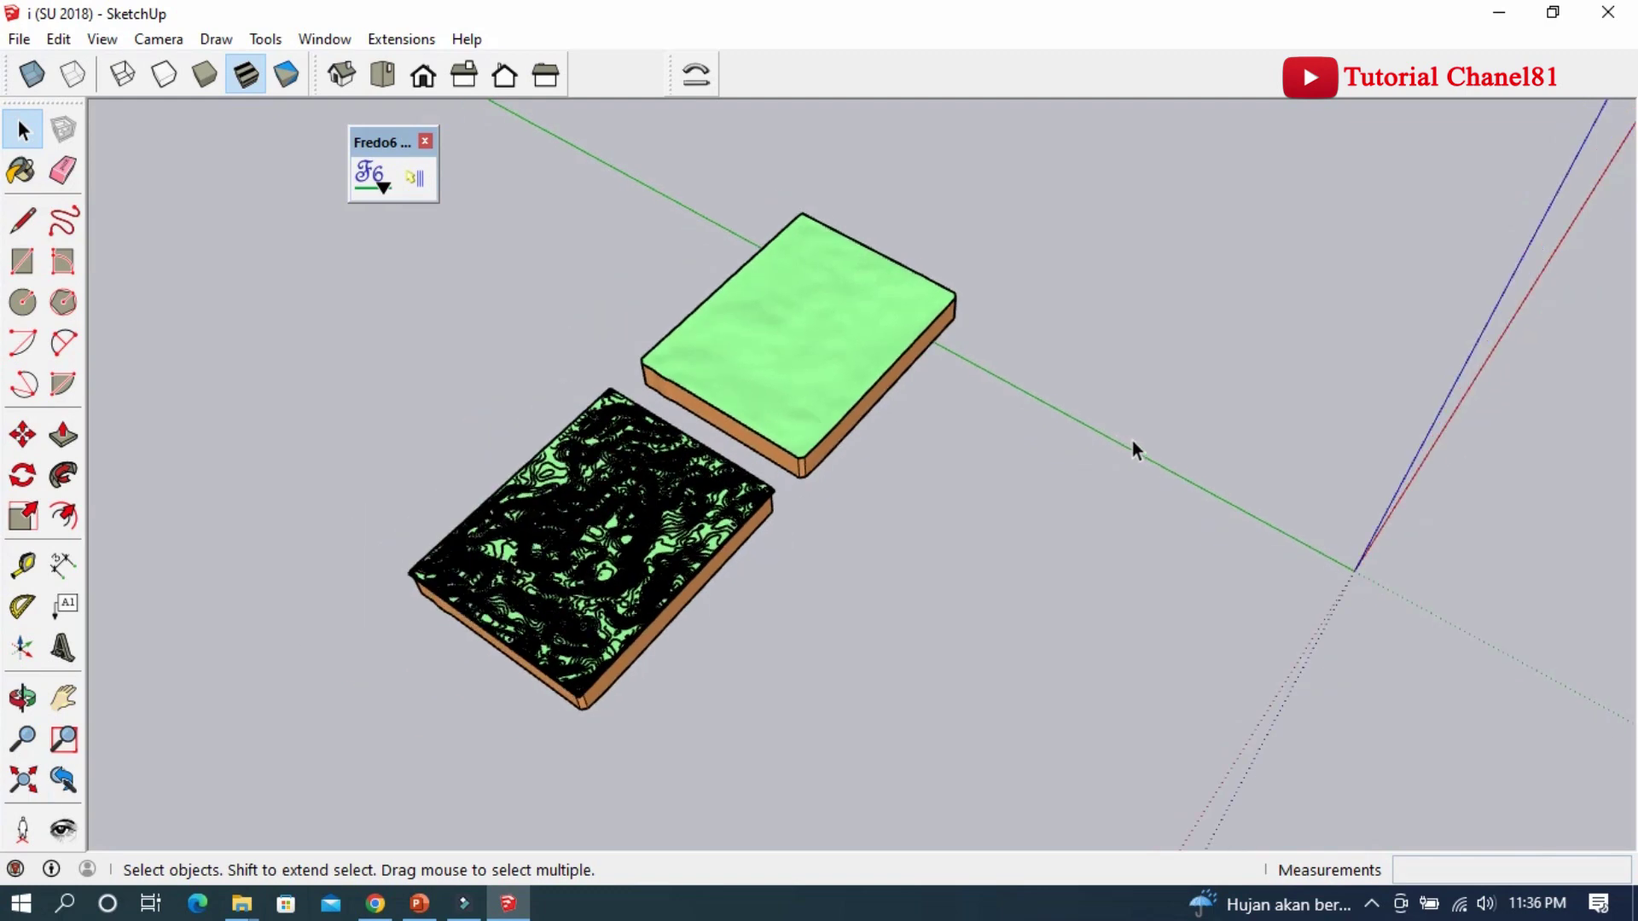
left_click(755, 336)
double_click(755, 335)
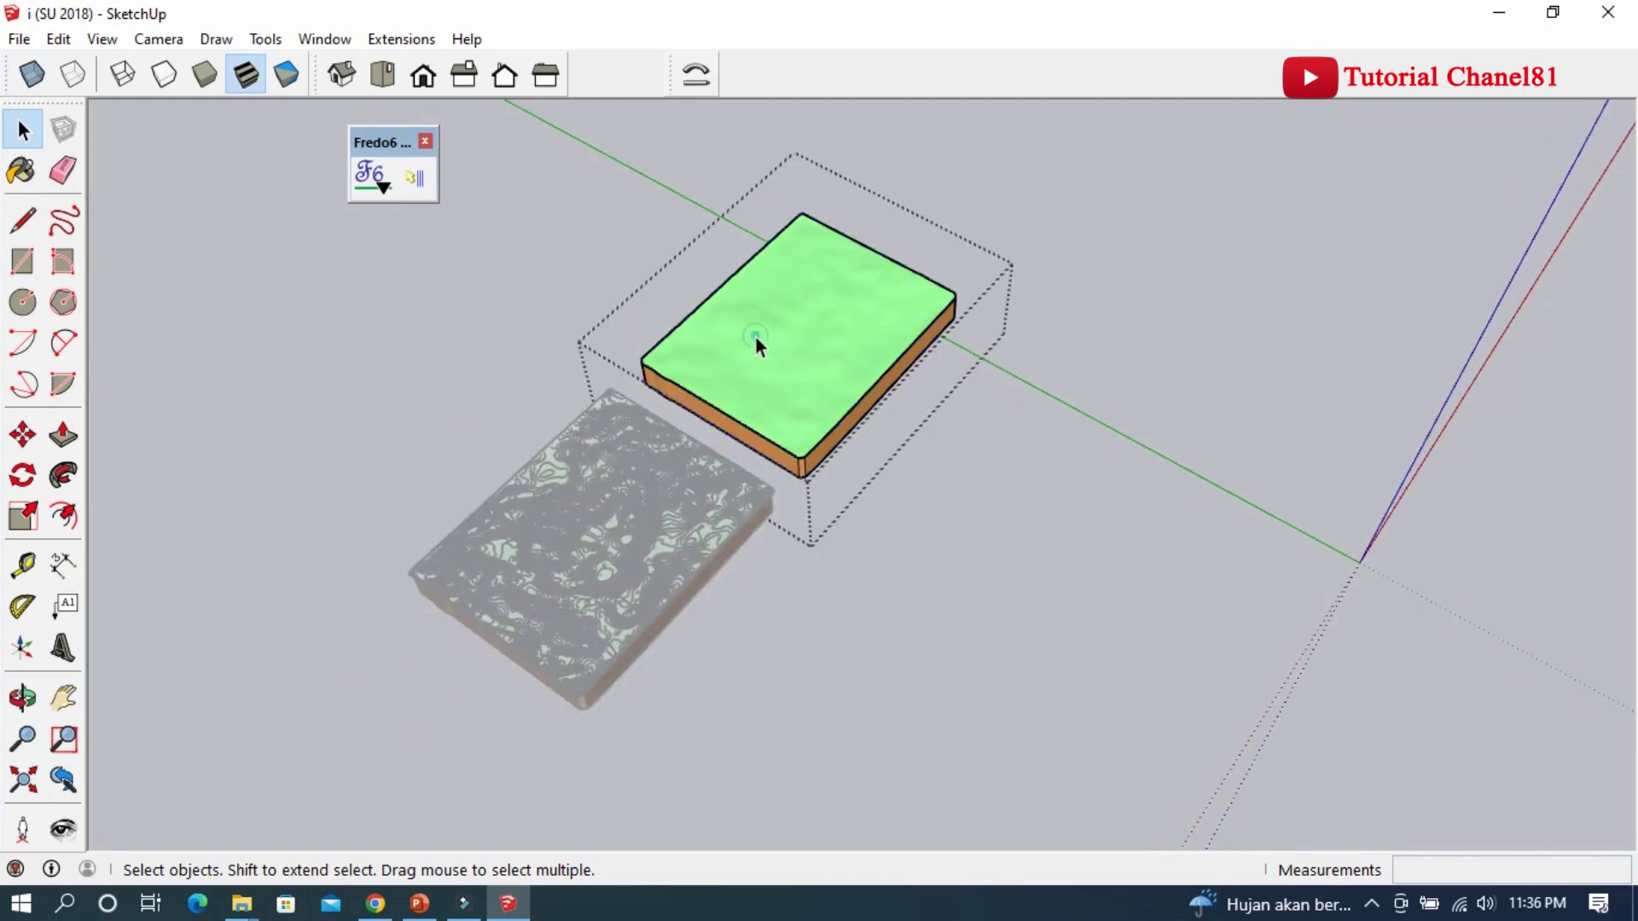
Step: Select the copy's top face and launch Fredo Tools' Color by Altitude
left_click(768, 348)
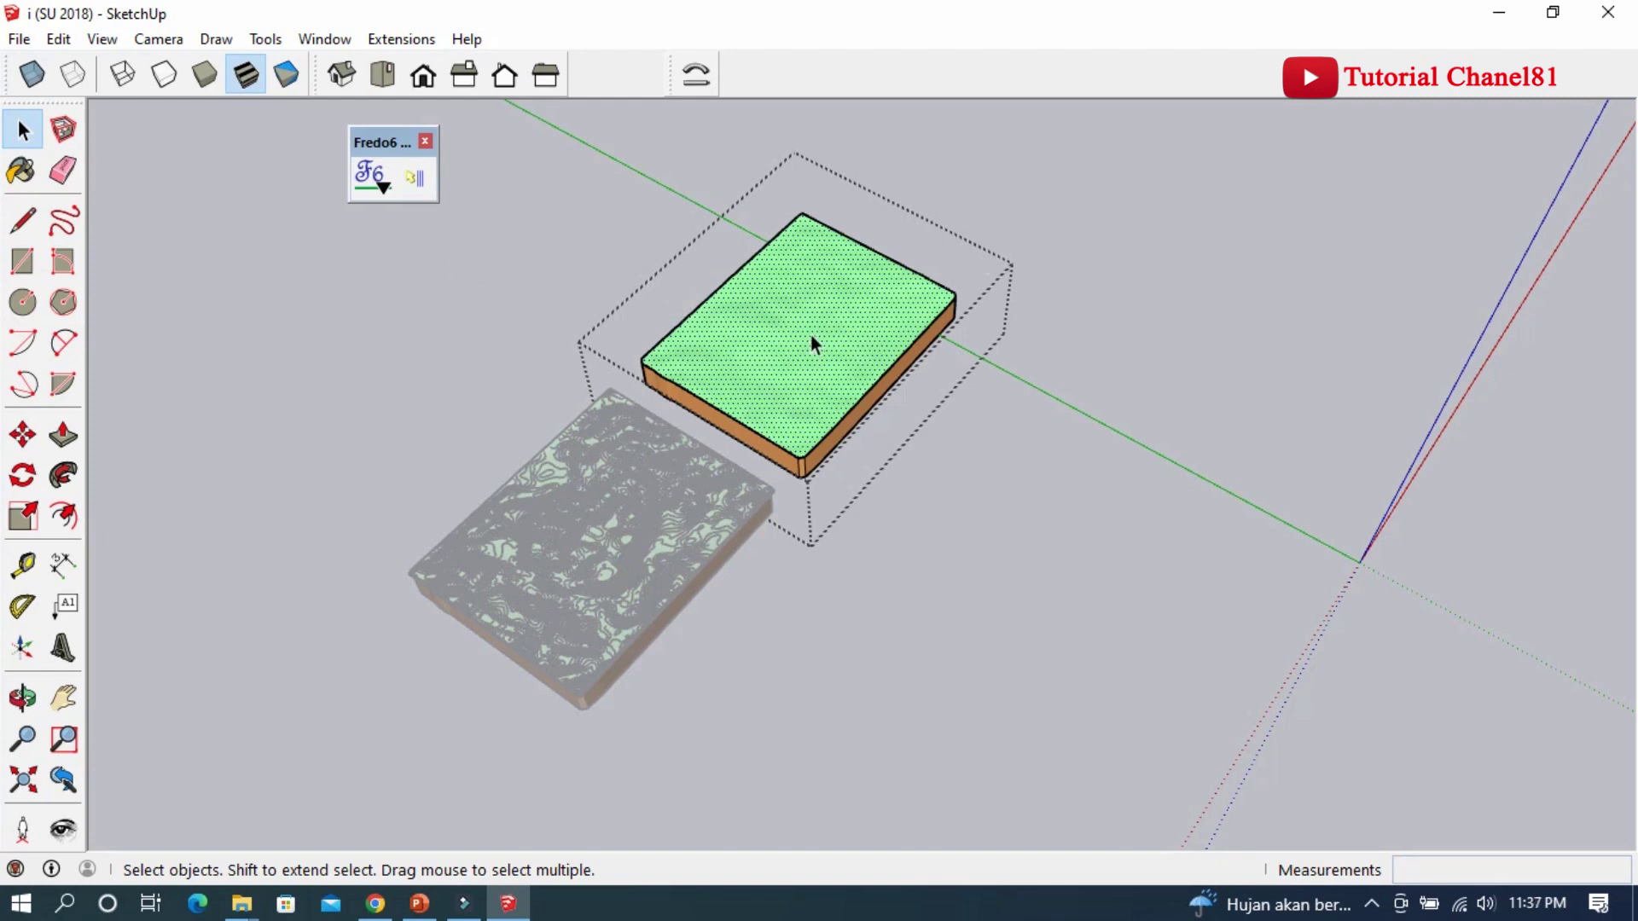
left_click(382, 187)
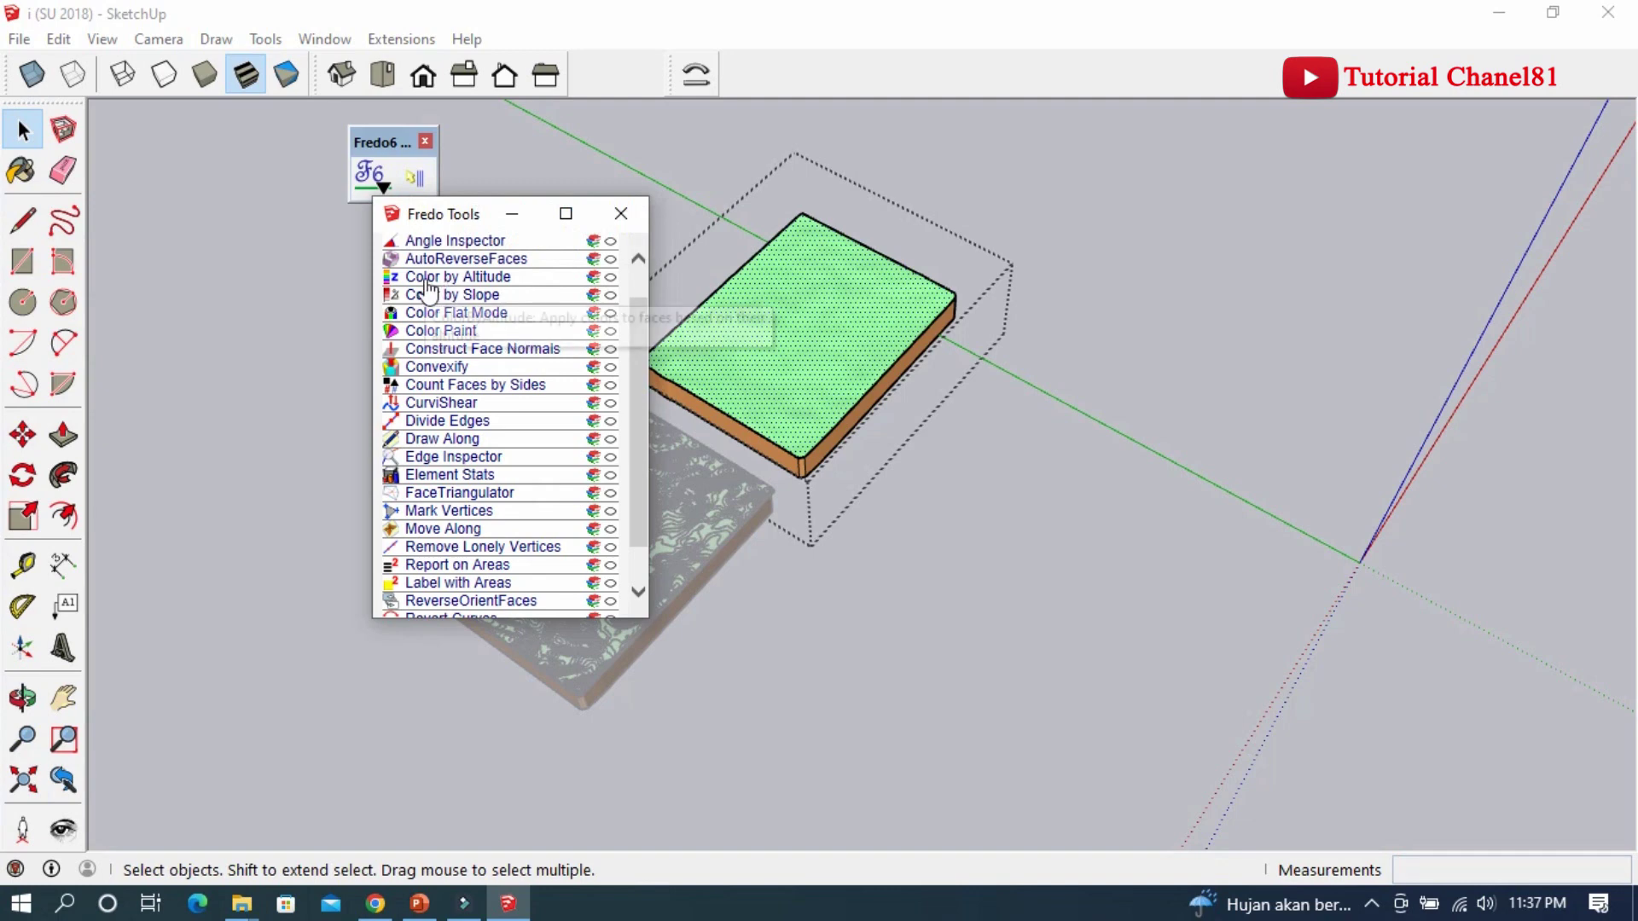
left_click(460, 278)
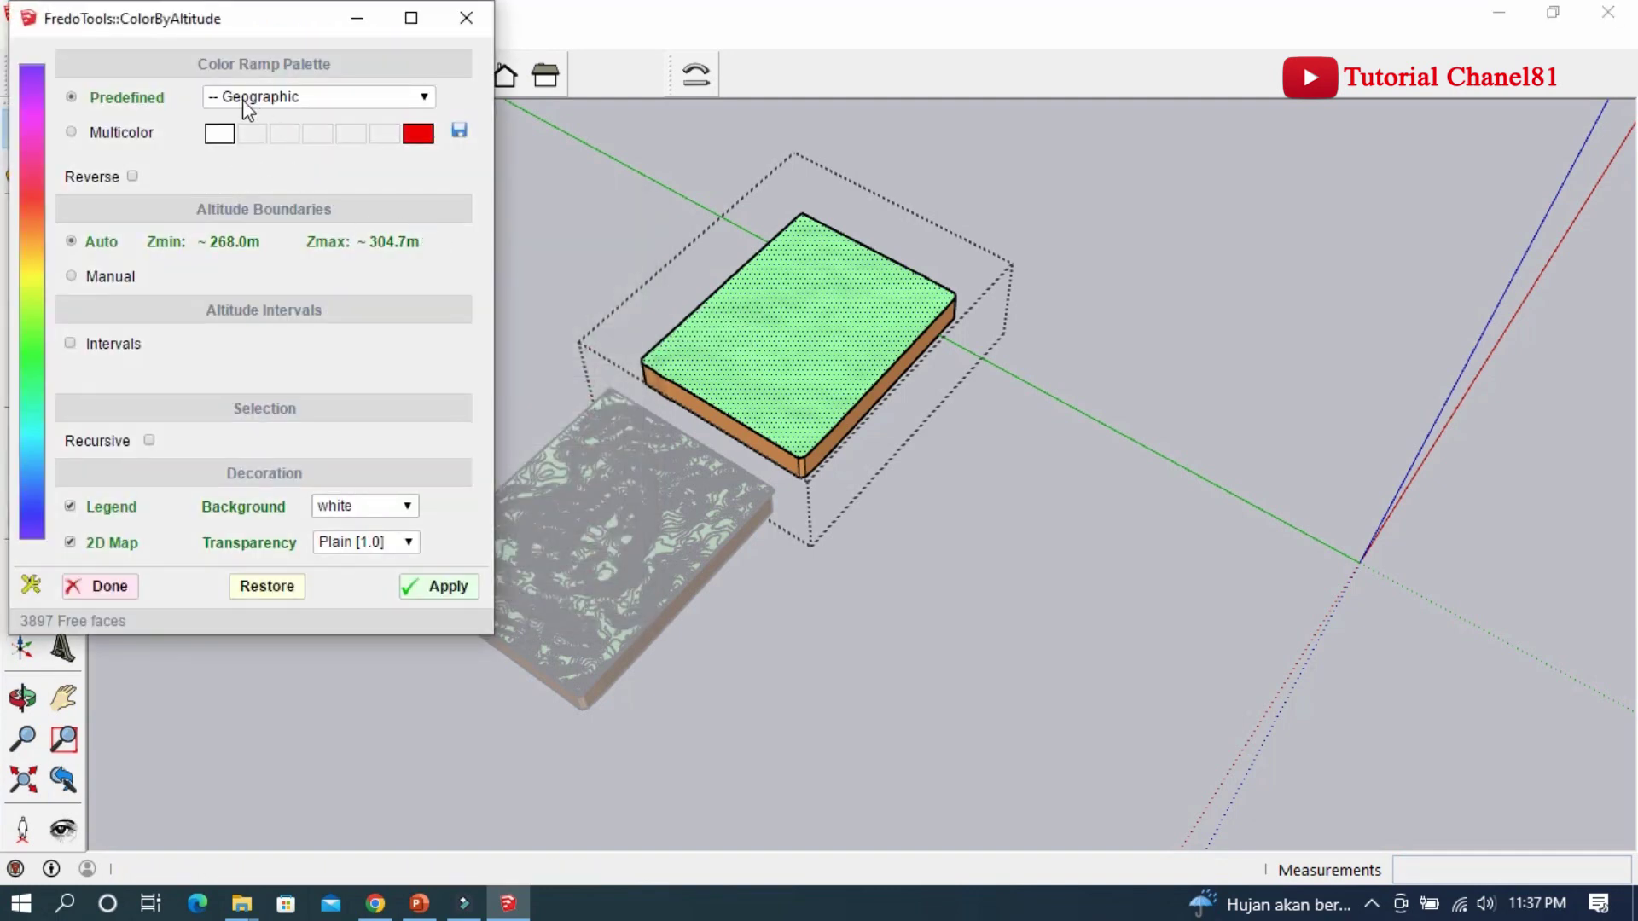
Step: Colour the top face by altitude with the Geographic palette at 5.0m intervals, then close
left_click(300, 95)
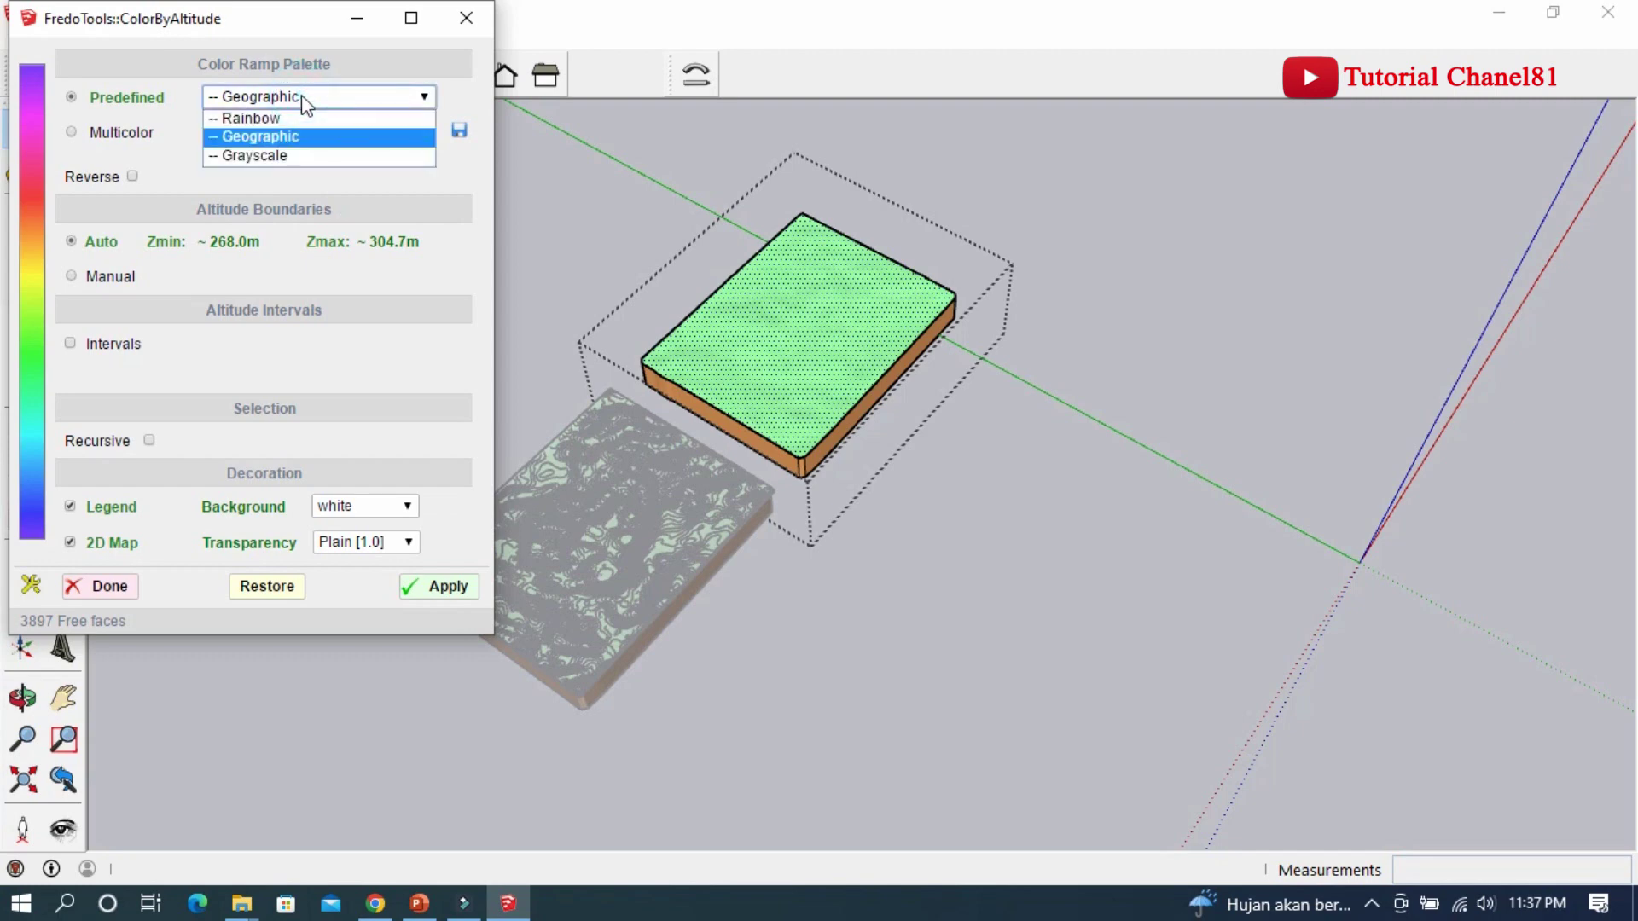
left_click(252, 135)
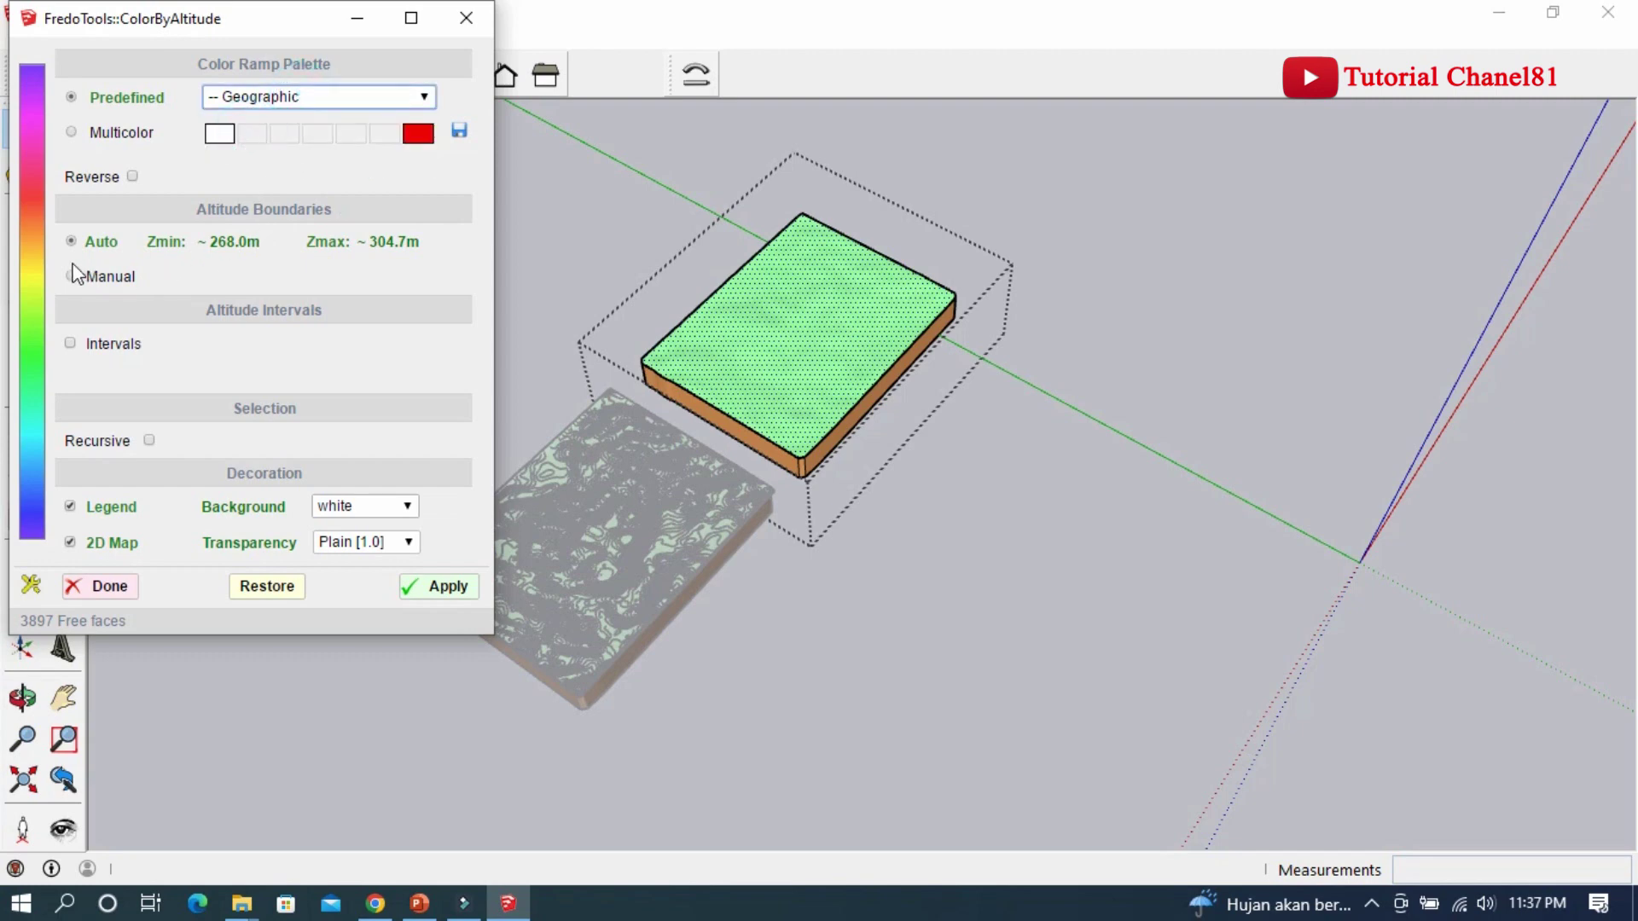
left_click(69, 343)
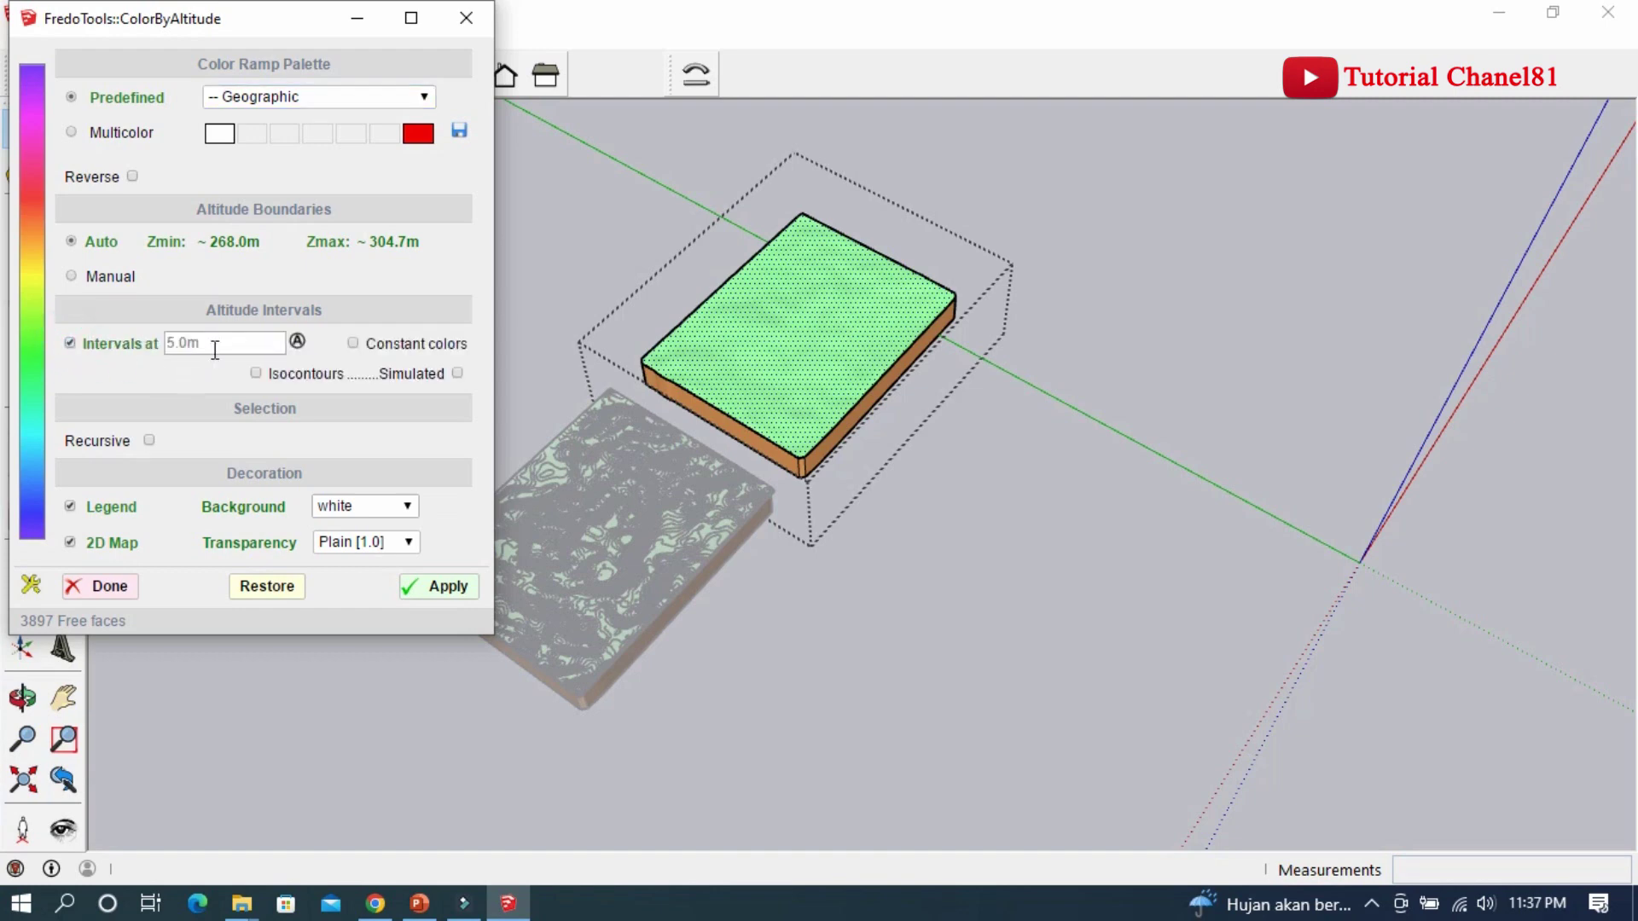
left_click(215, 350)
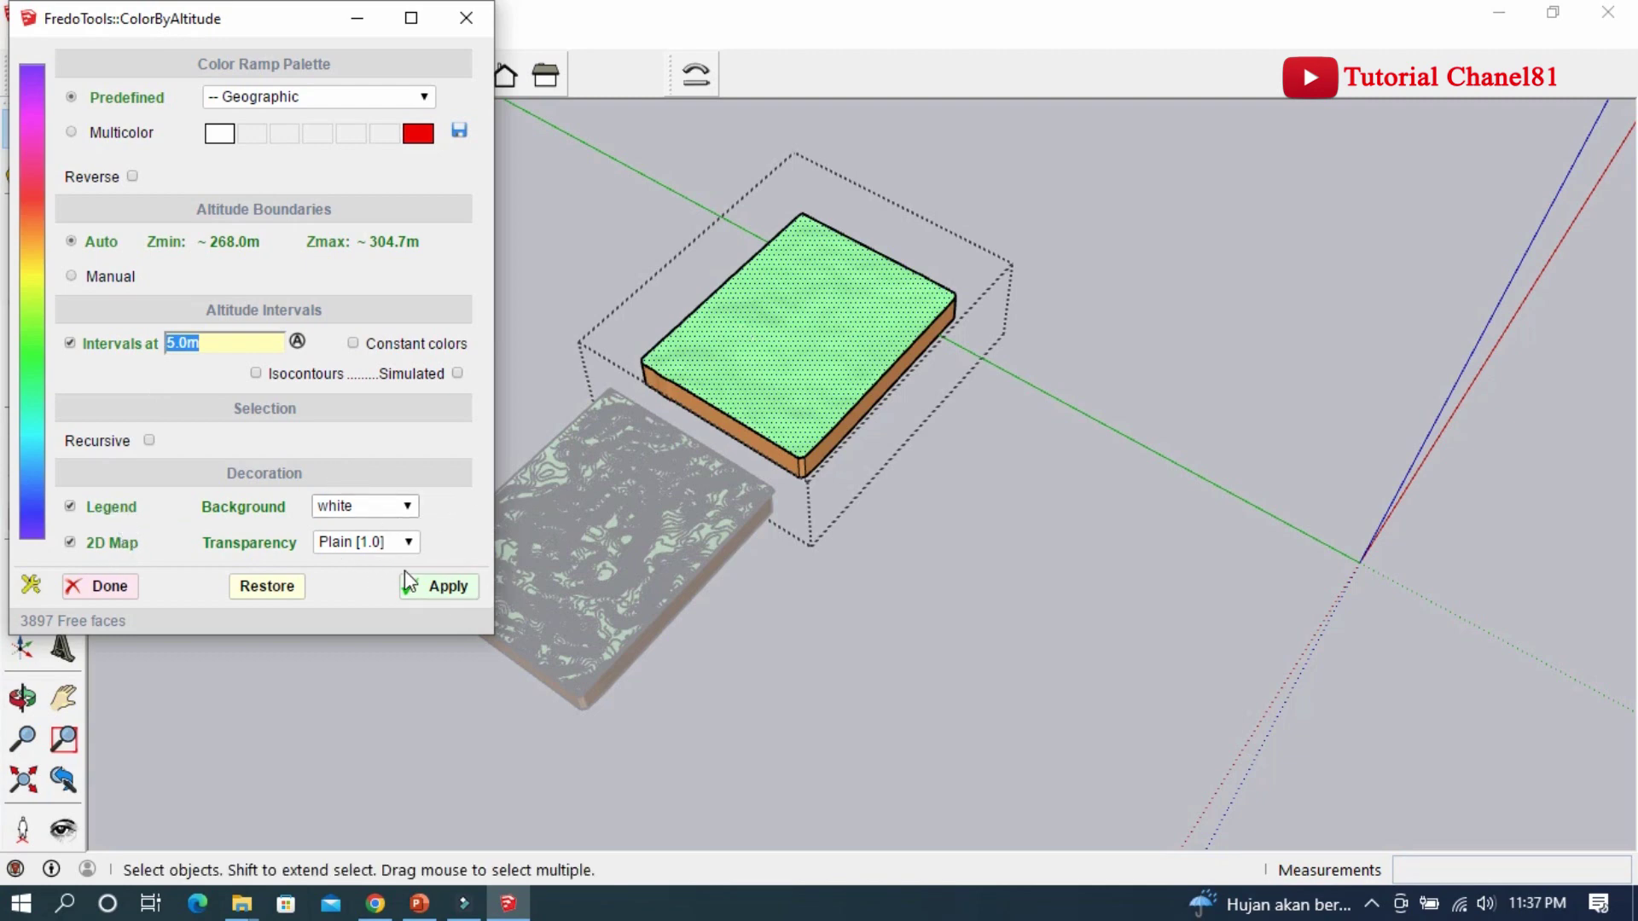
left_click(445, 597)
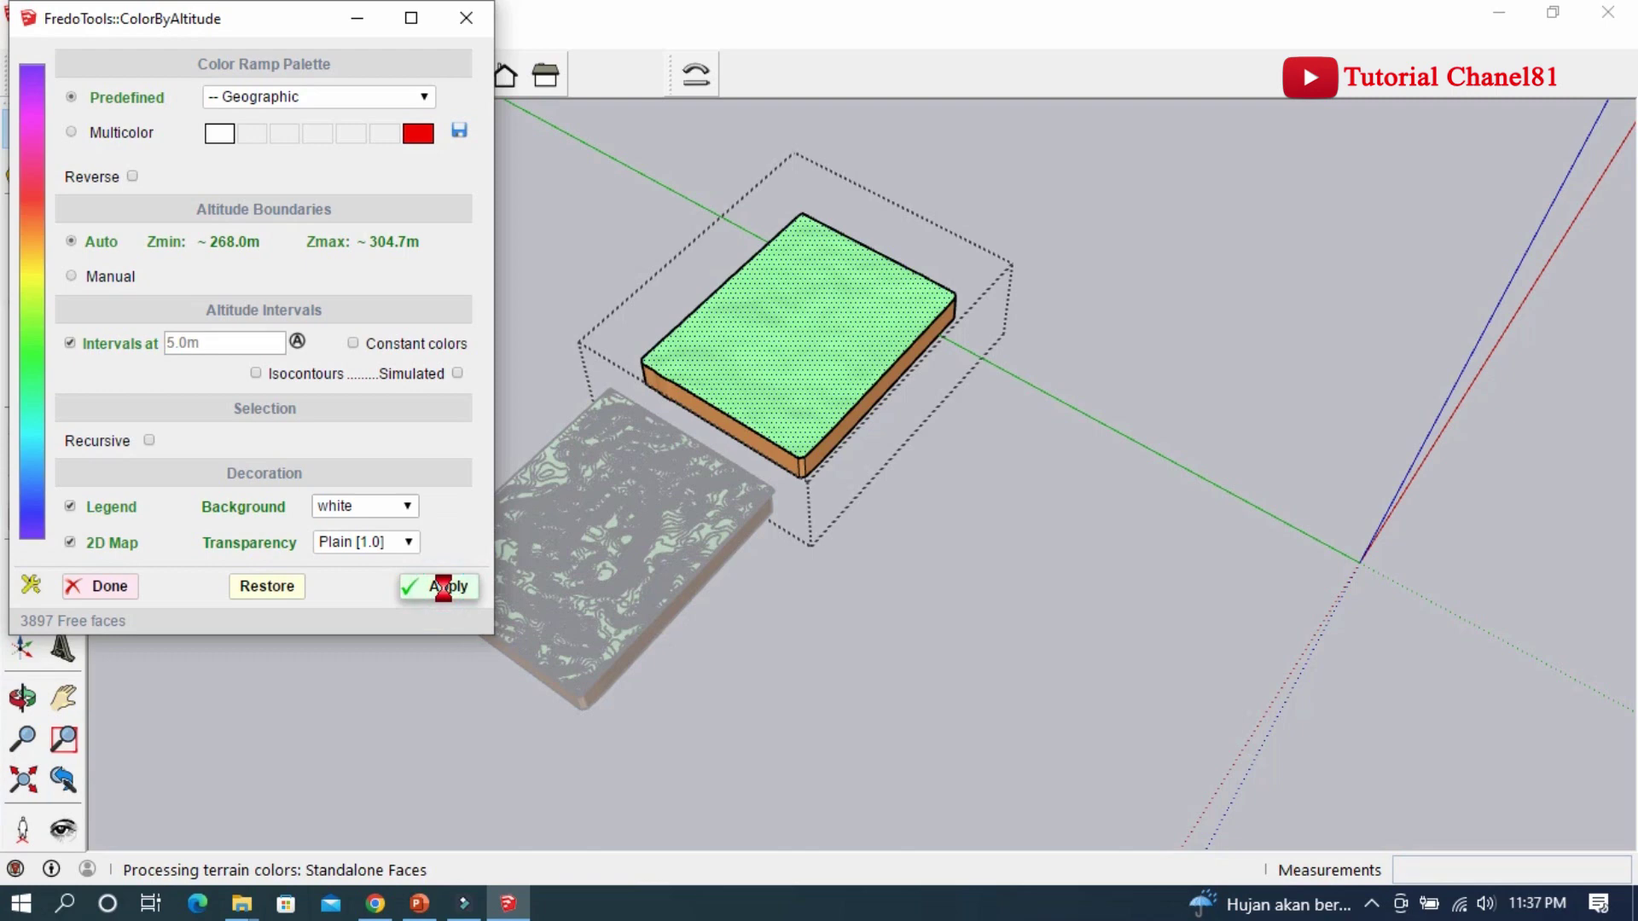
left_click(465, 19)
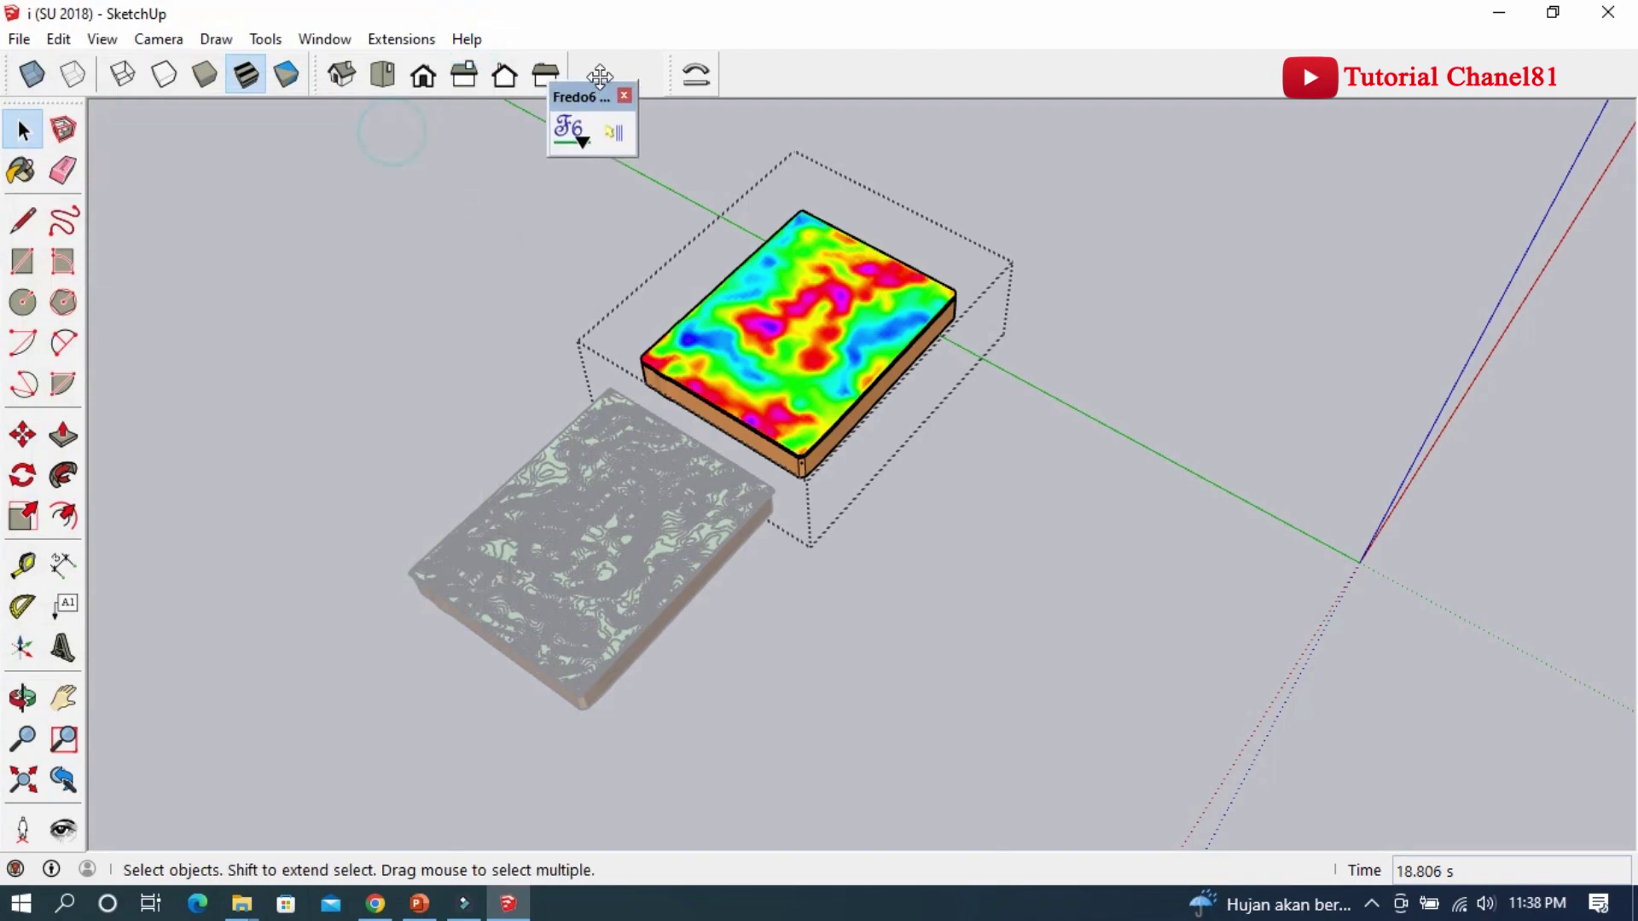
Step: Dock the floating Fredo6 panel and delete the pasted flat coloured altitude map
left_click_drag(393, 134, 612, 68)
scroll(827, 390, "up", 2)
mouse_move(827, 348)
middle_mouse_down()
mouse_move(662, 482)
mouse_move(730, 268)
mouse_move(510, 304)
mouse_move(728, 329)
mouse_move(1011, 310)
mouse_move(862, 282)
mouse_move(914, 382)
middle_mouse_up()
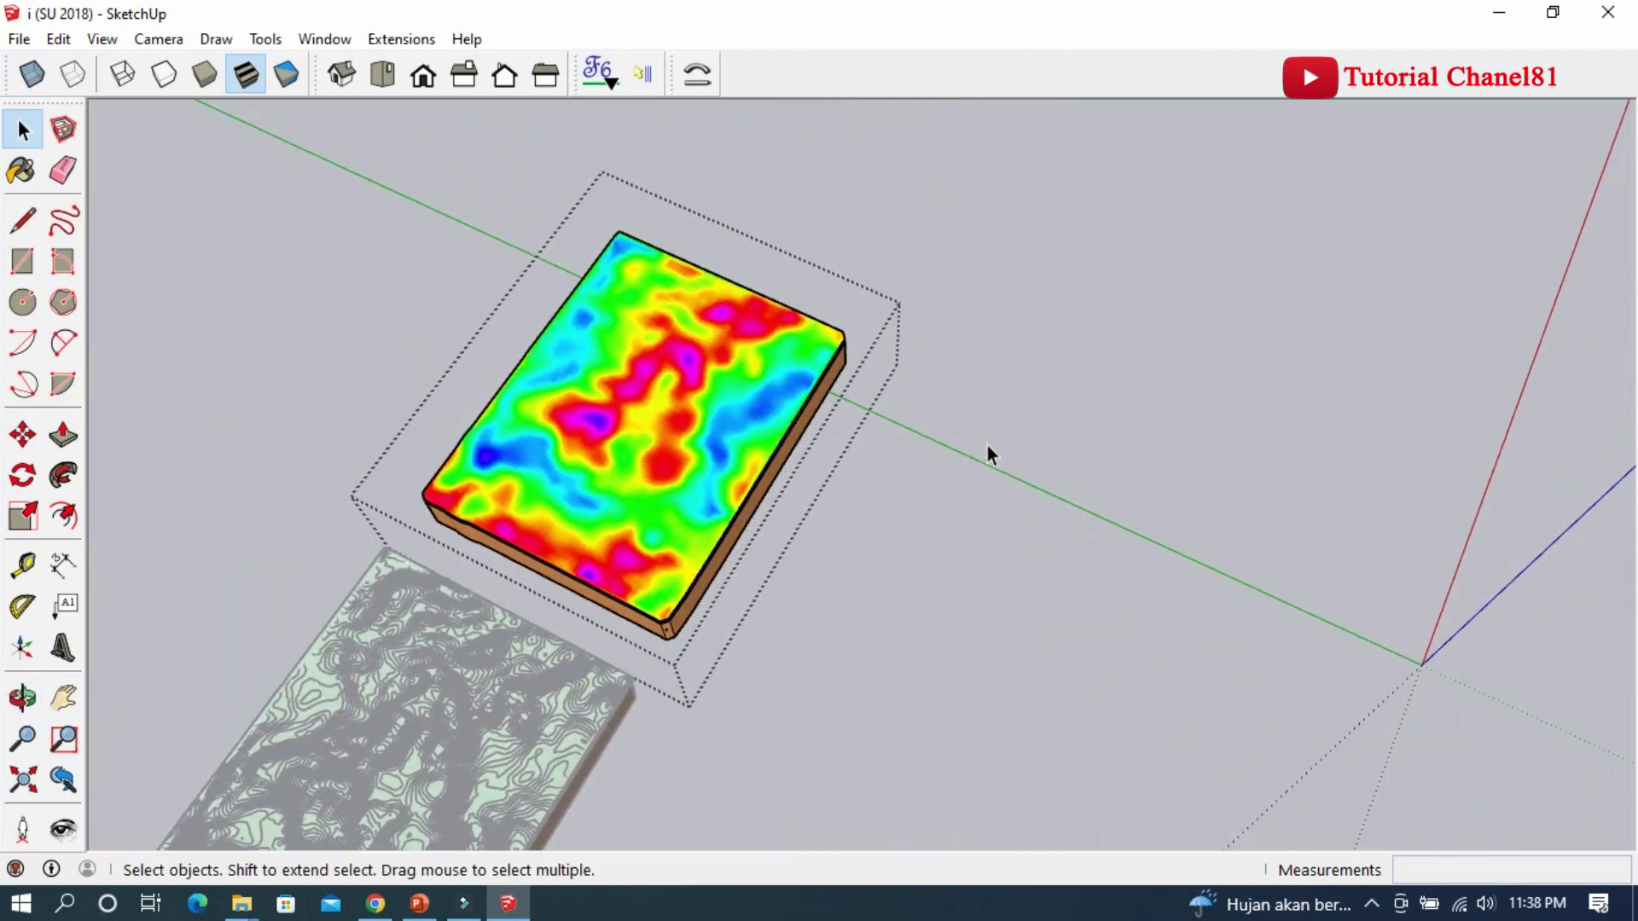
key("ctrl+v")
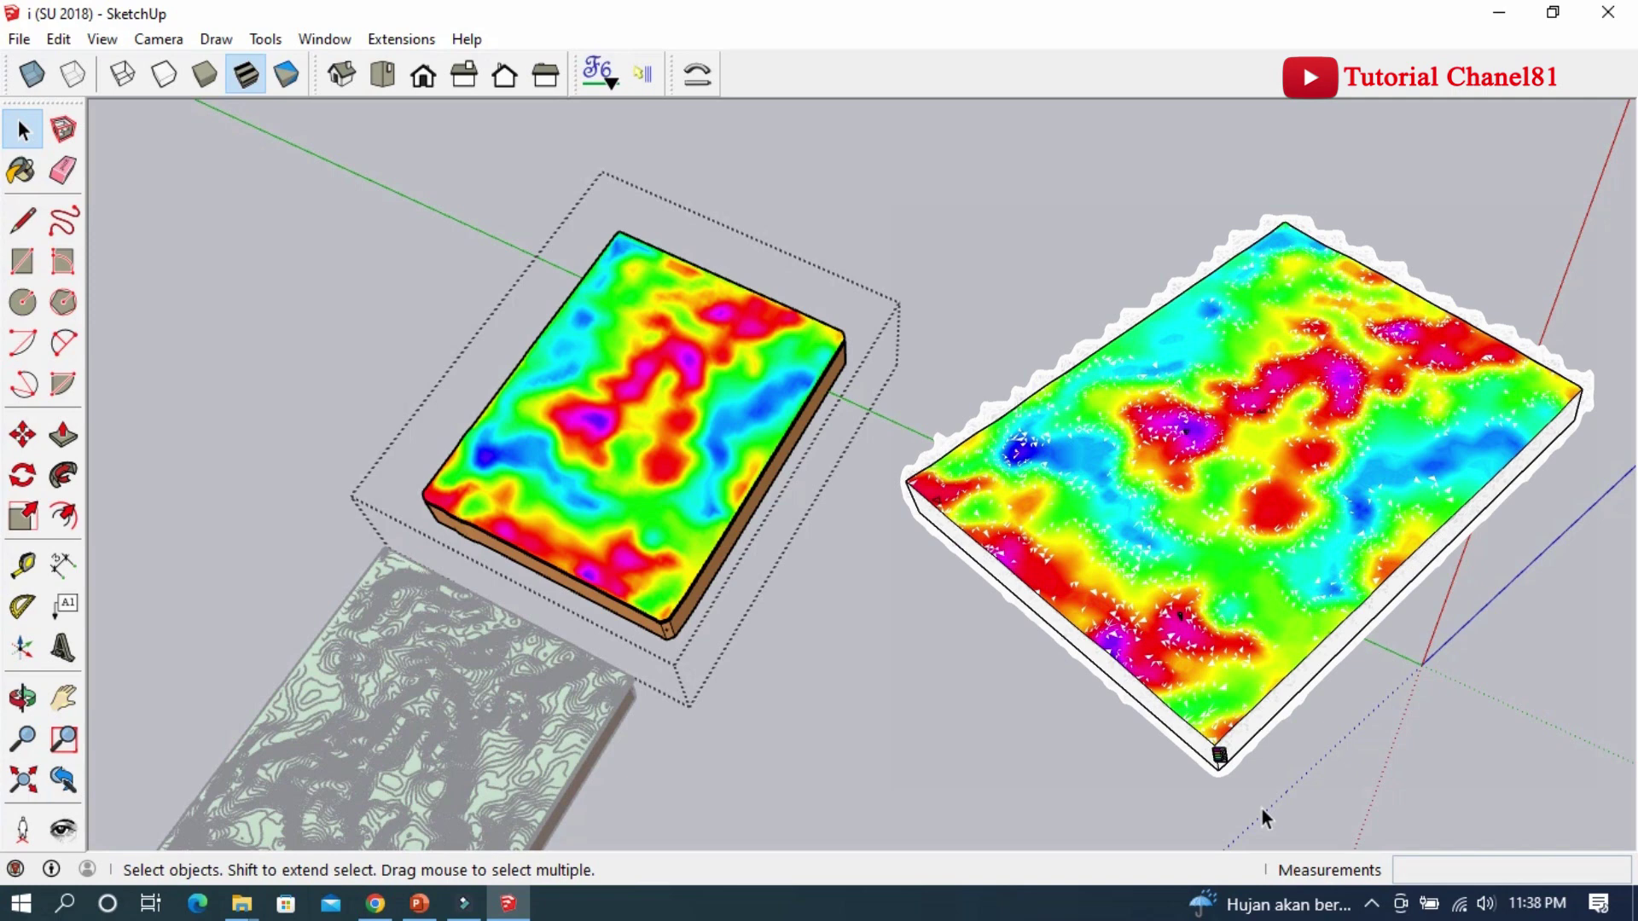
key("Delete")
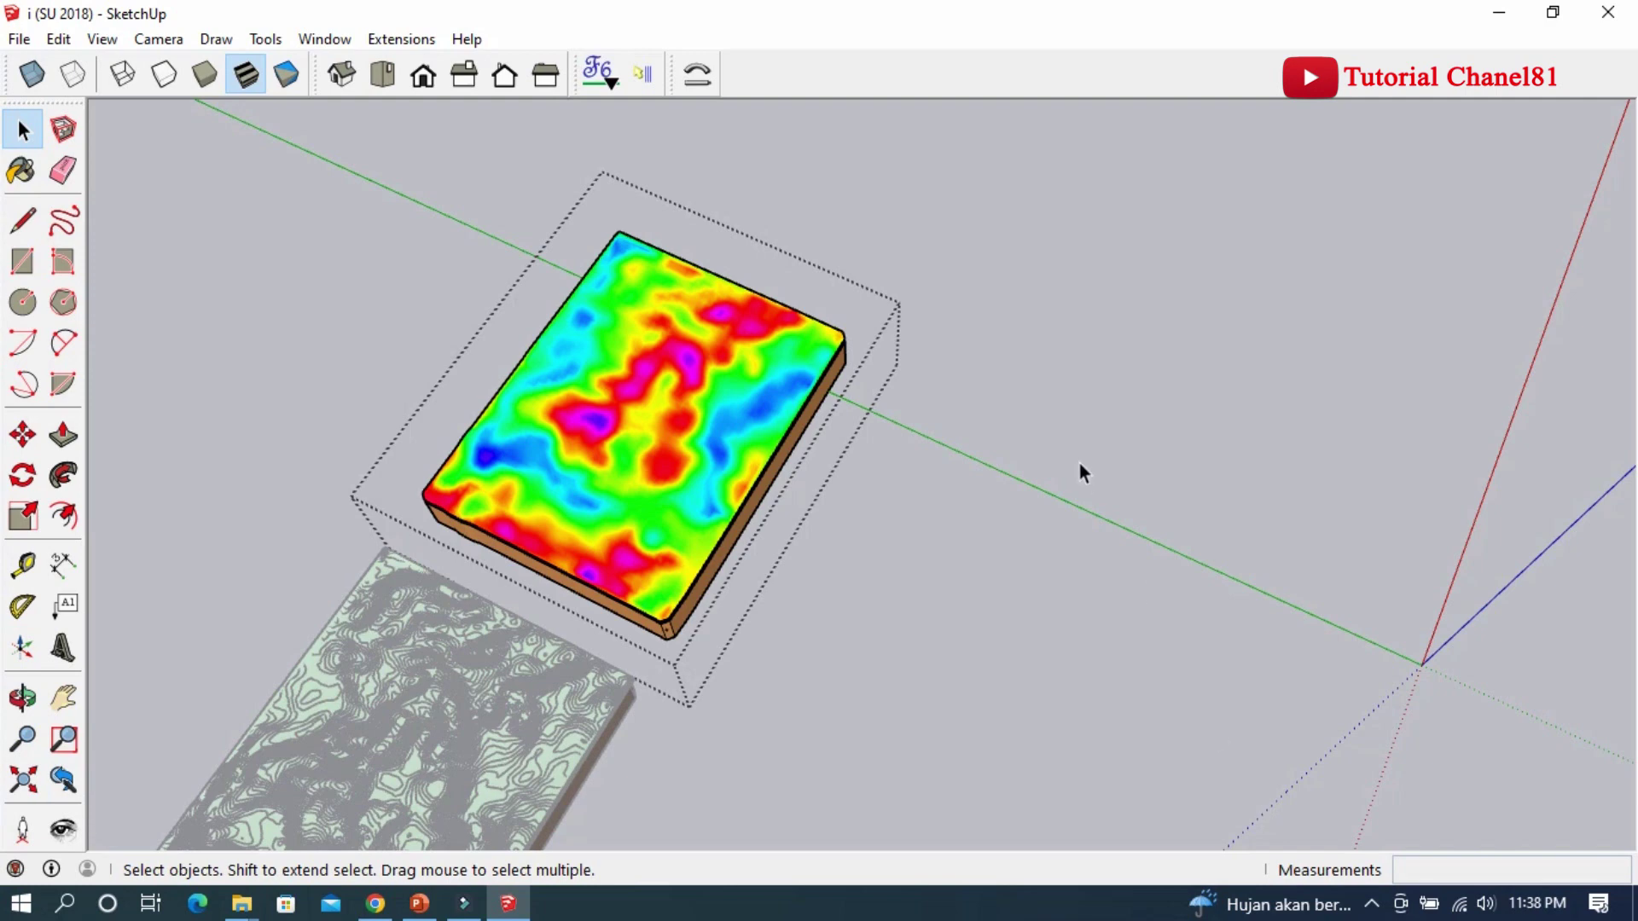
Step: Orbit and zoom around the coloured block until the contour-lined original comes into view
mouse_move(1042, 363)
middle_mouse_down()
mouse_move(974, 202)
mouse_move(749, 676)
mouse_move(701, 636)
mouse_move(384, 486)
mouse_move(797, 226)
middle_mouse_up()
scroll(970, 227, "up", 2)
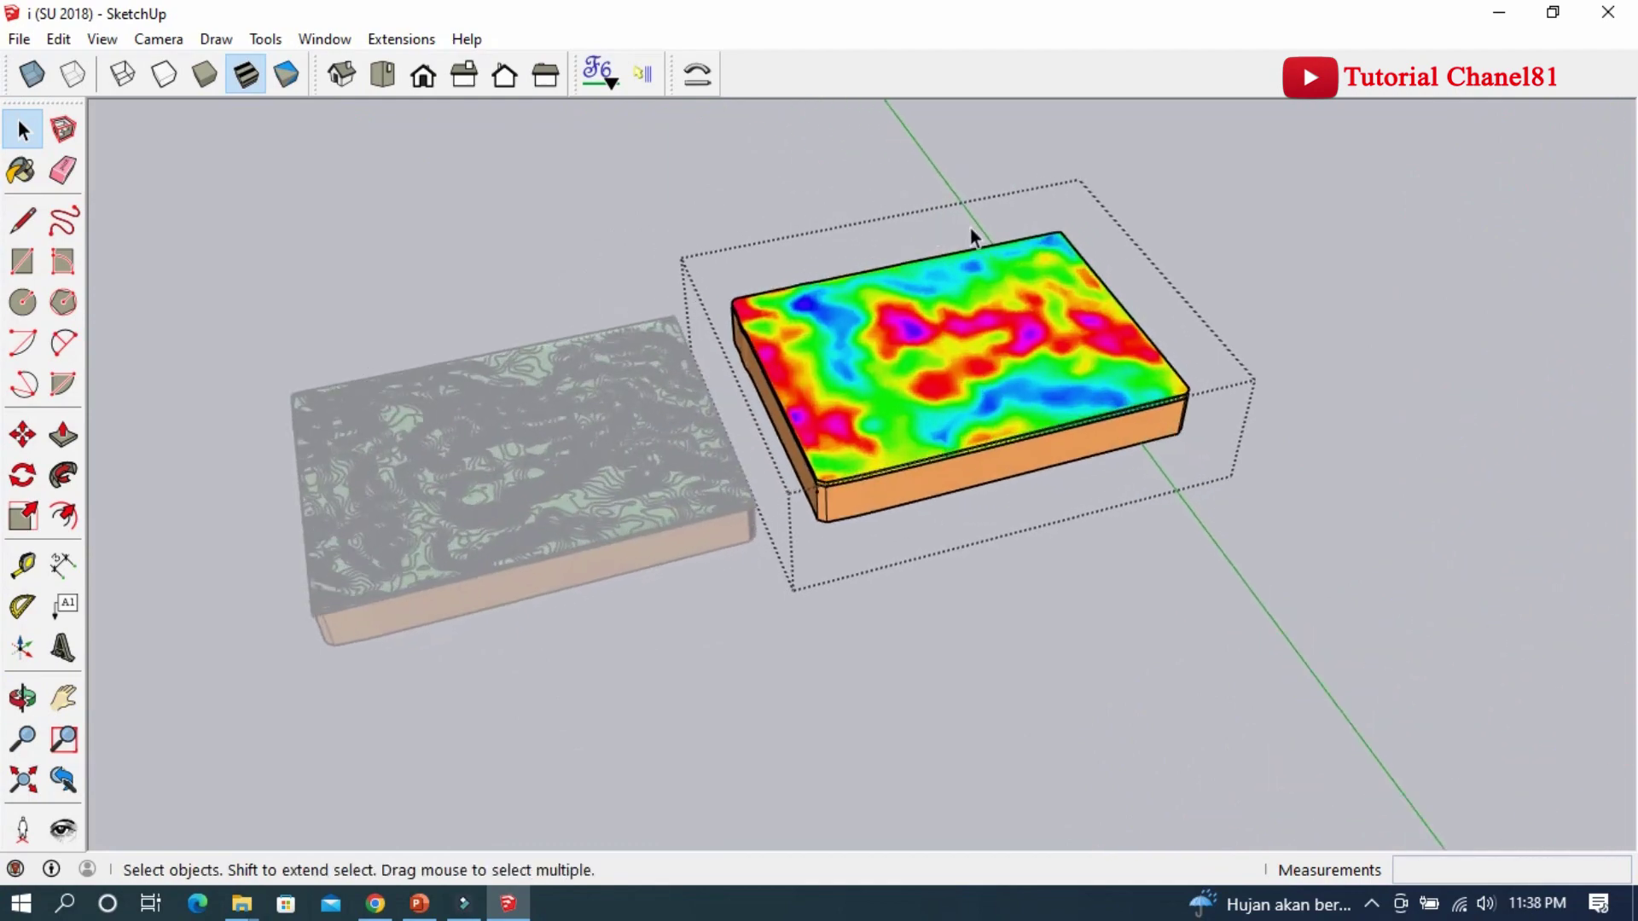
scroll(1090, 325, "up", 2)
middle_click_drag(1090, 324, 903, 321)
scroll(1328, 446, "up", 1)
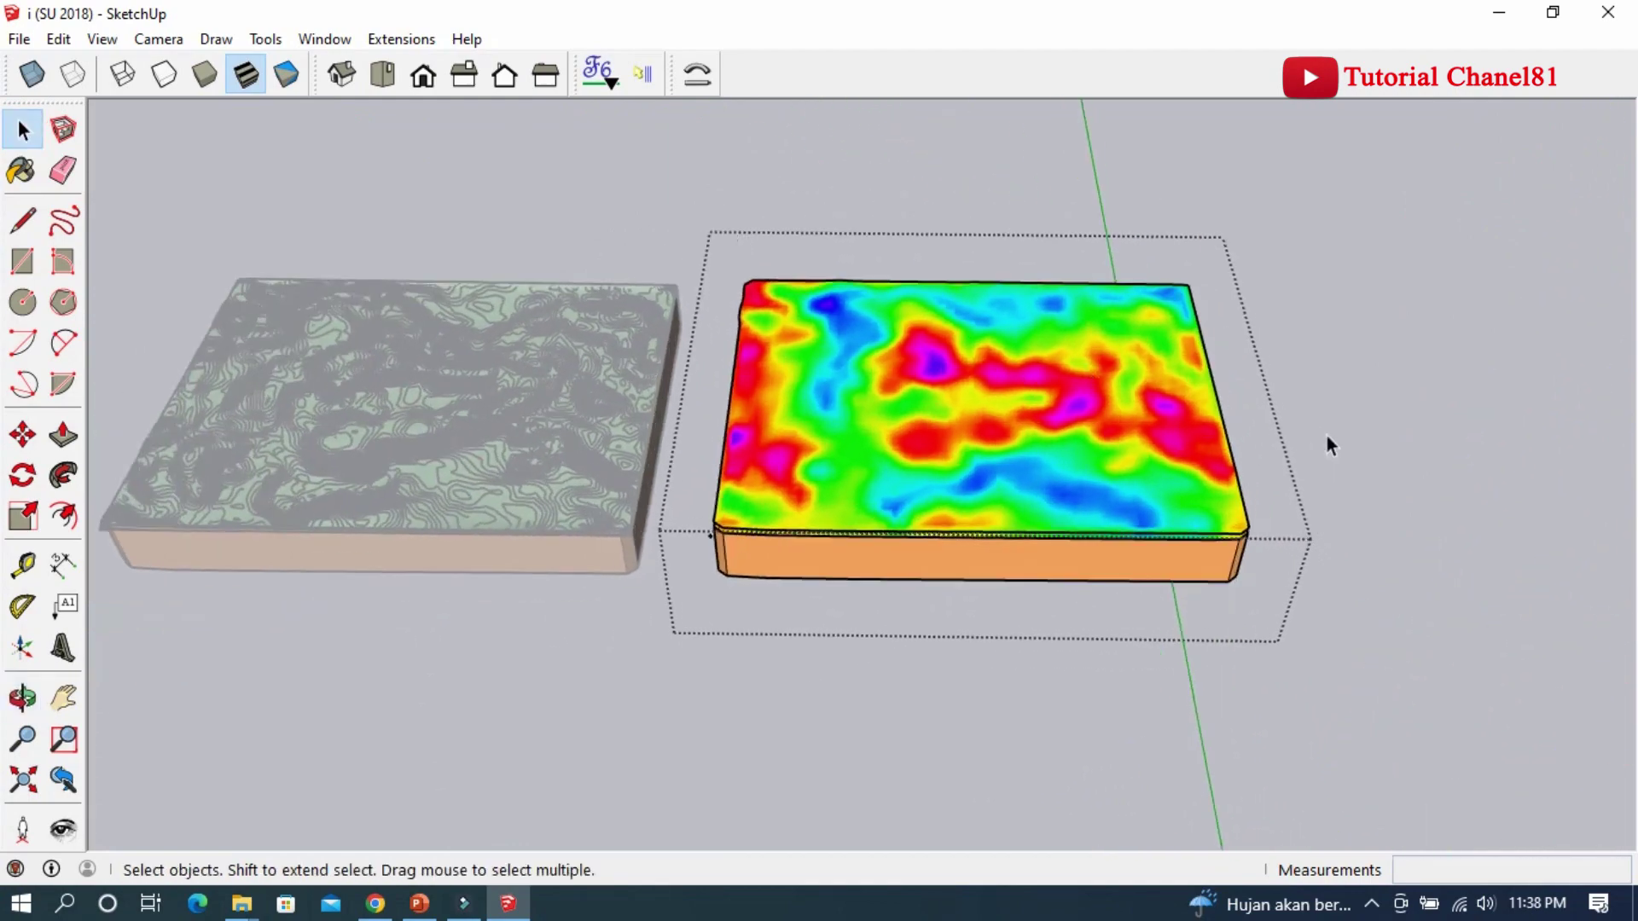
scroll(1095, 398, "up", 2)
scroll(739, 392, "up", 2)
mouse_move(738, 391)
middle_mouse_down()
mouse_move(662, 413)
mouse_move(1082, 490)
mouse_move(508, 426)
mouse_move(837, 475)
mouse_move(1078, 475)
middle_mouse_up()
scroll(401, 305, "down", 1)
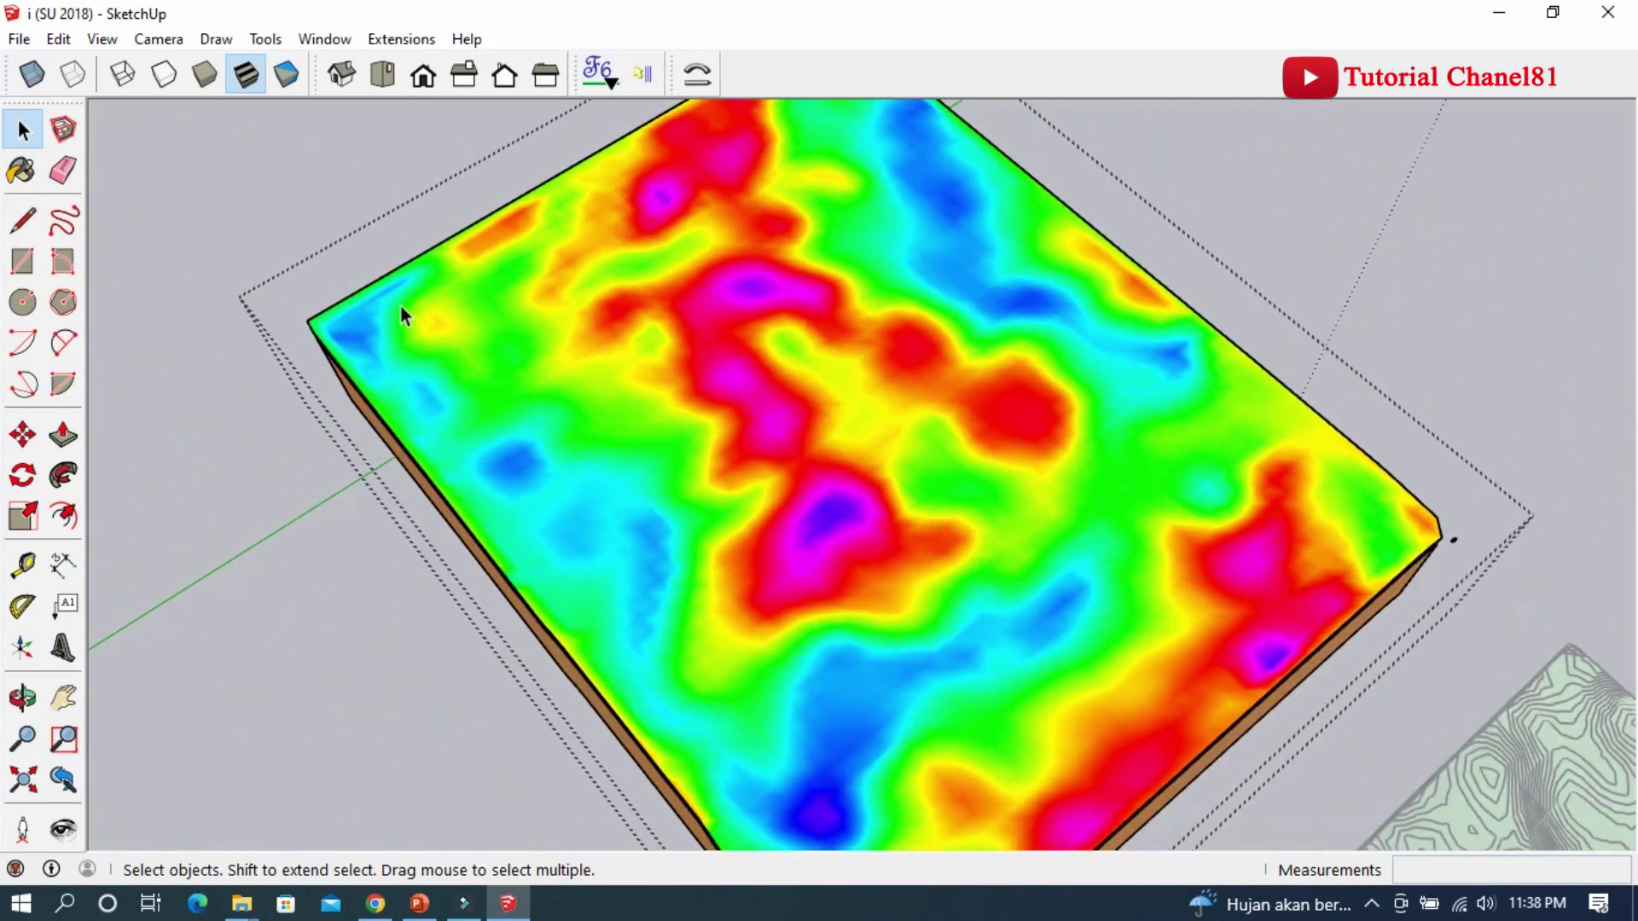
mouse_move(401, 306)
middle_mouse_down()
mouse_move(862, 374)
mouse_move(687, 392)
mouse_move(1020, 354)
mouse_move(793, 340)
mouse_move(756, 243)
middle_mouse_up()
scroll(756, 243, "down", 2)
Step: Exit the group and frame both terrain blocks side by side
left_click(464, 212)
middle_click_drag(463, 211, 933, 298)
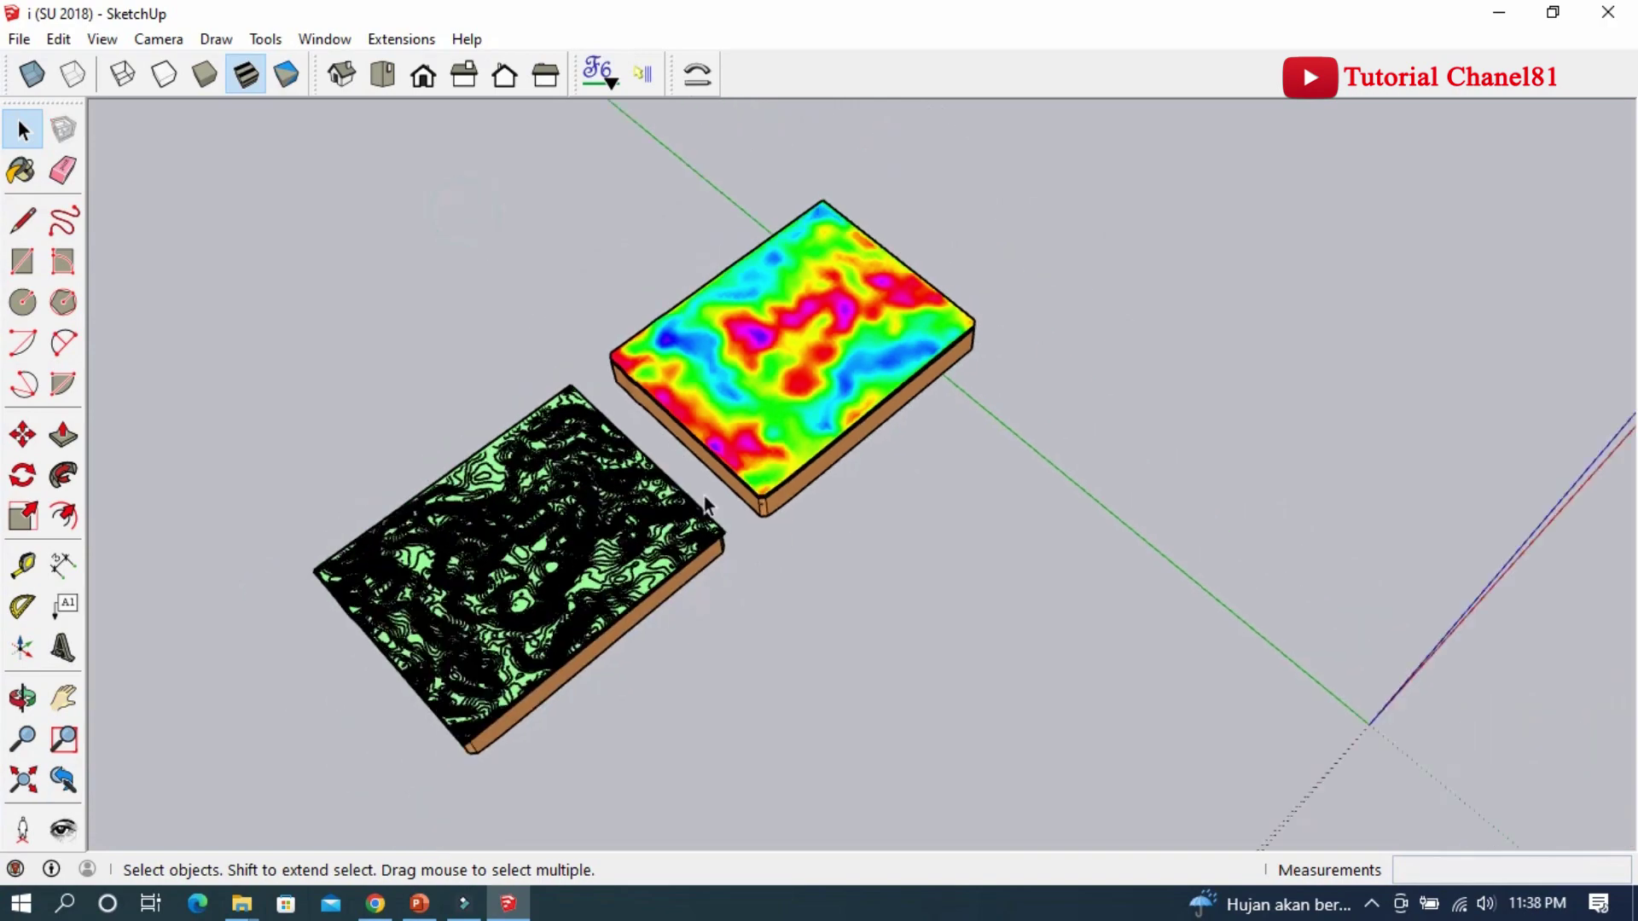
mouse_move(1072, 377)
middle_mouse_down()
mouse_move(875, 535)
mouse_move(892, 486)
middle_mouse_up()
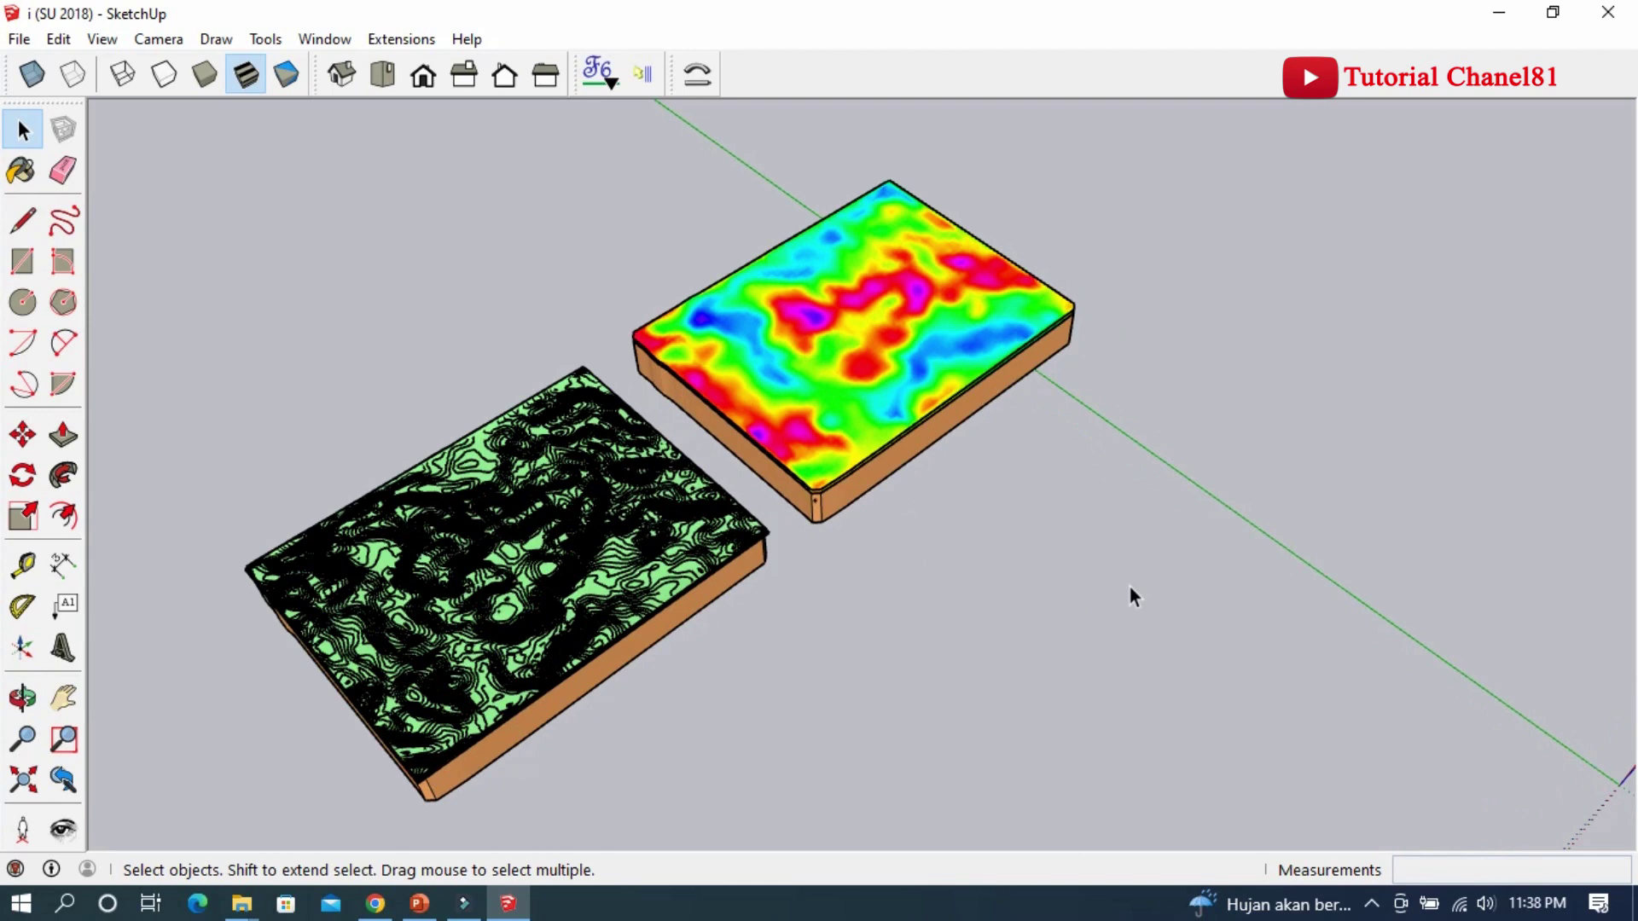
middle_click_drag(1129, 586, 1170, 549)
scroll(775, 650, "up", 2)
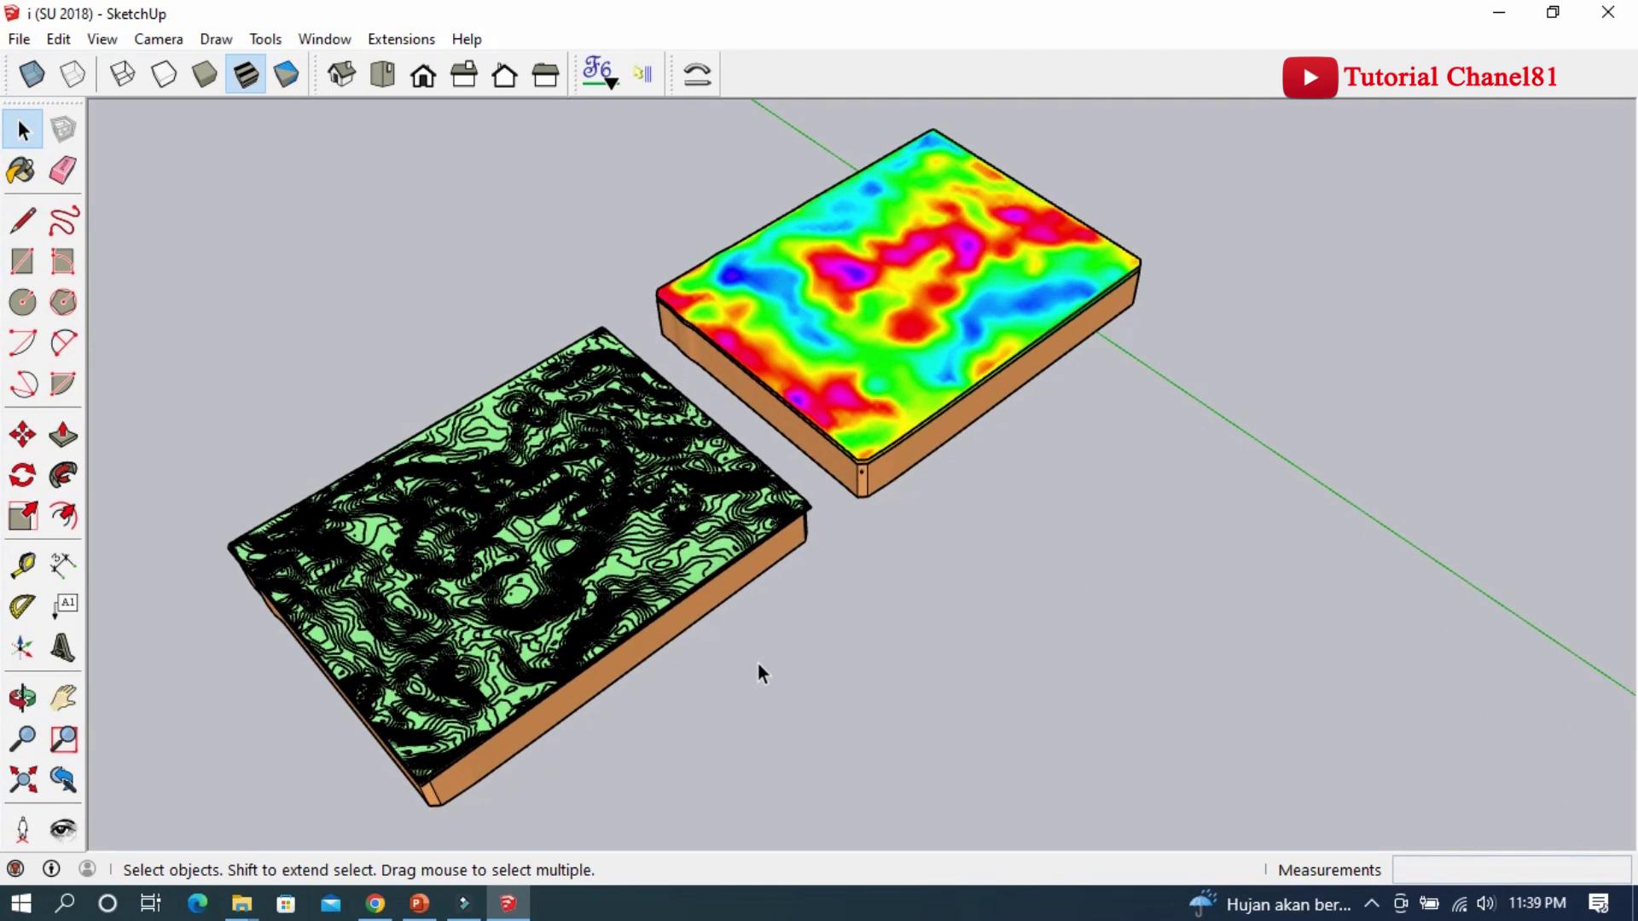